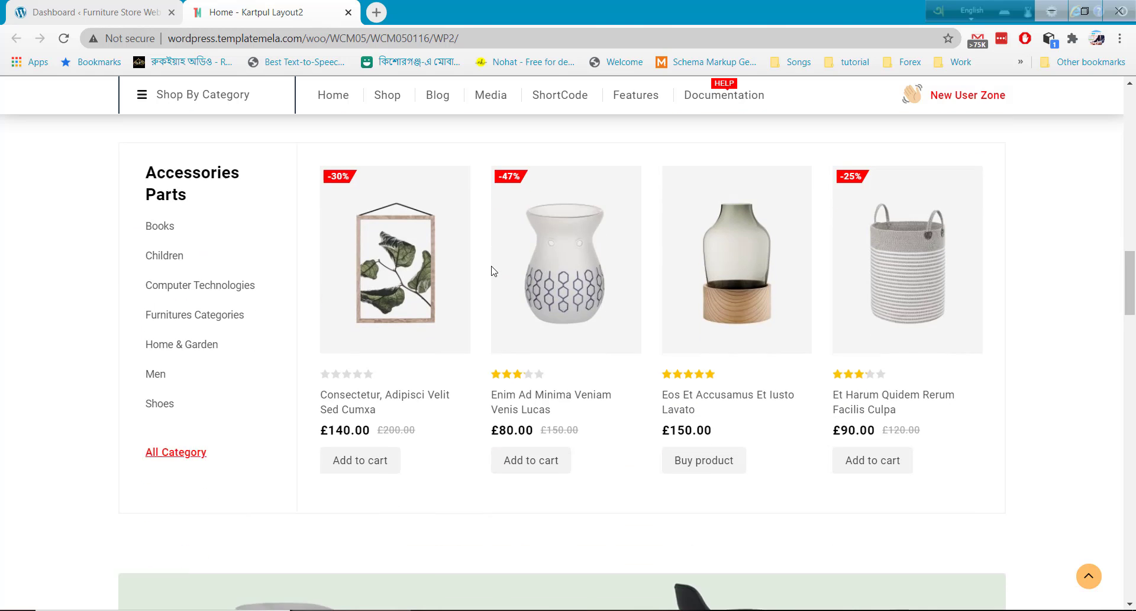
# Step: Look through the Kartpul demo homepage's product sections, banners, blog posts and footer, and return to its start
pyautogui.scroll(-8, 494, 271)
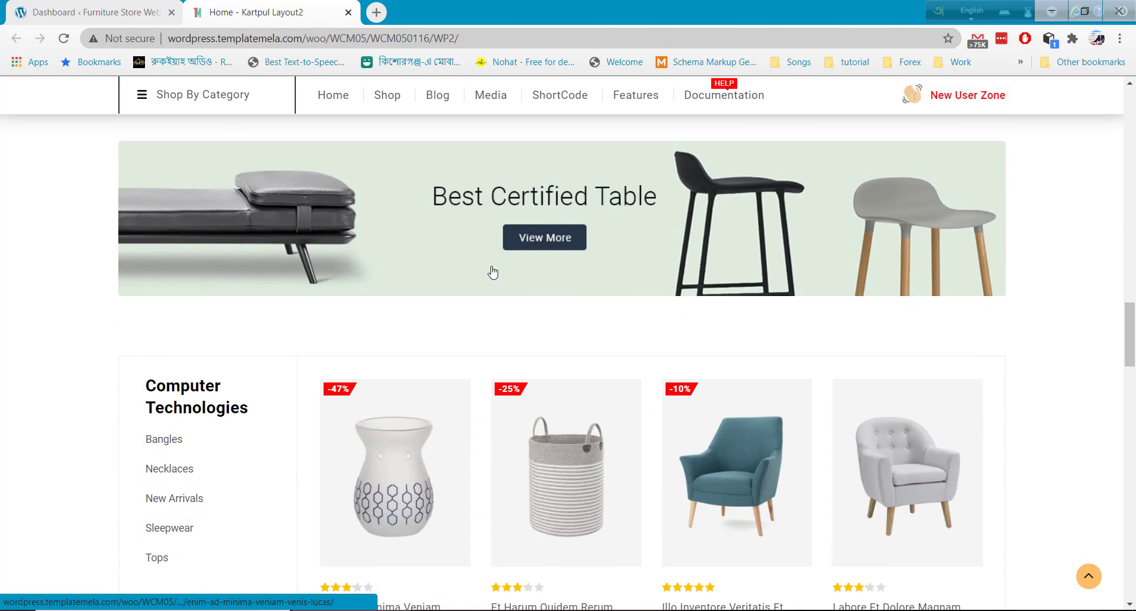
pyautogui.scroll(-1, 494, 271)
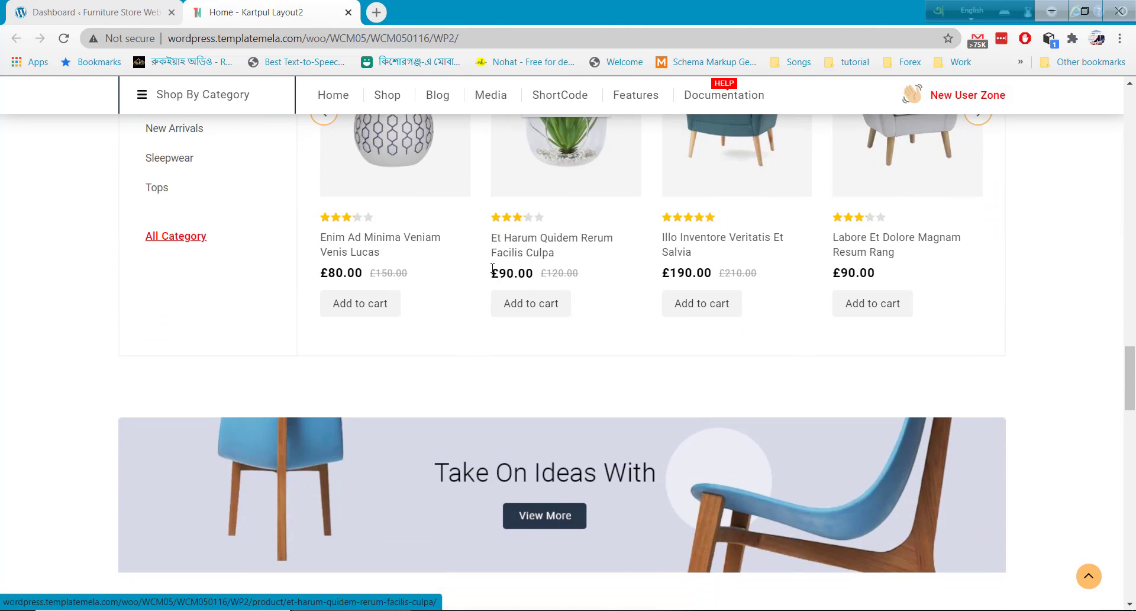
pyautogui.scroll(2, 890, 332)
pyautogui.click(980, 259)
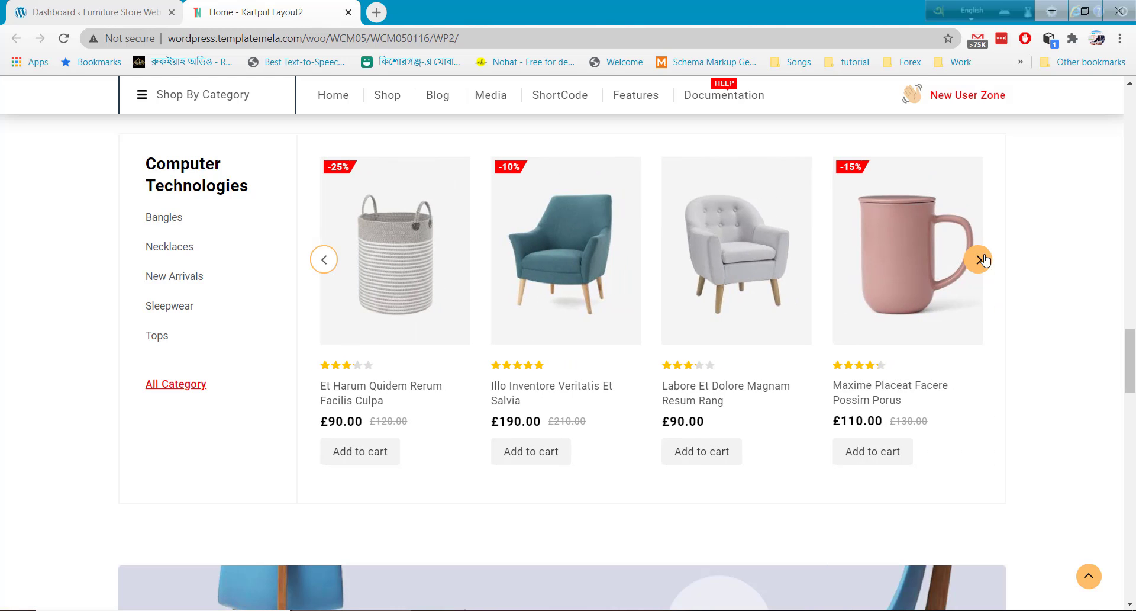
pyautogui.scroll(-6, 699, 365)
pyautogui.scroll(-3, 699, 365)
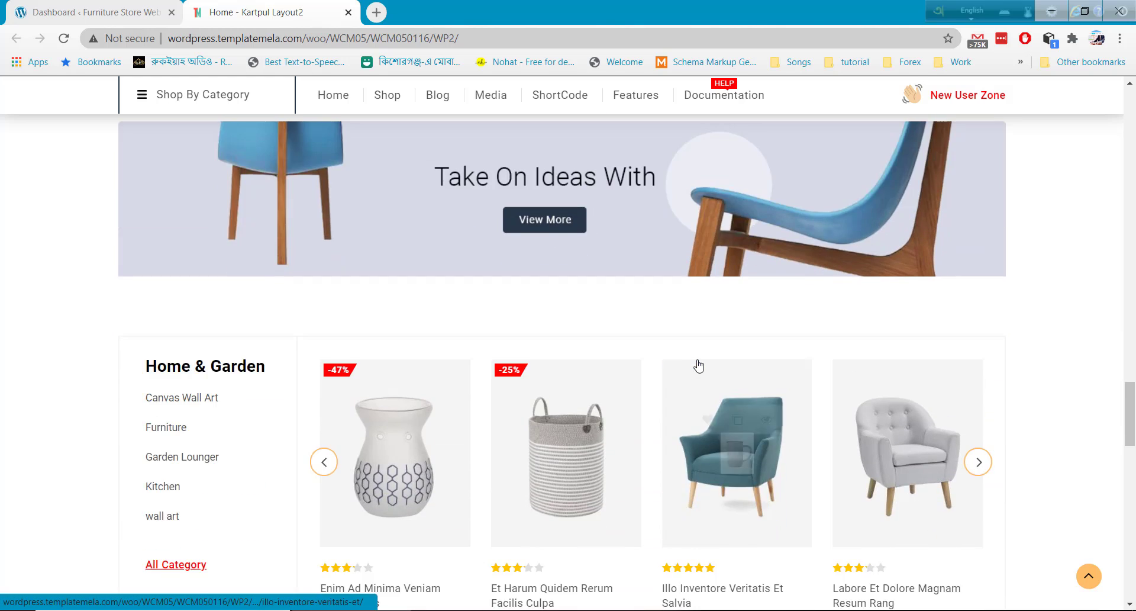
pyautogui.scroll(-6, 699, 365)
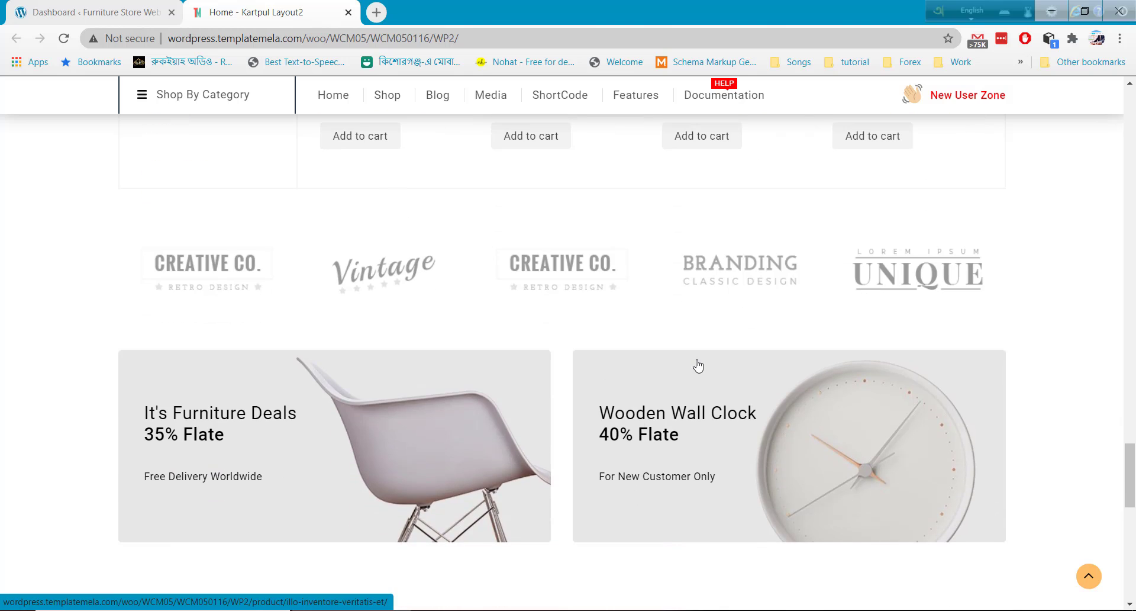
pyautogui.scroll(-8, 609, 292)
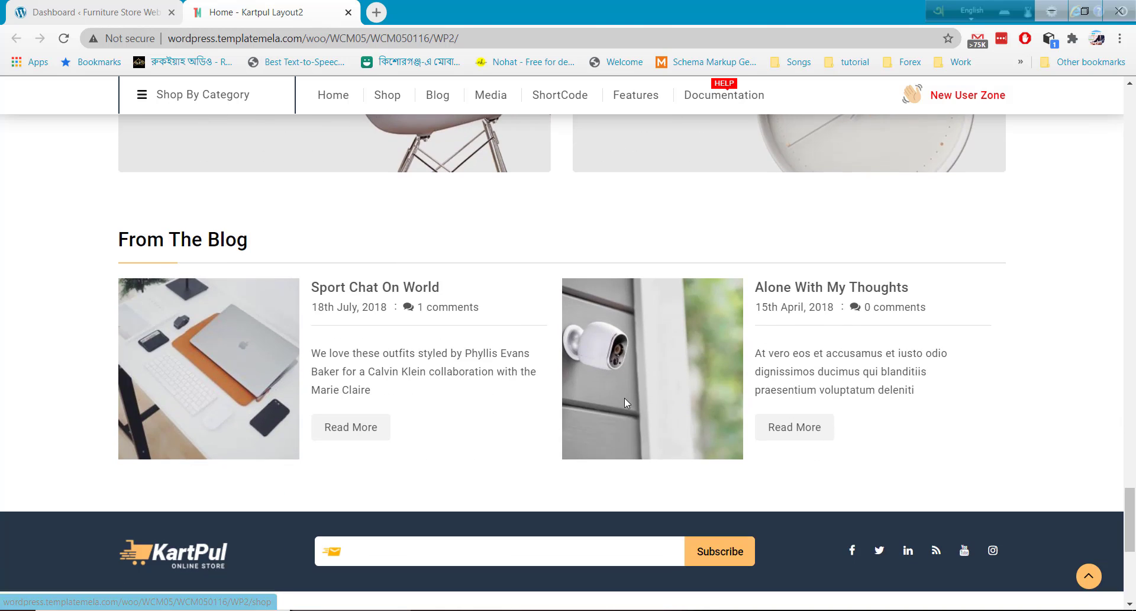
pyautogui.scroll(2, 709, 399)
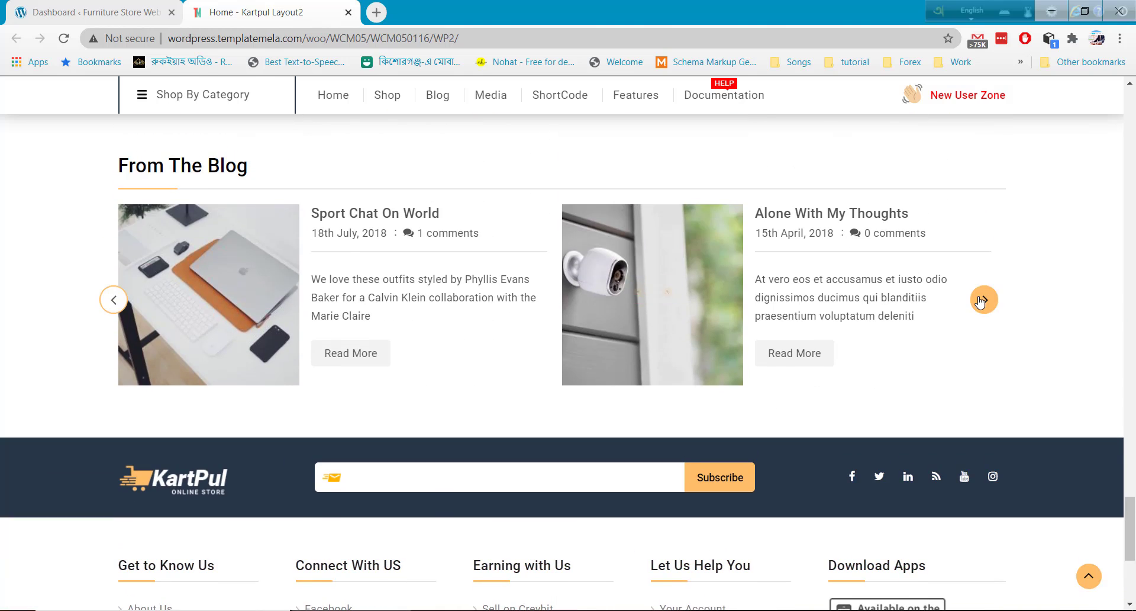
pyautogui.click(984, 297)
pyautogui.scroll(-1, 758, 398)
pyautogui.scroll(-4, 759, 401)
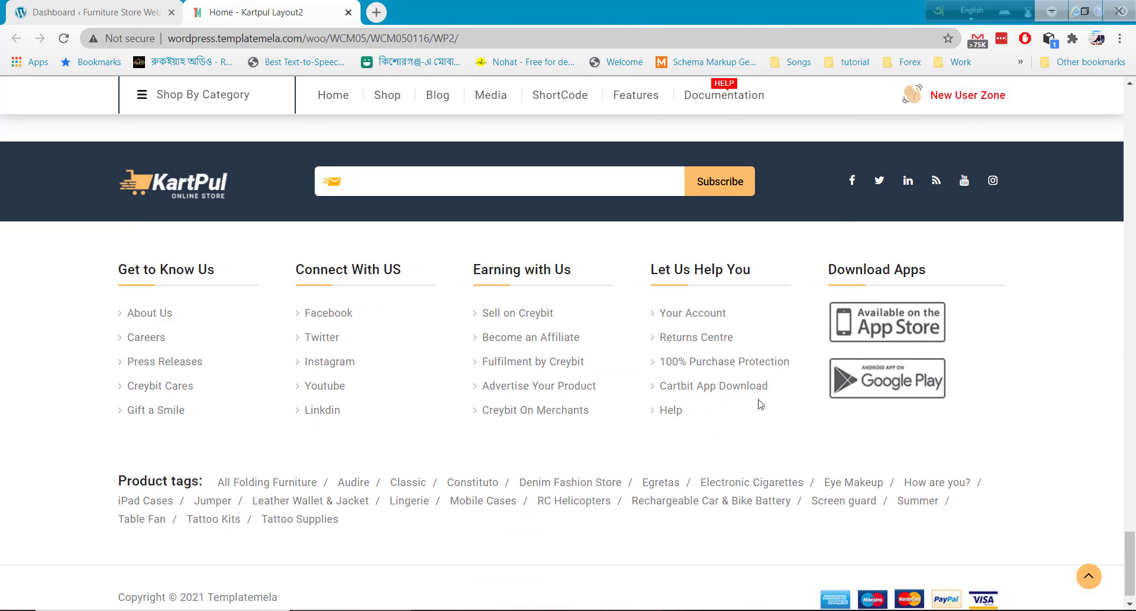
pyautogui.scroll(-1, 761, 404)
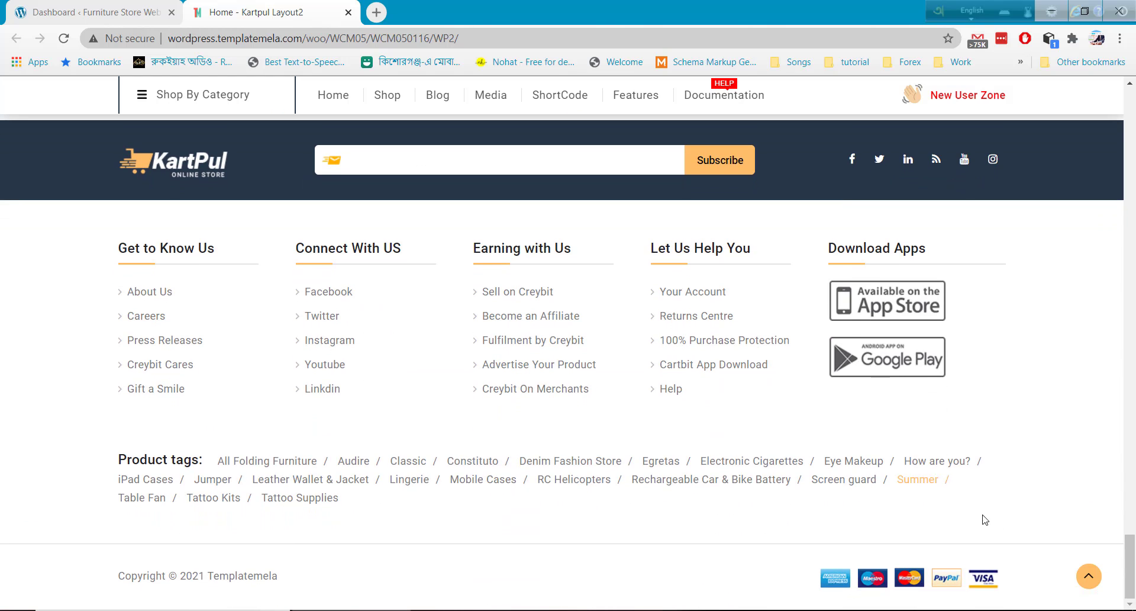
pyautogui.click(1087, 577)
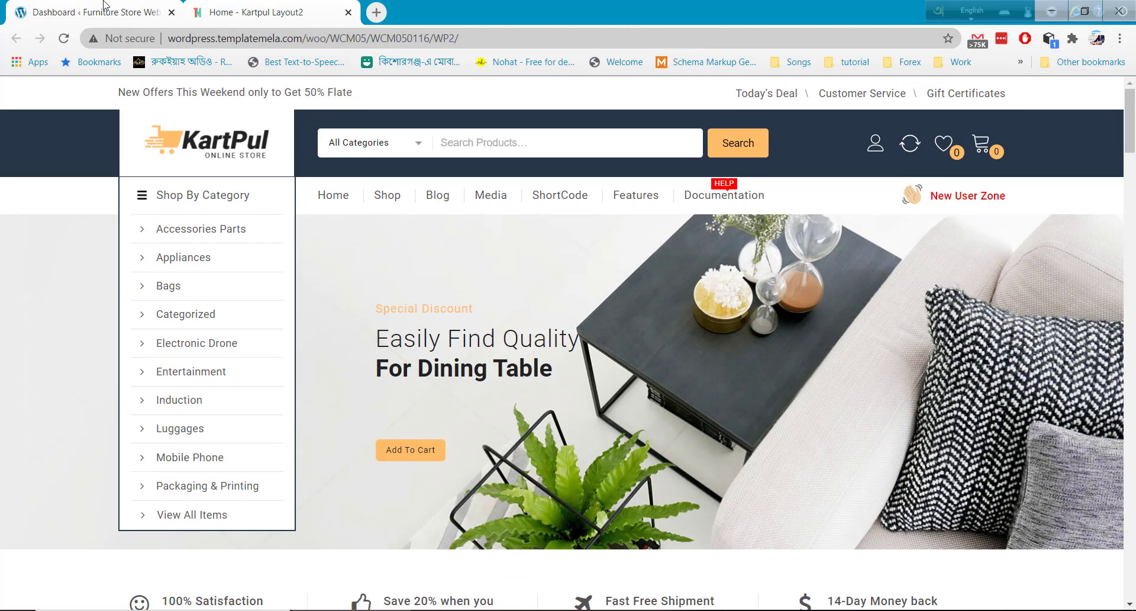
# Step: Switch to the WordPress dashboard and open the form for uploading a new theme in .zip format
pyautogui.click(86, 10)
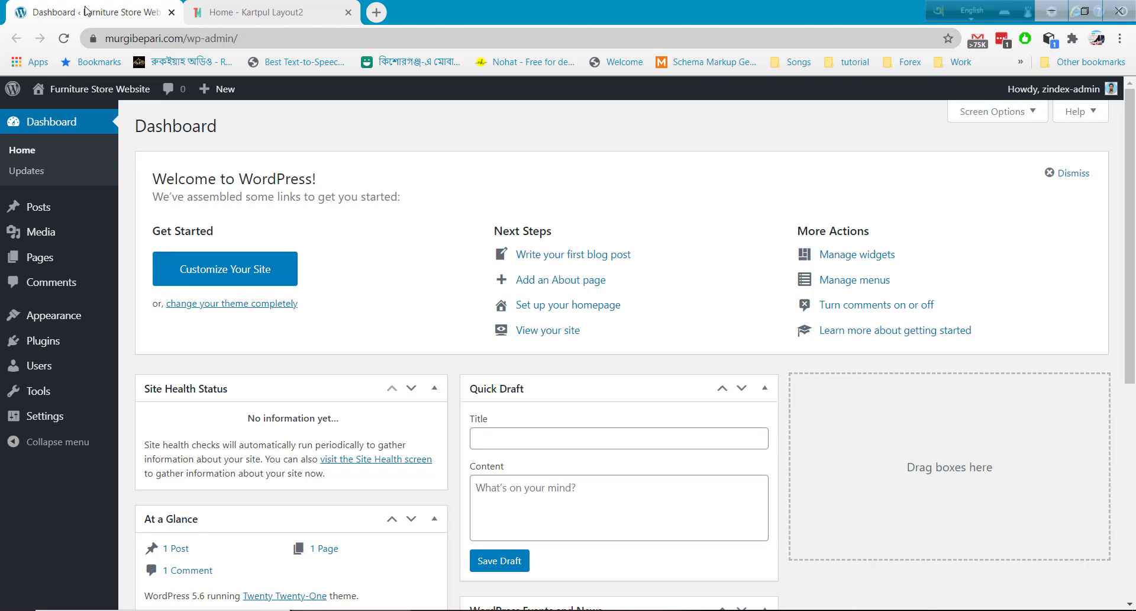
pyautogui.moveTo(80, 315)
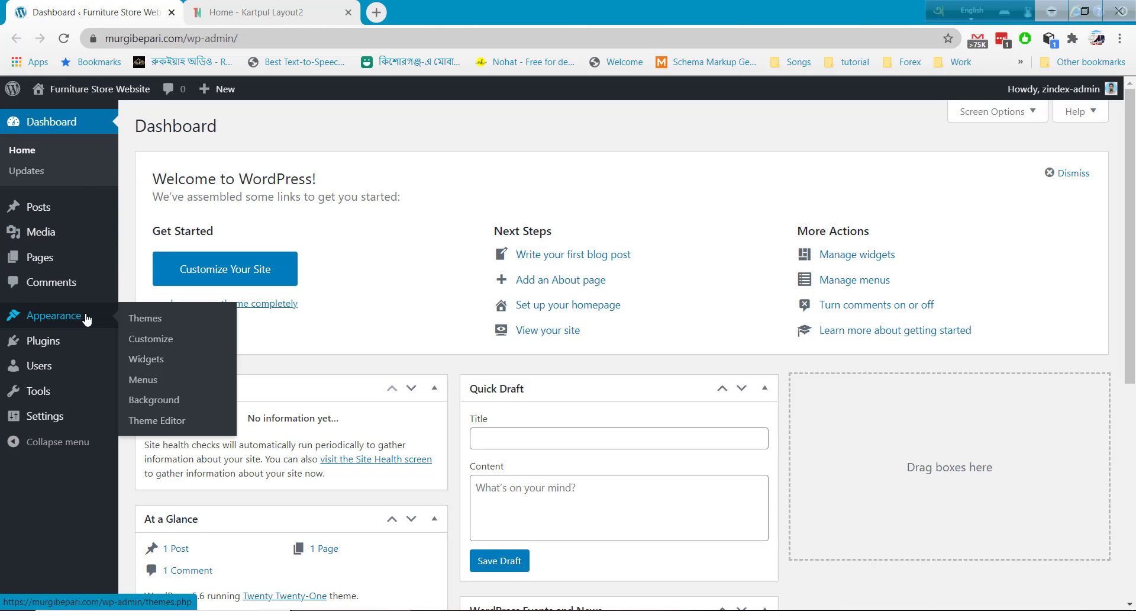
pyautogui.click(127, 318)
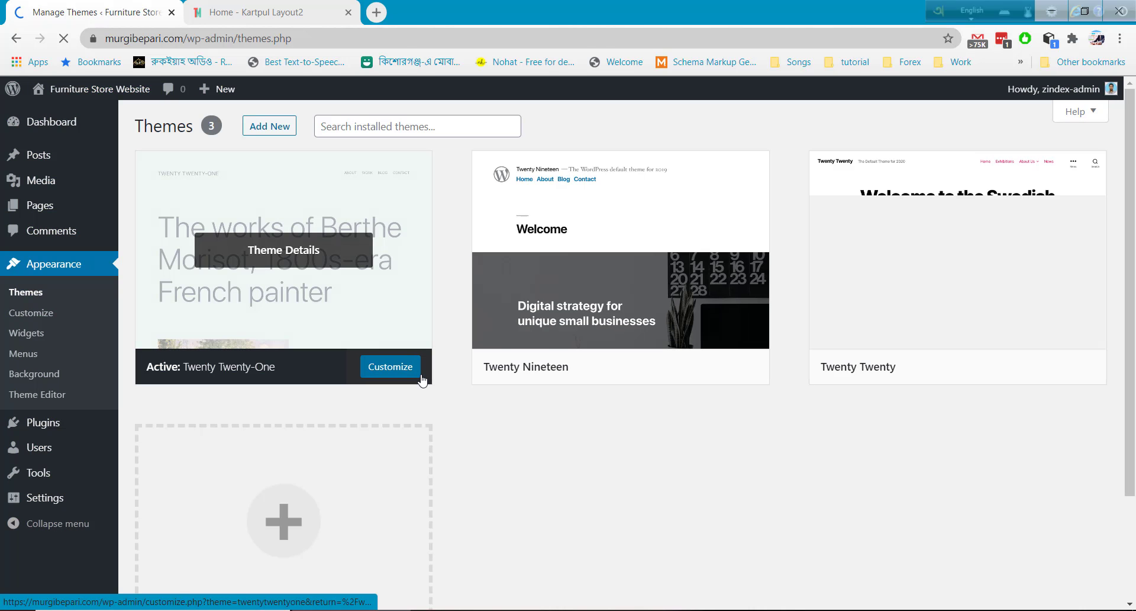
pyautogui.click(285, 128)
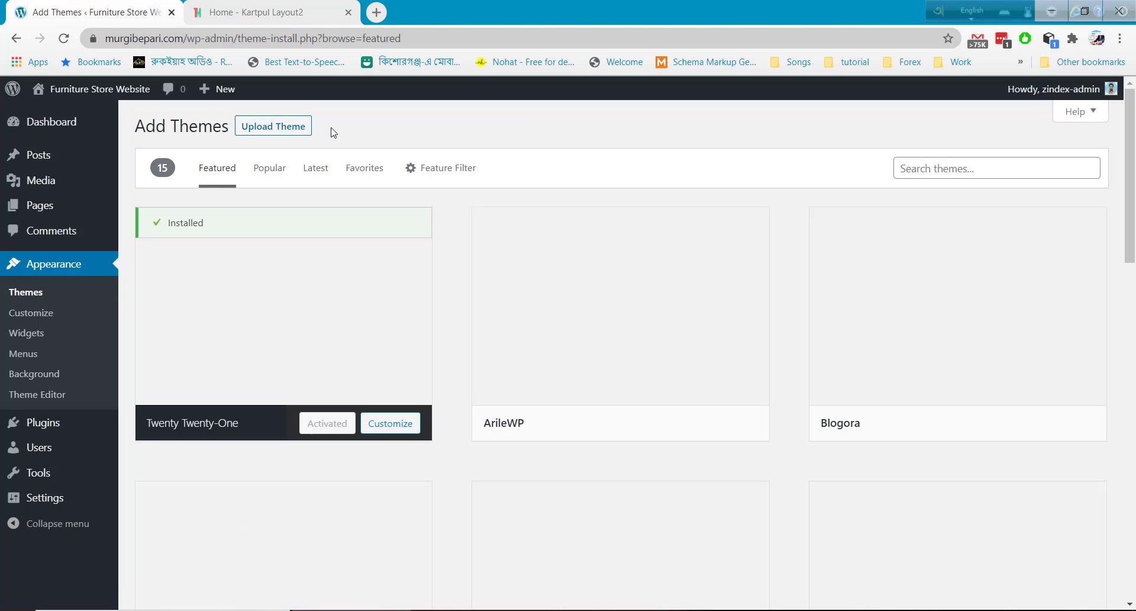
pyautogui.click(272, 126)
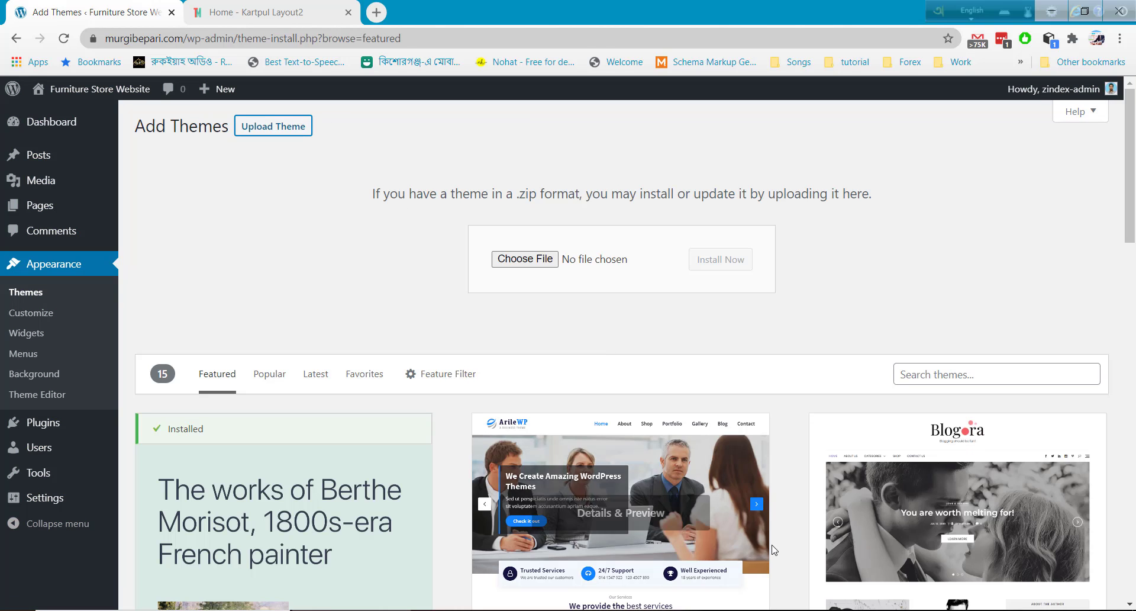
# Step: Try to install the theme by uploading kartpul.zip from the Kartpul Masum folder
pyautogui.hotkey('alt', 'Tab')
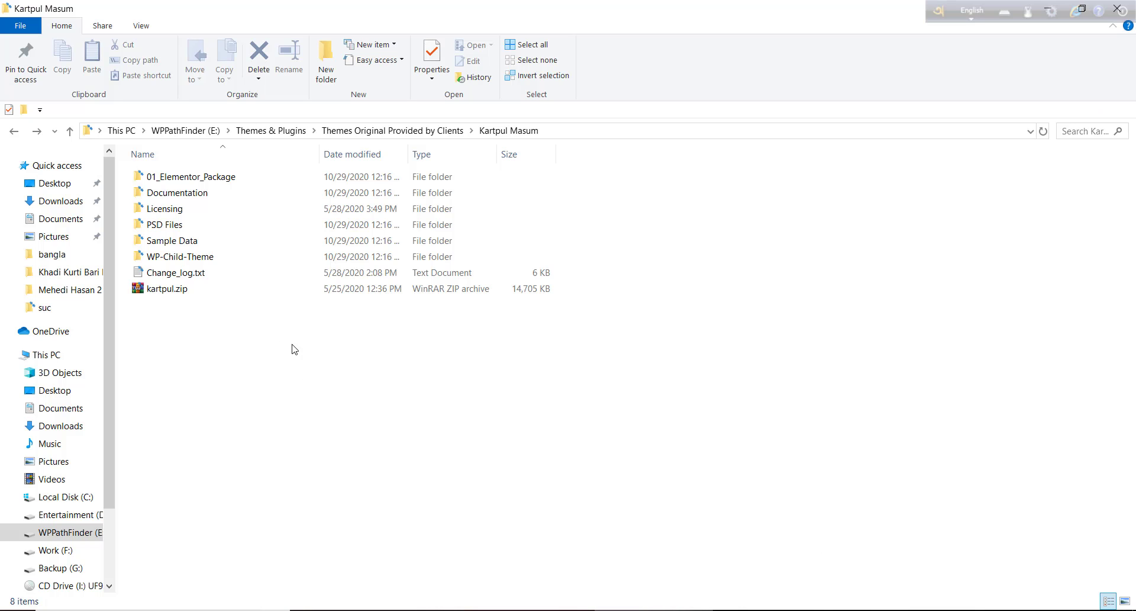
pyautogui.click(211, 296)
pyautogui.moveTo(183, 294); pyautogui.dragTo(503, 265)
pyautogui.click(722, 266)
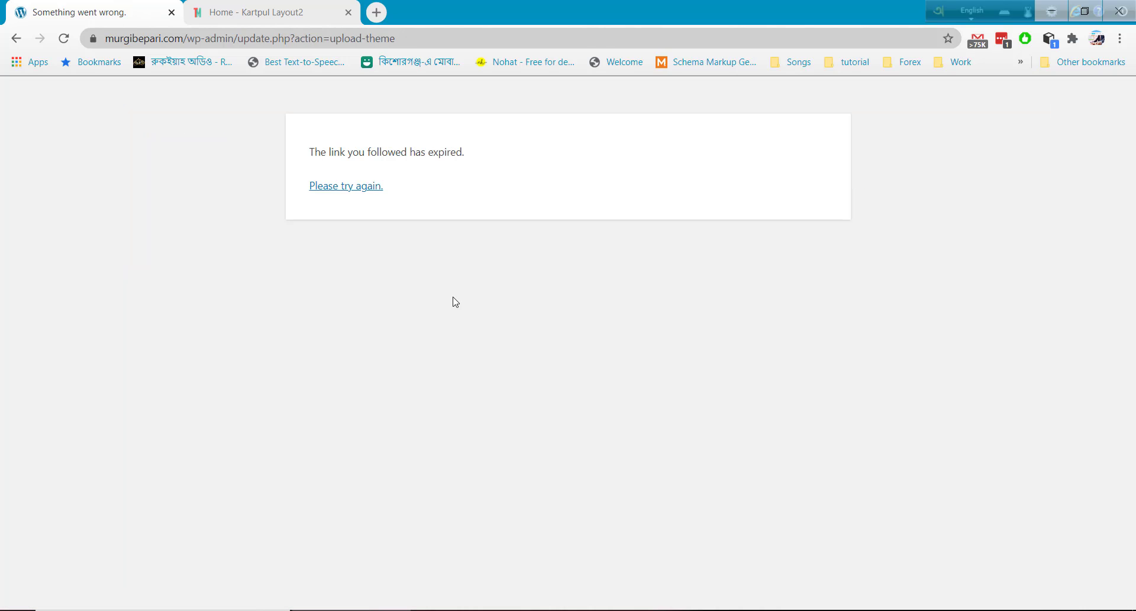
# Step: Open murgibepari.com/cpanel in a new browser tab
pyautogui.click(376, 12)
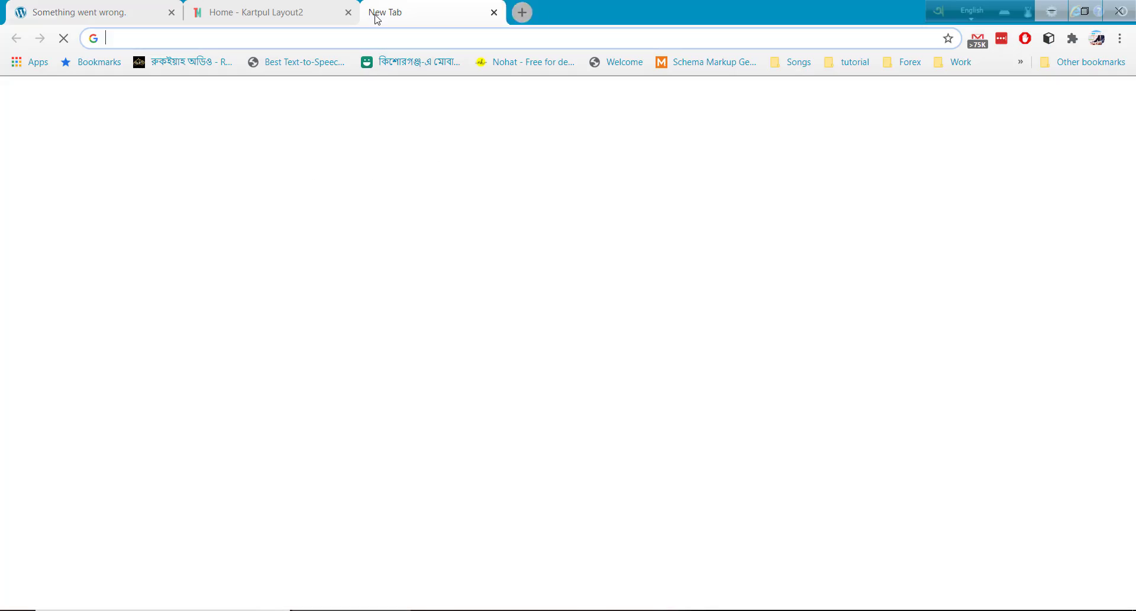
pyautogui.write('muh')
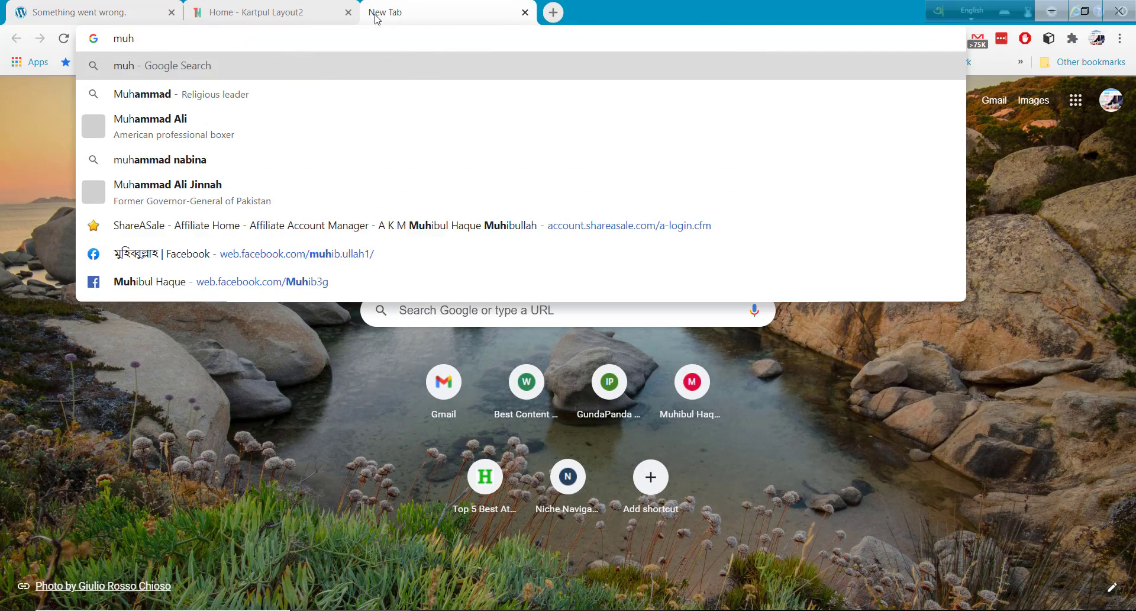
pyautogui.press('BackSpace')
pyautogui.write('r')
pyautogui.press('Right')
pyautogui.press('BackSpace')
pyautogui.press('BackSpace')
pyautogui.press('BackSpace')
pyautogui.press('BackSpace')
pyautogui.press('BackSpace')
pyautogui.press('BackSpace')
pyautogui.press('BackSpace')
pyautogui.press('BackSpace')
pyautogui.press('BackSpace')
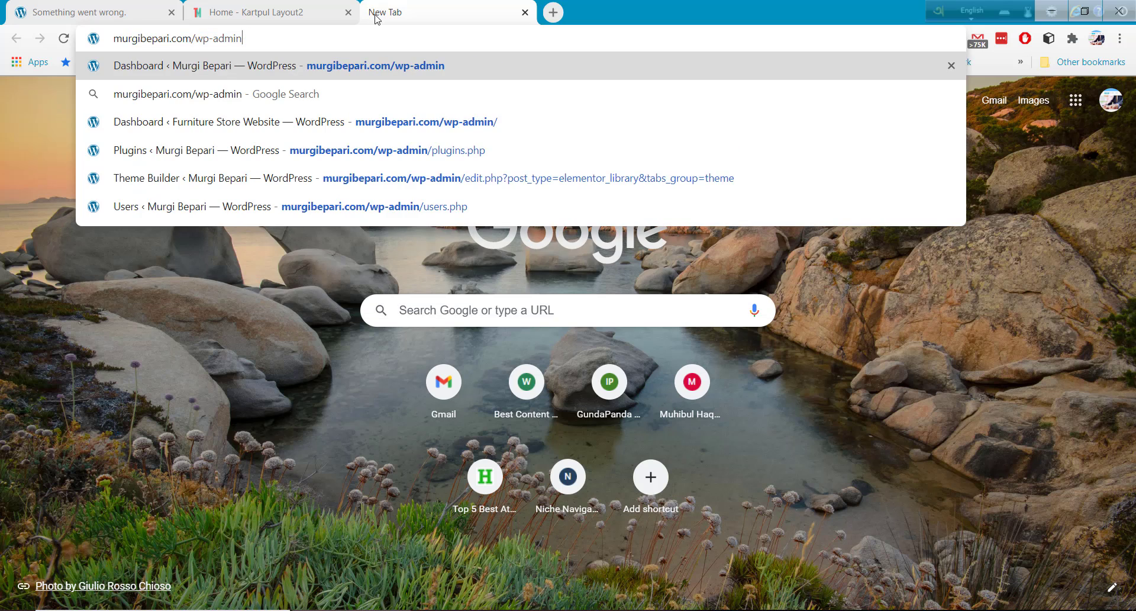
pyautogui.write('cpanel')
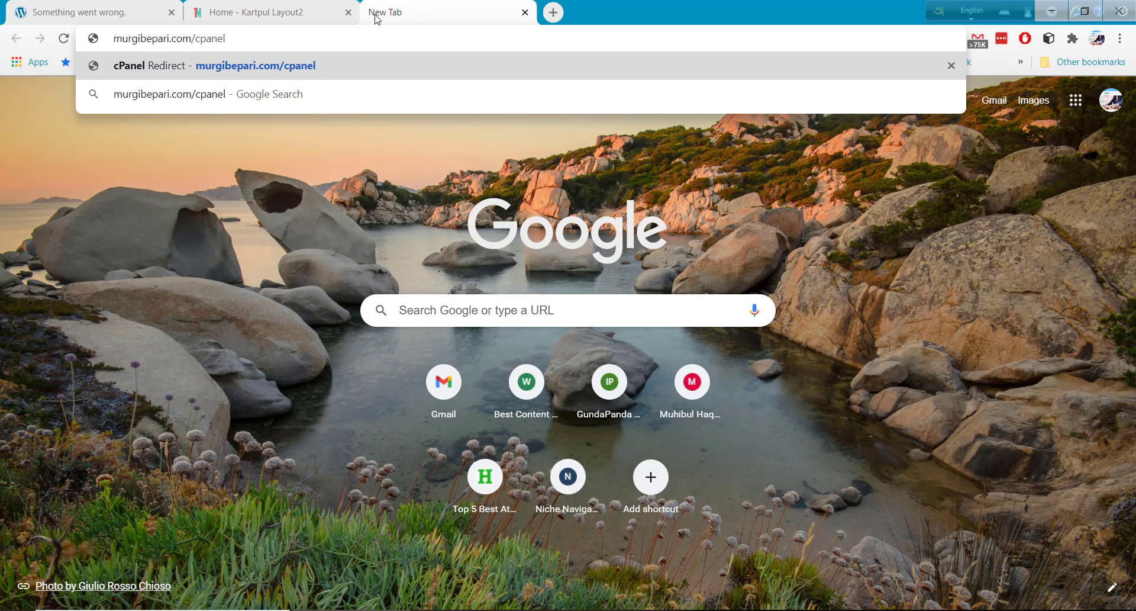
pyautogui.press('Return')
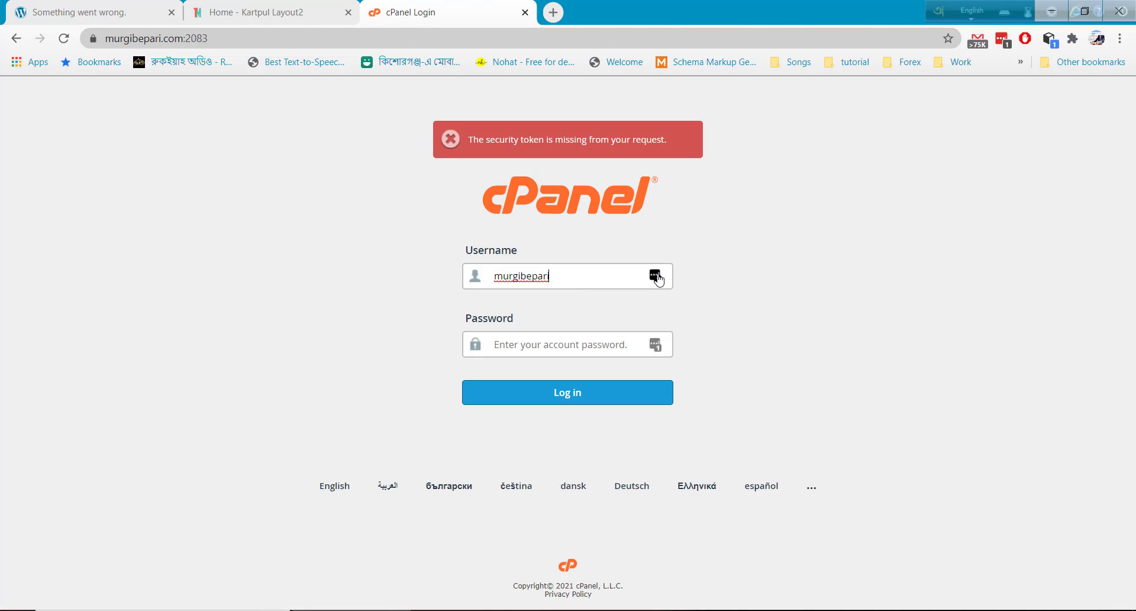
# Step: Fill in the saved cPanel username and account password, and log in
pyautogui.click(656, 275)
pyautogui.click(604, 364)
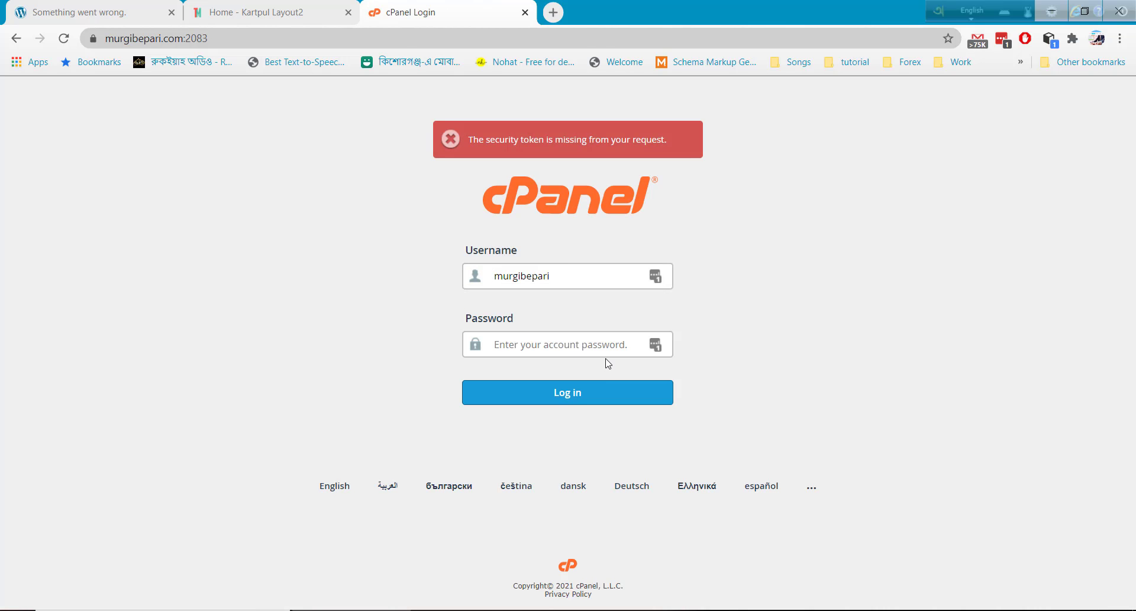
pyautogui.click(618, 392)
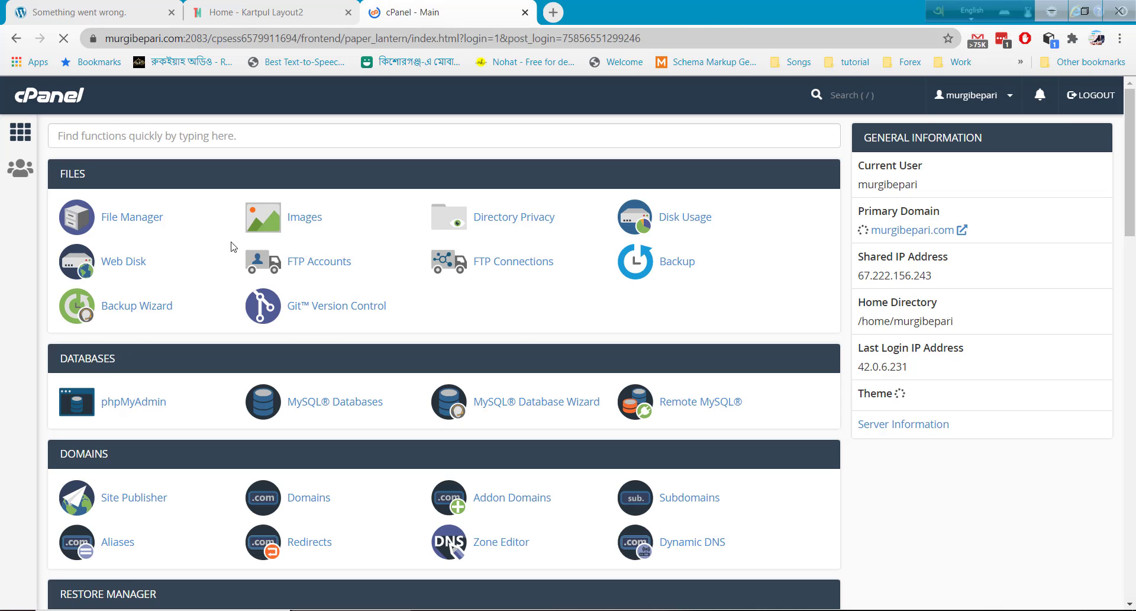
# Step: Open cPanel's File Manager and go to the public_html/wp-content/themes folder
pyautogui.click(141, 218)
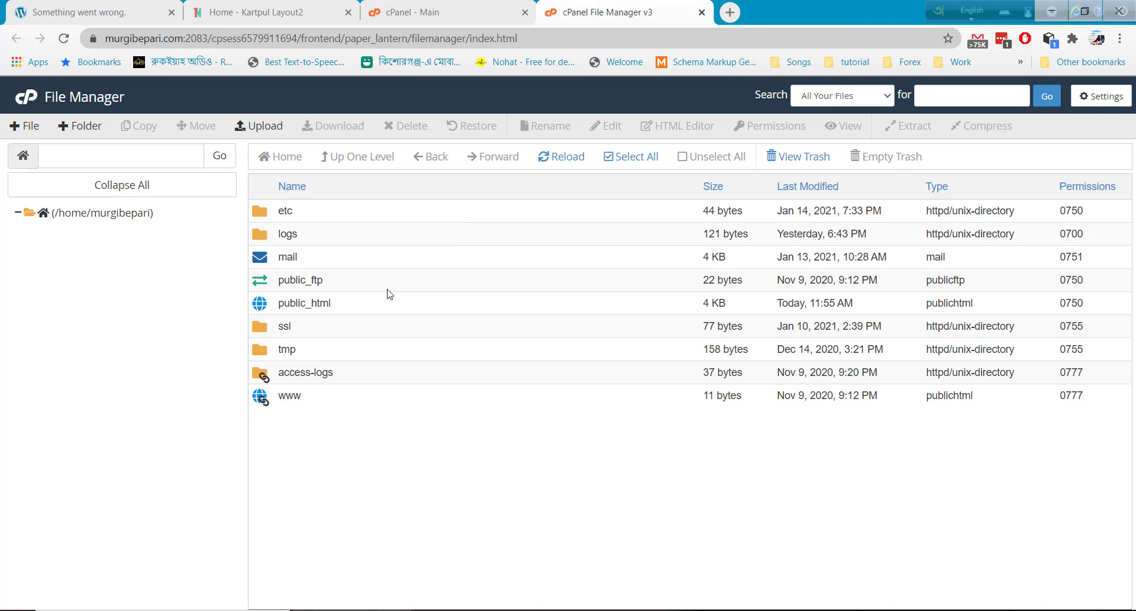
pyautogui.doubleClick(348, 303)
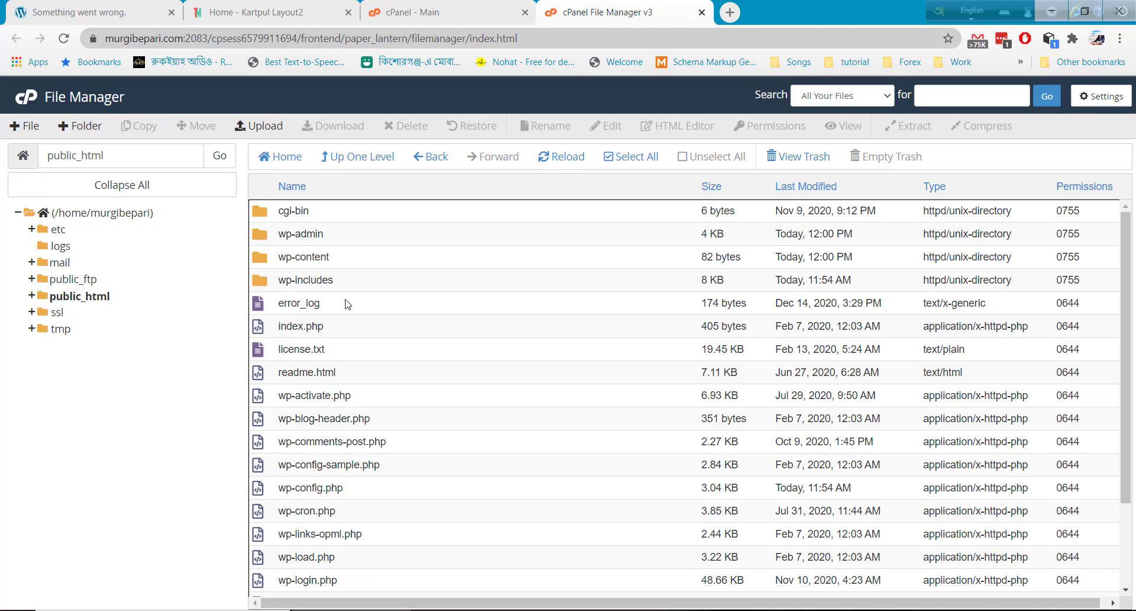
pyautogui.doubleClick(340, 257)
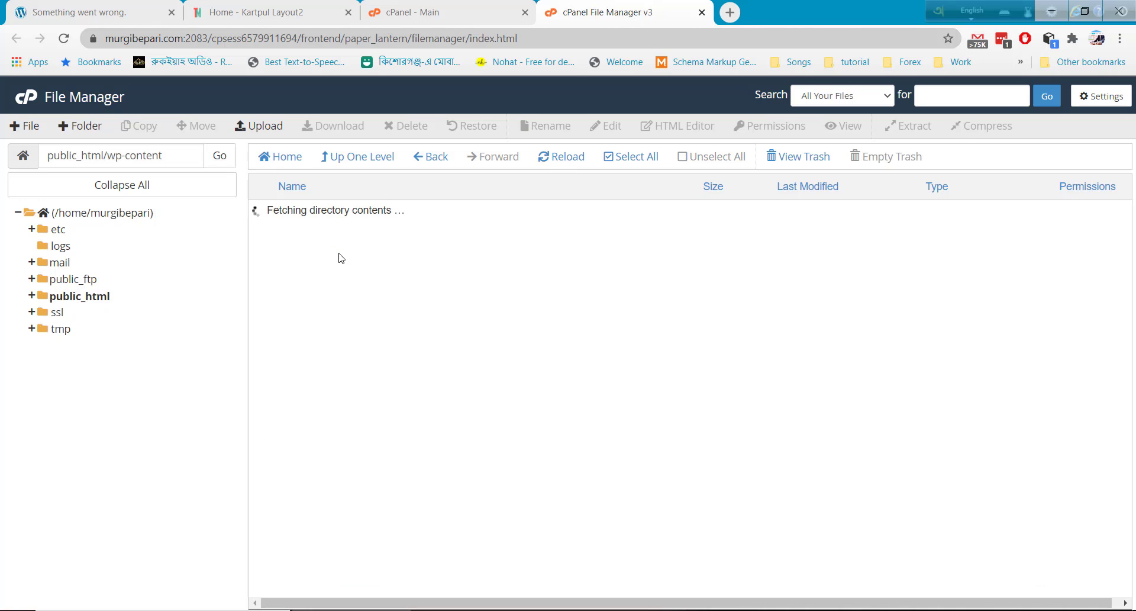
pyautogui.doubleClick(339, 242)
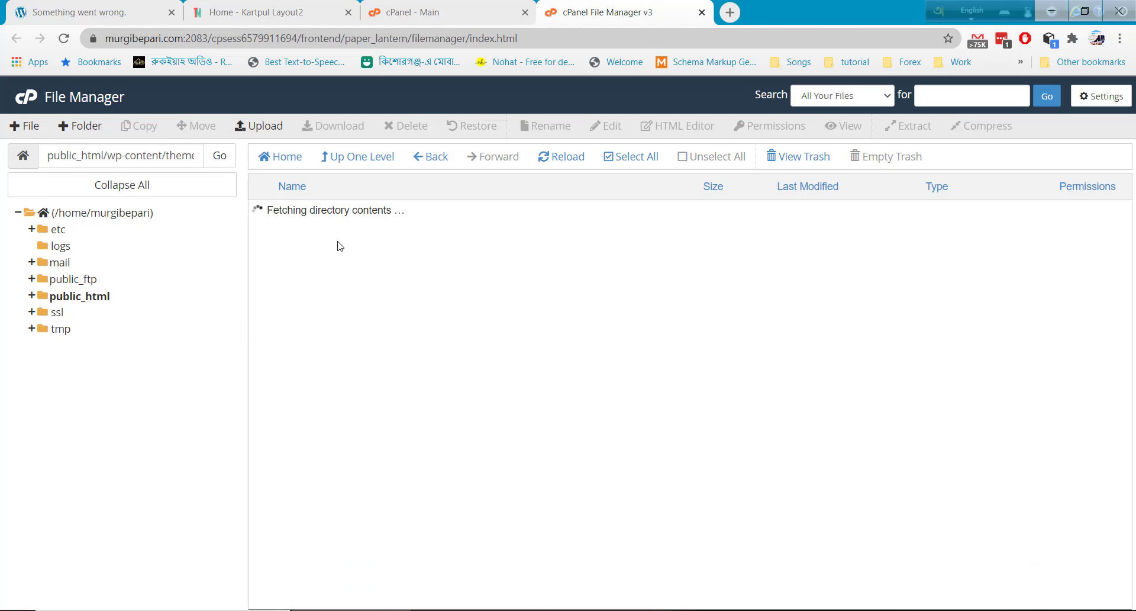
# Step: Upload kartpul.zip from the local Kartpul Masum folder to the themes folder and return to the file list
pyautogui.click(260, 126)
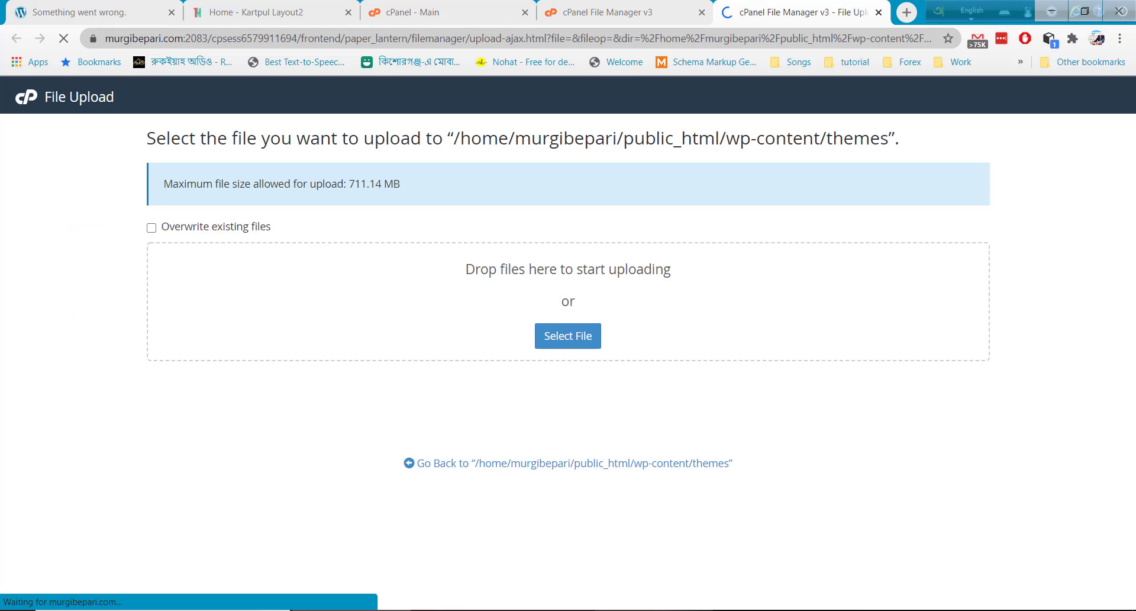
pyautogui.hotkey('alt', 'Tab')
pyautogui.moveTo(177, 293); pyautogui.dragTo(450, 360)
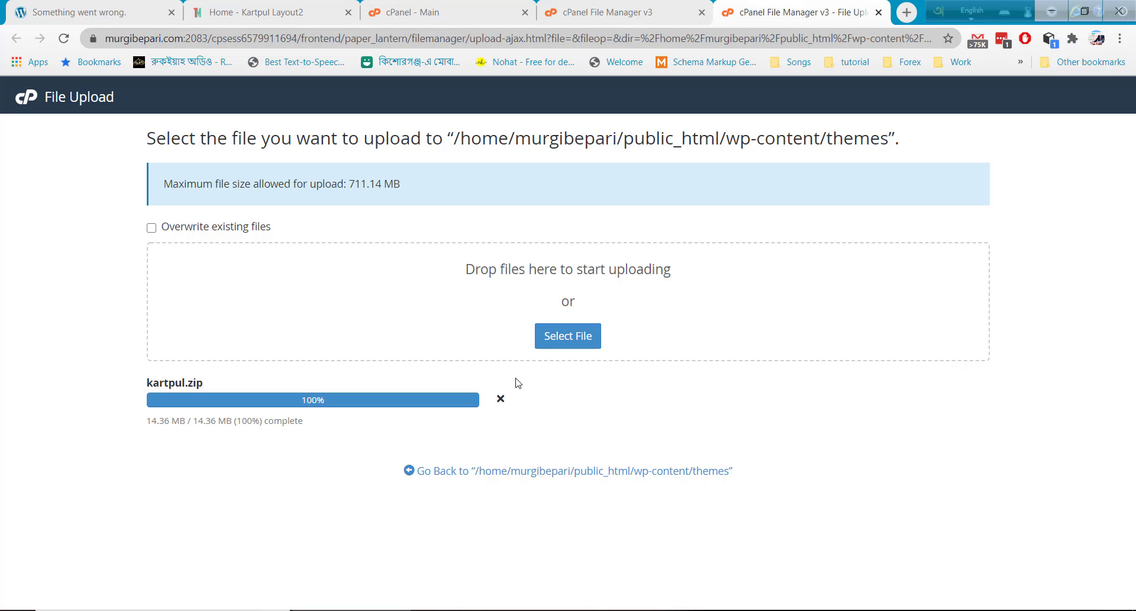
pyautogui.click(573, 470)
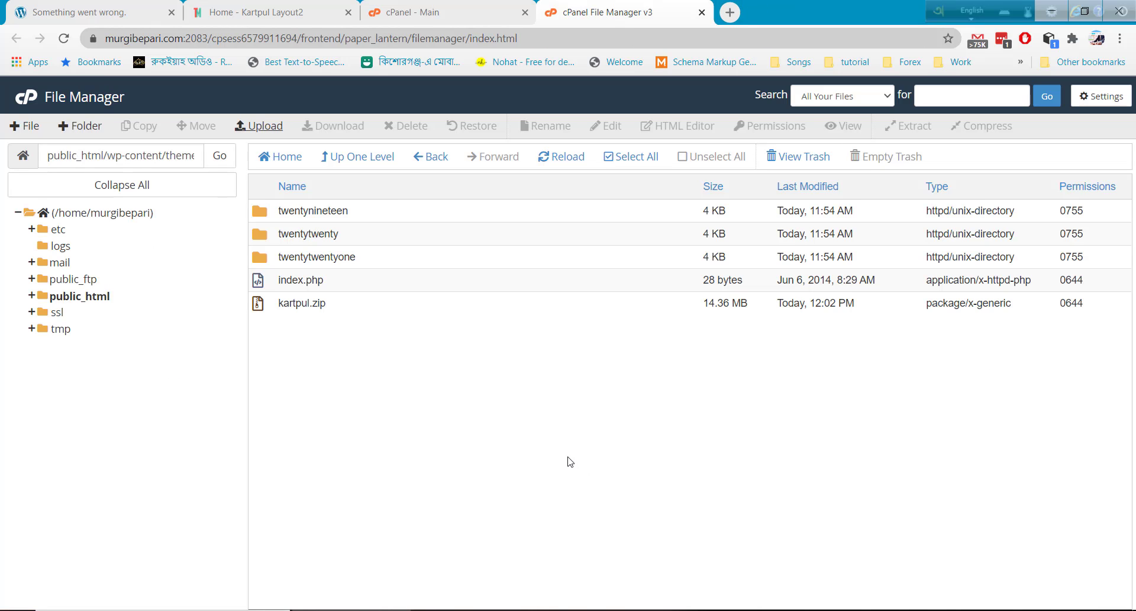
# Step: Extract kartpul.zip into /public_html/wp-content/themes and dismiss the extraction results
pyautogui.click(400, 301)
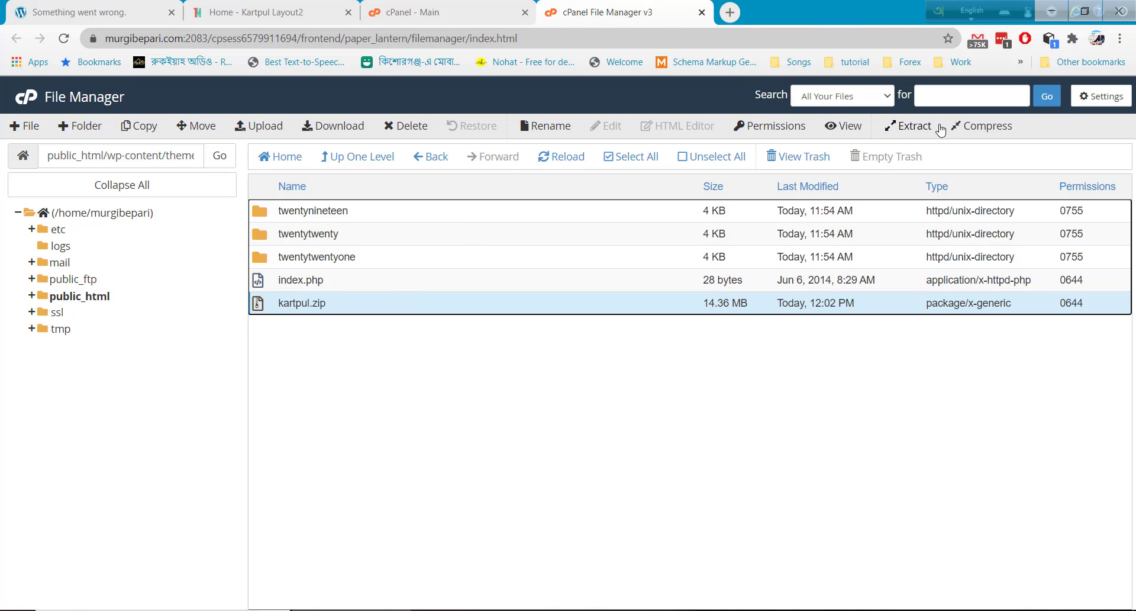
pyautogui.click(917, 128)
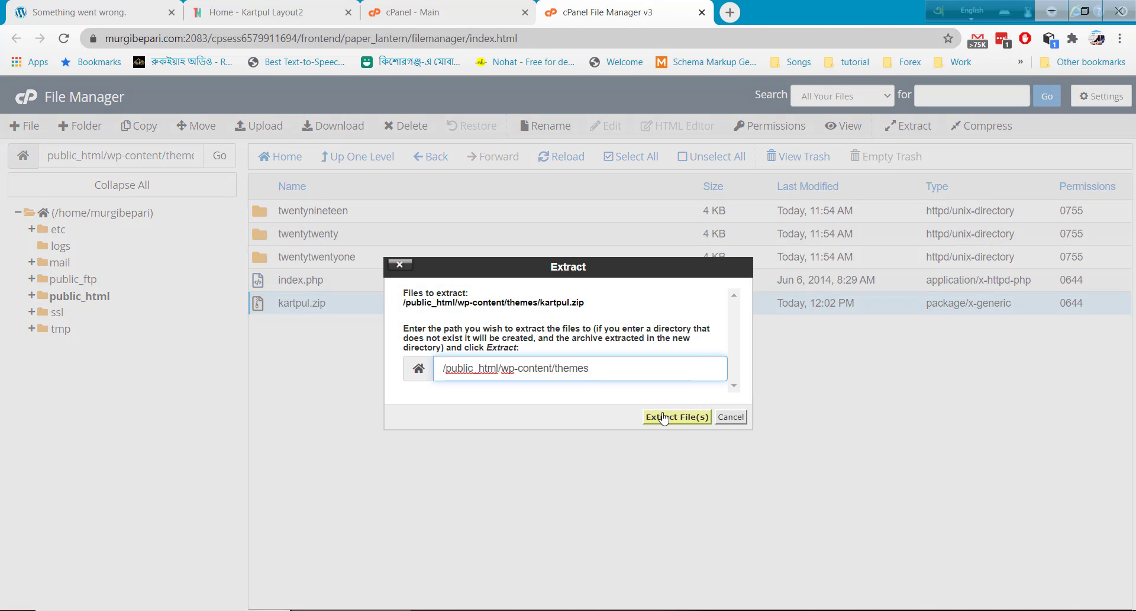
pyautogui.click(674, 417)
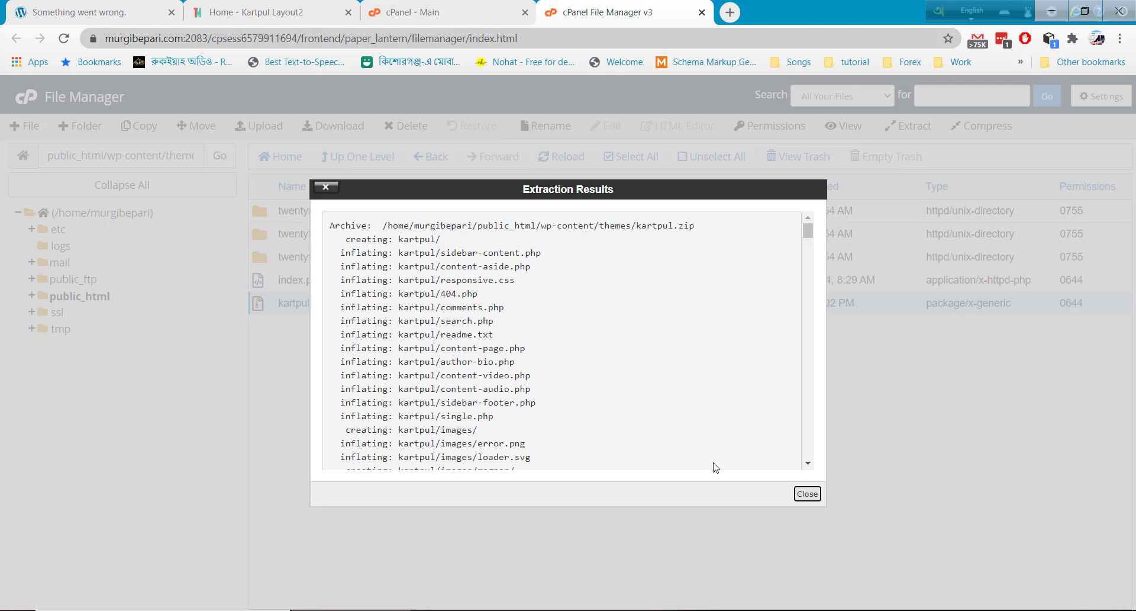
pyautogui.click(806, 495)
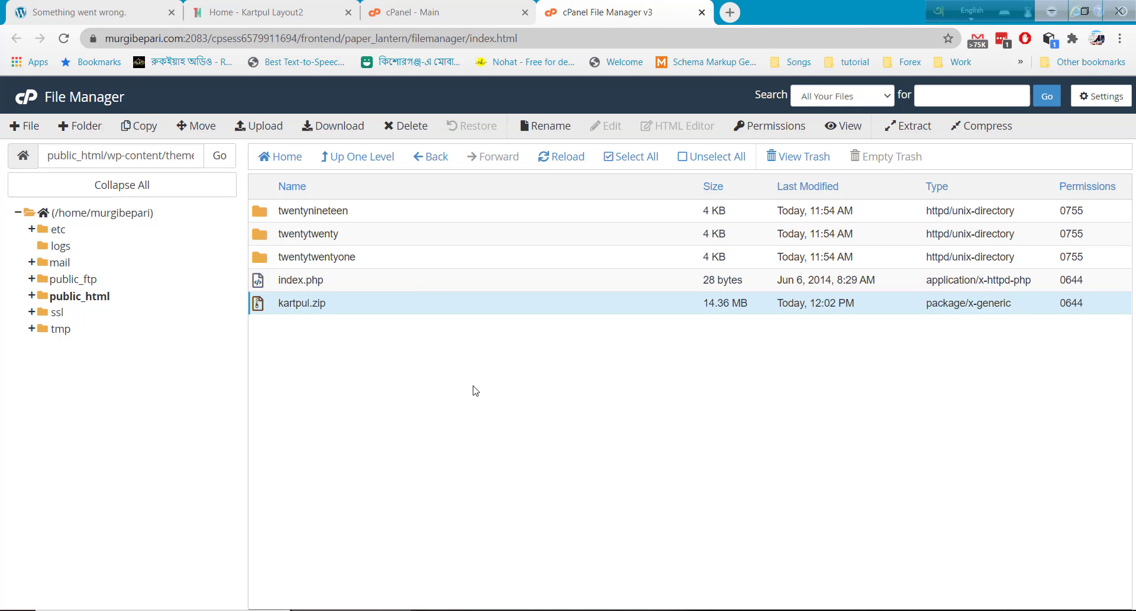
# Step: Refresh the themes folder listing, and activate the Kartpul theme on the WordPress Themes page
pyautogui.click(565, 163)
pyautogui.click(343, 220)
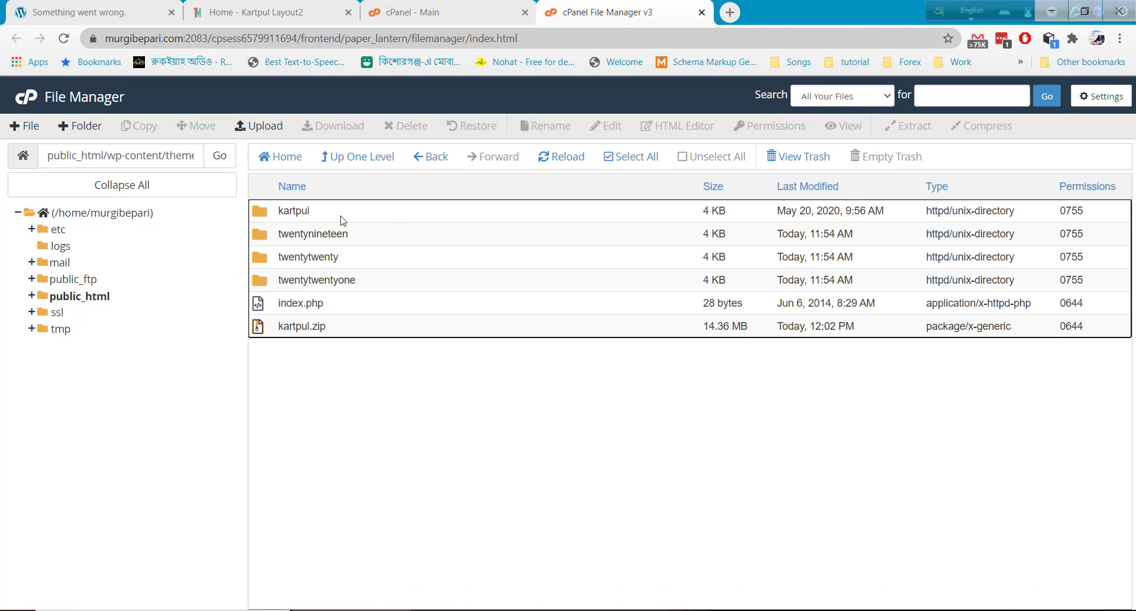
pyautogui.click(88, 12)
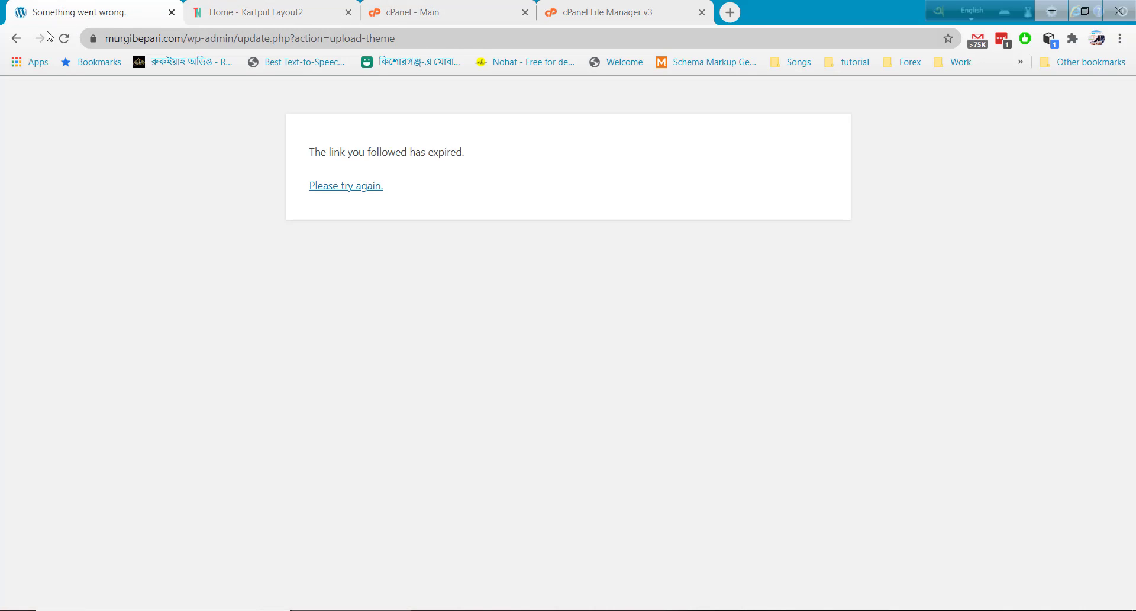
pyautogui.click(16, 40)
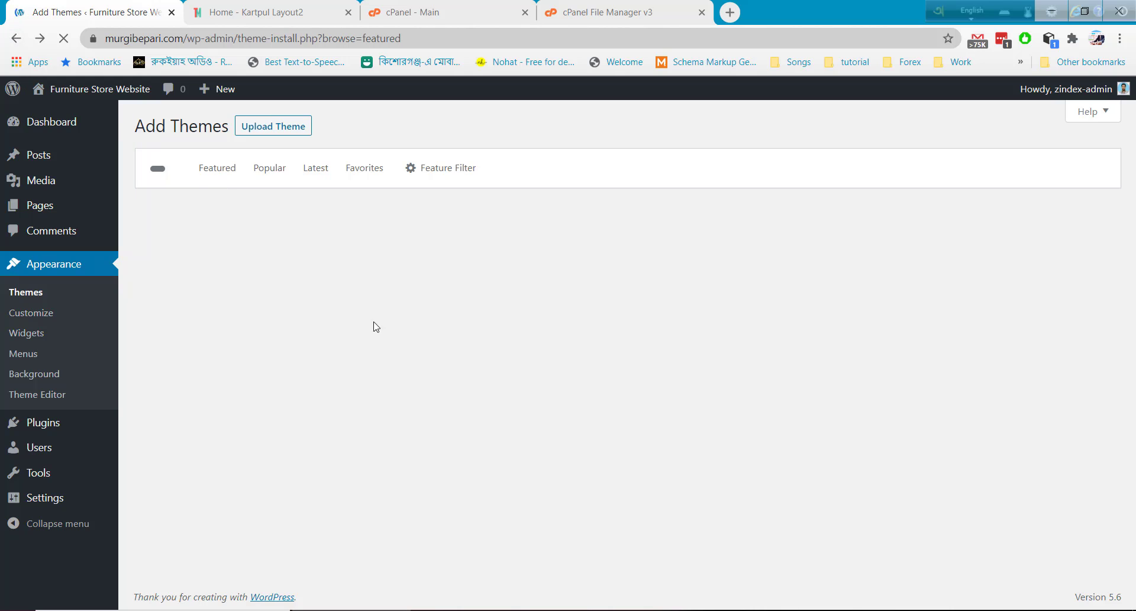
pyautogui.click(35, 297)
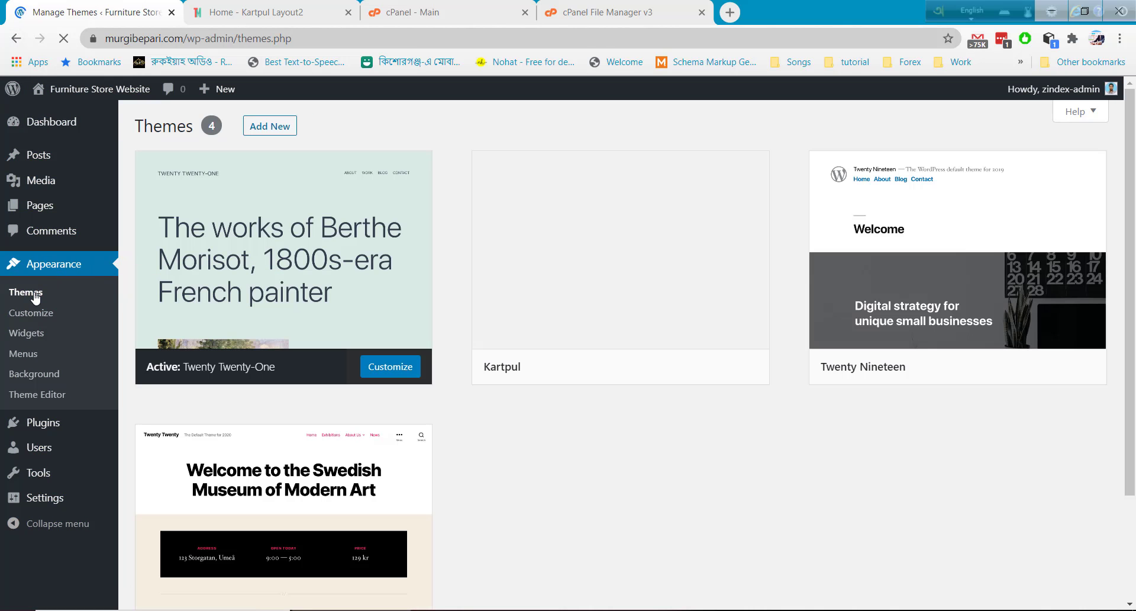
pyautogui.moveTo(641, 300)
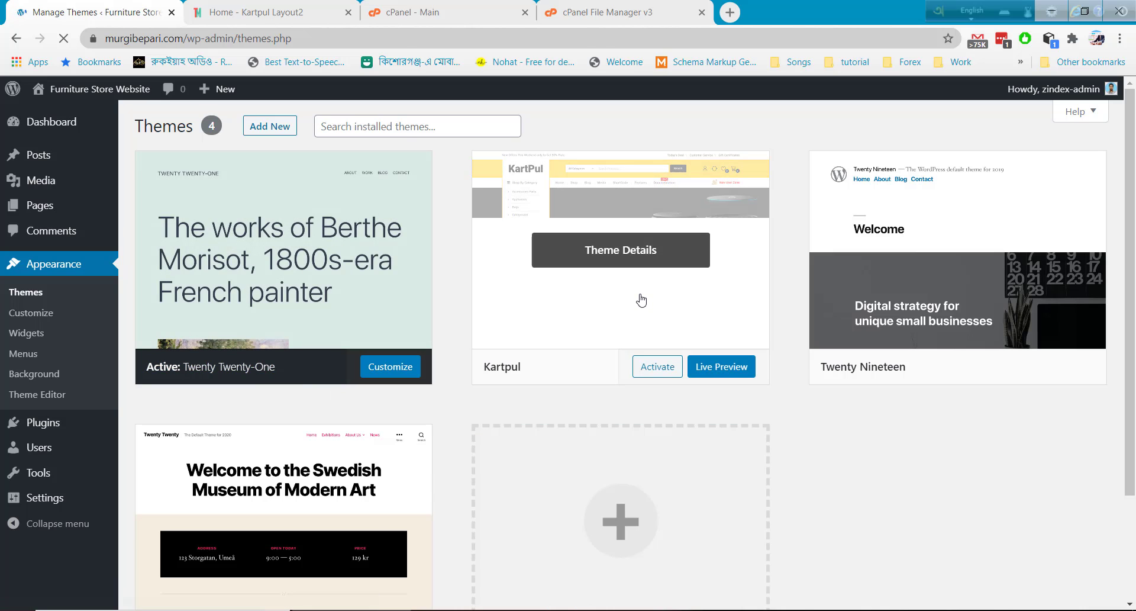
pyautogui.click(659, 368)
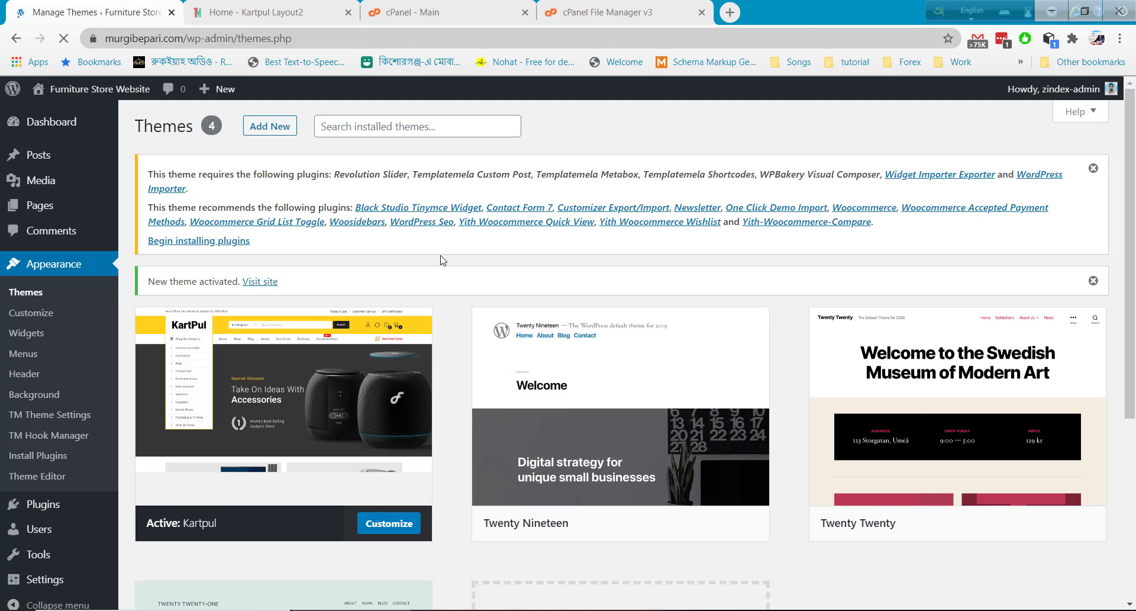
# Step: Check the Kartpul Layout2 demo home page and open the zip upload form for adding a new WordPress theme
pyautogui.click(259, 133)
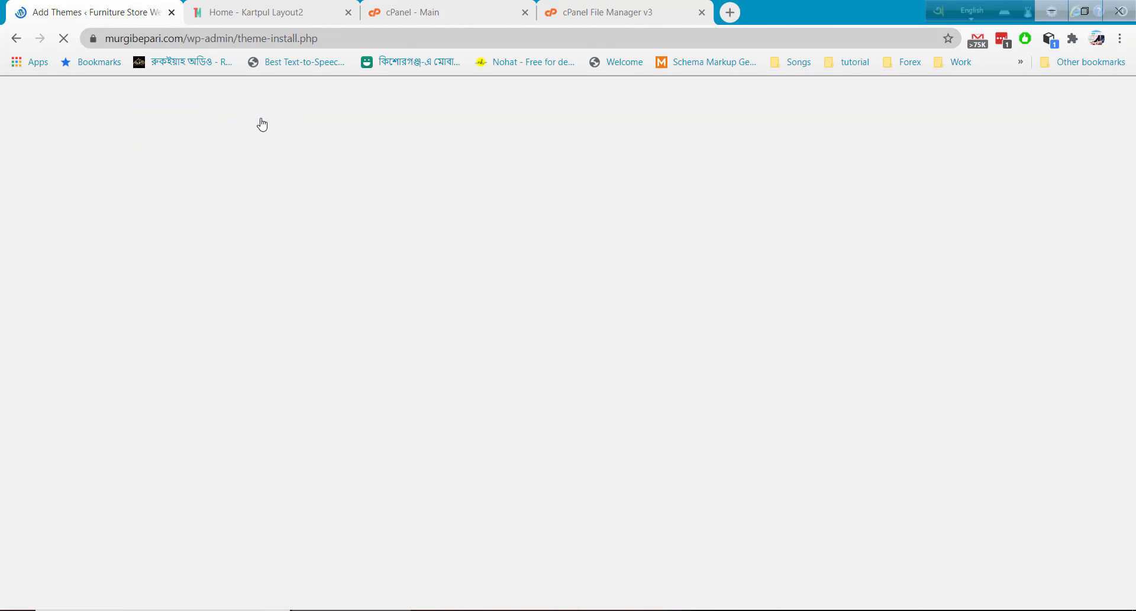
pyautogui.click(241, 8)
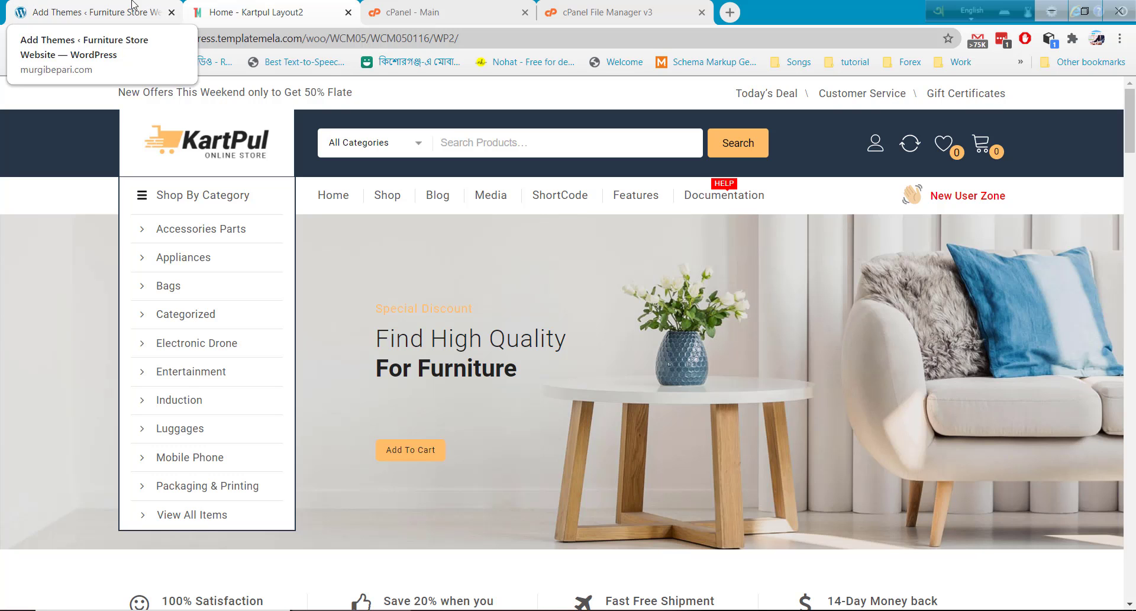
pyautogui.click(107, 11)
pyautogui.click(267, 128)
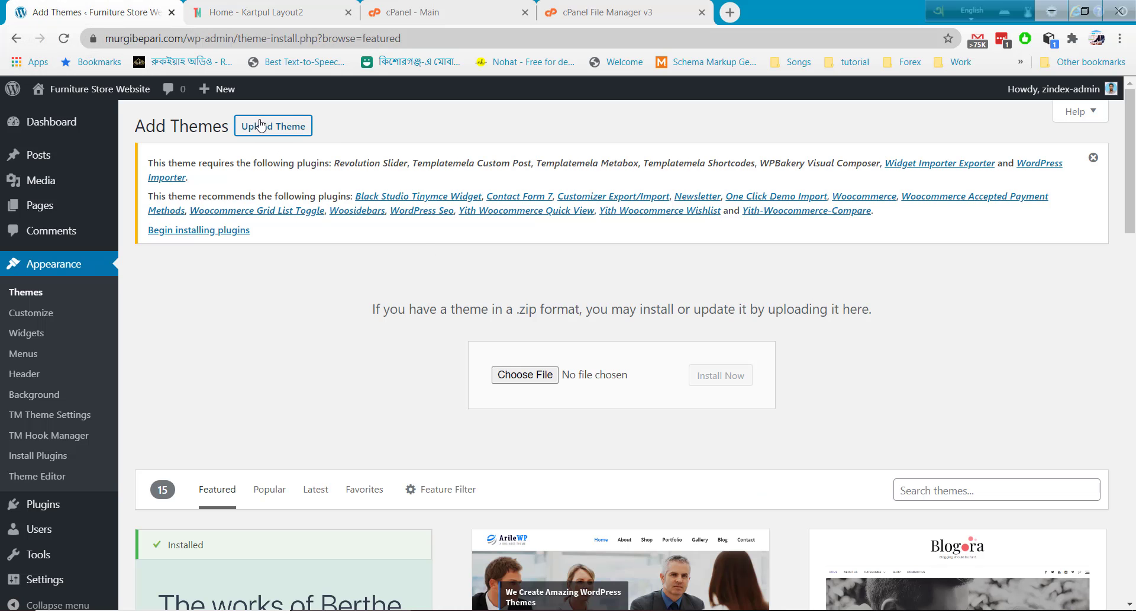
# Step: Install the child theme kartpul_layout2.zip from the local WP-Child-Theme folder and activate it
pyautogui.hotkey('alt', 'Tab')
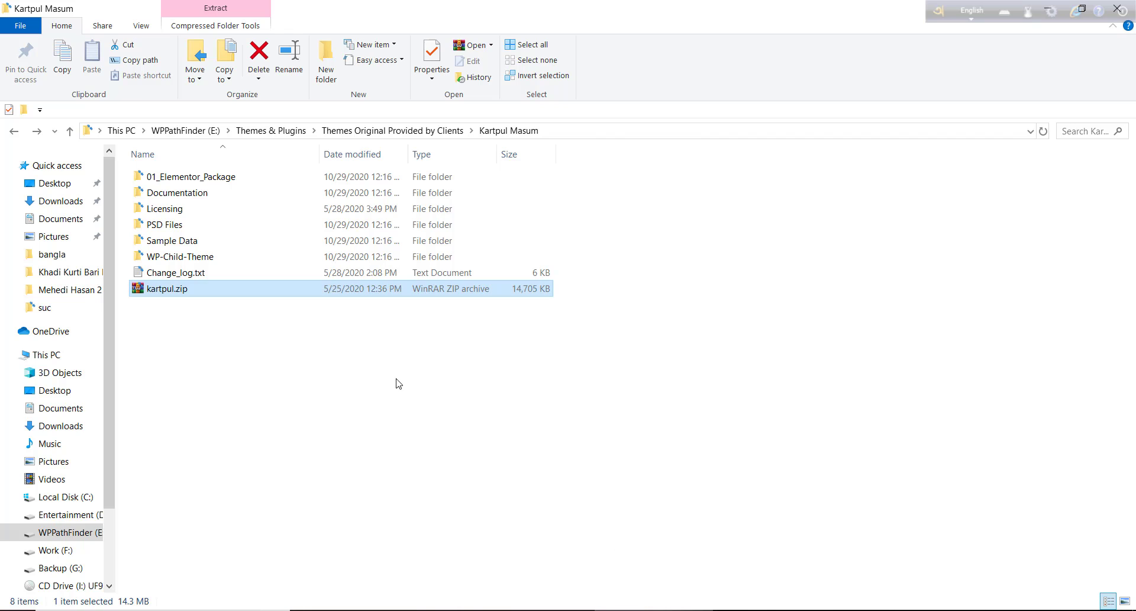
pyautogui.doubleClick(215, 260)
pyautogui.click(196, 180)
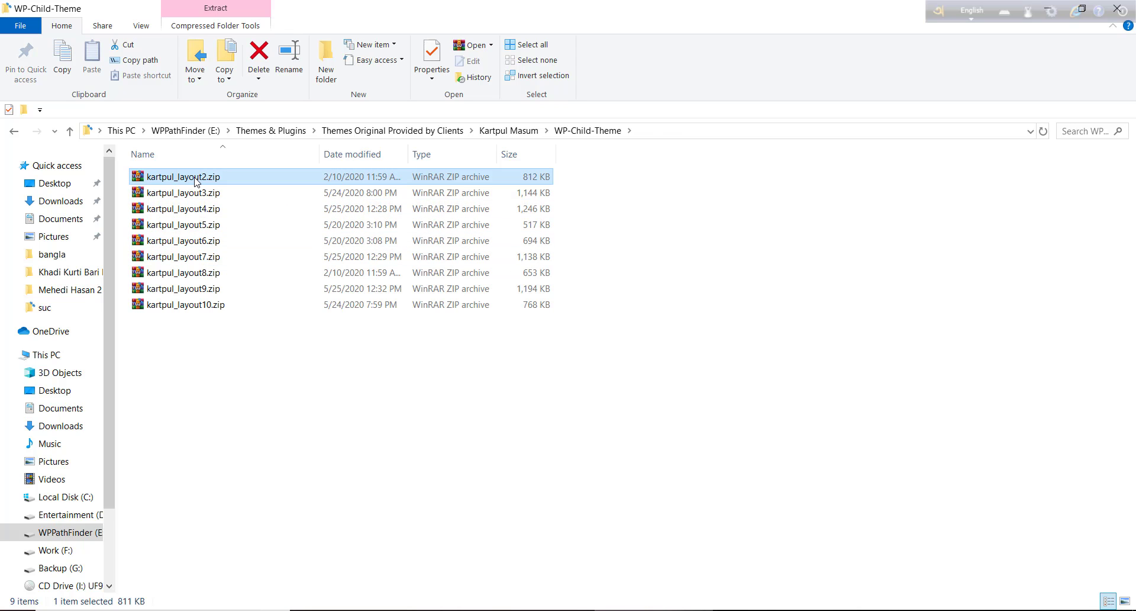
pyautogui.doubleClick(195, 180)
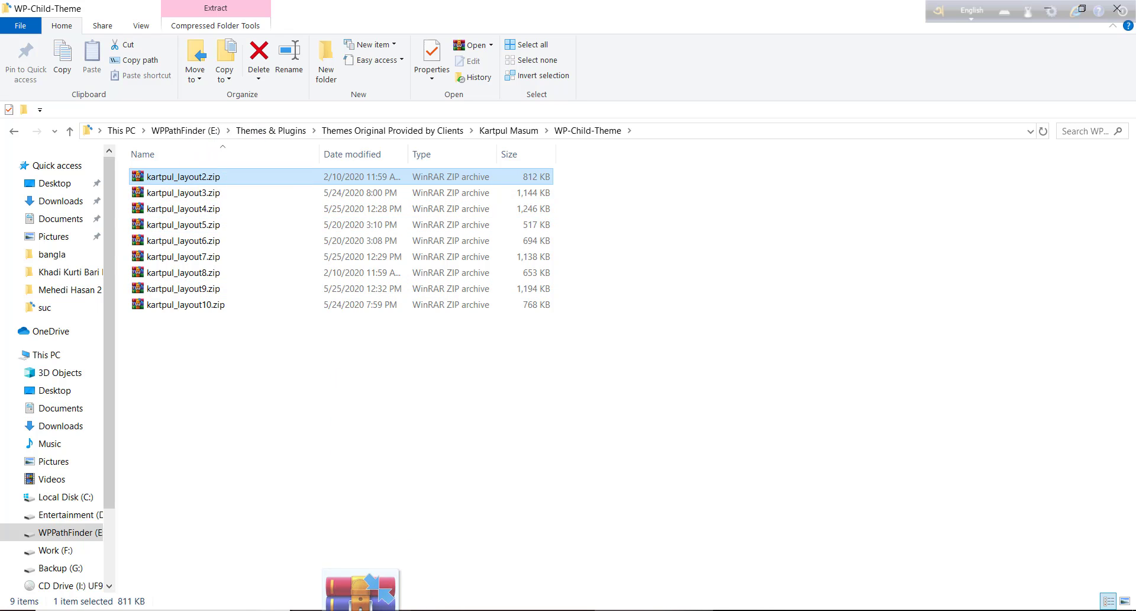
pyautogui.moveTo(362, 610); pyautogui.dragTo(523, 385)
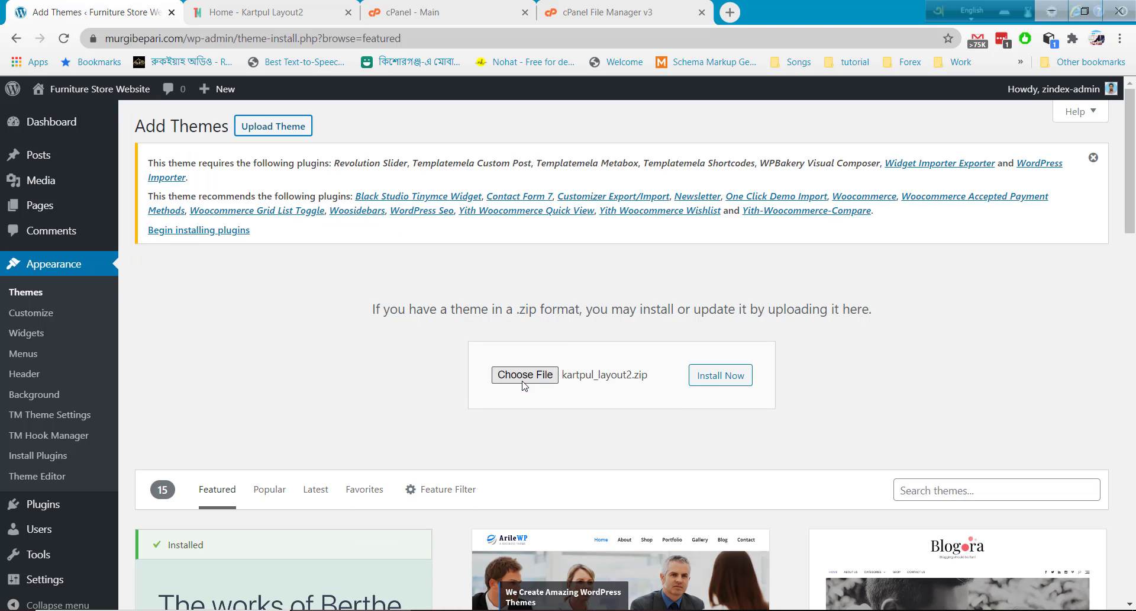
pyautogui.click(713, 378)
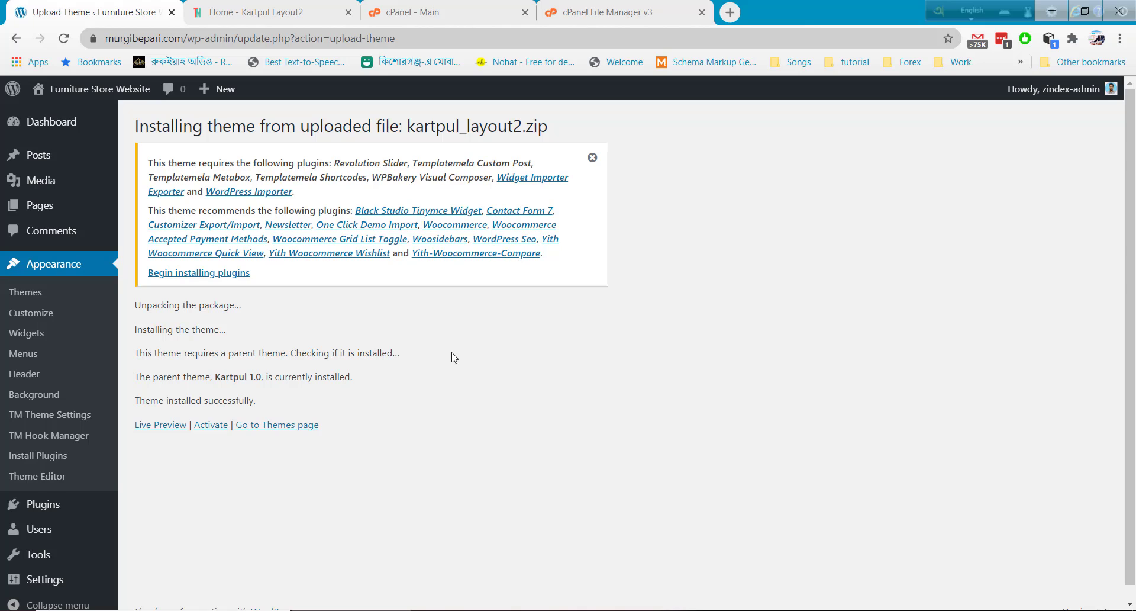
pyautogui.click(213, 425)
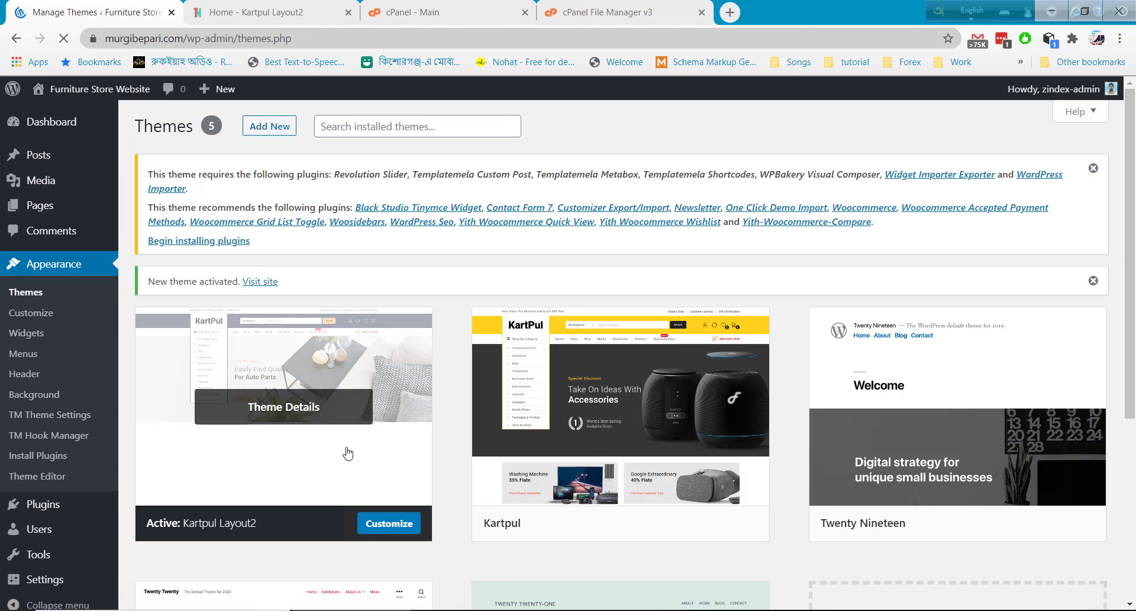
# Step: Install all of the theme's required and recommended plugins in one bulk action and review the installation results
pyautogui.click(200, 241)
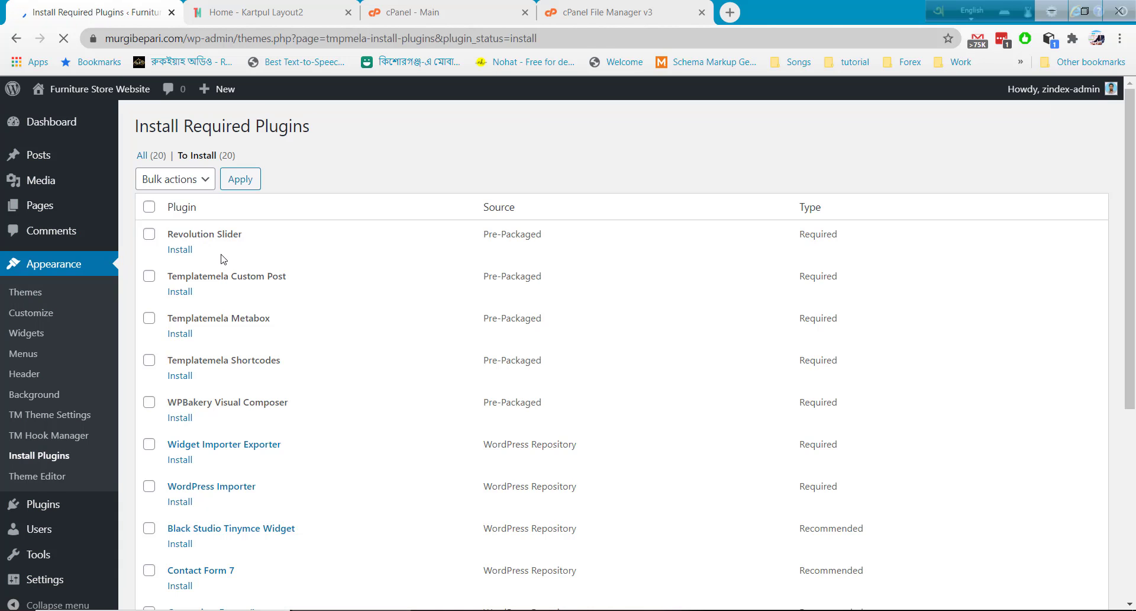
pyautogui.click(149, 206)
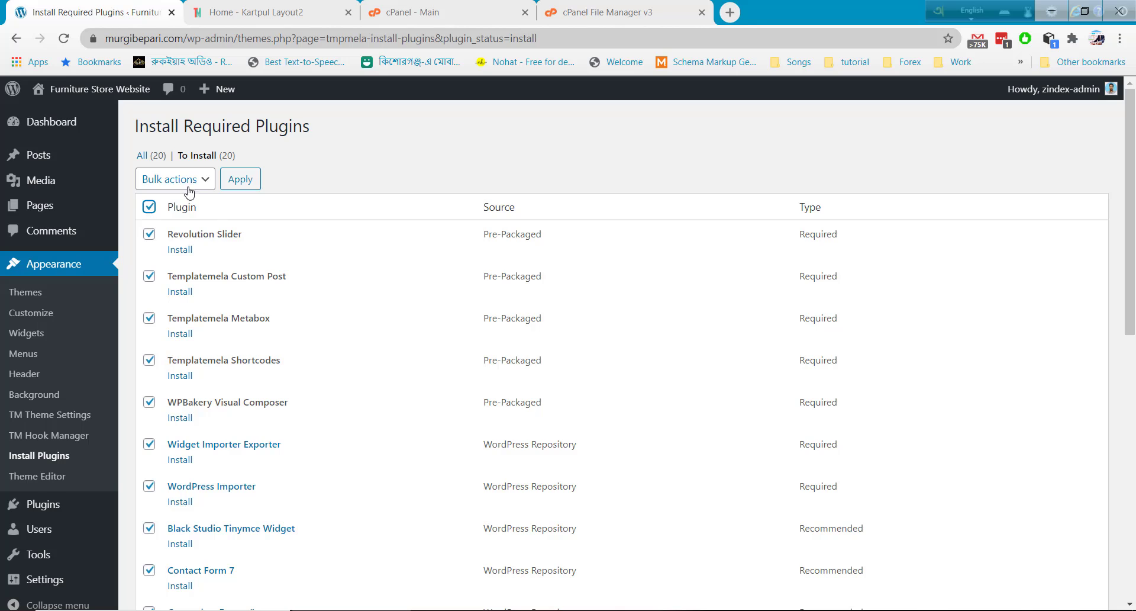
pyautogui.click(188, 183)
pyautogui.click(185, 210)
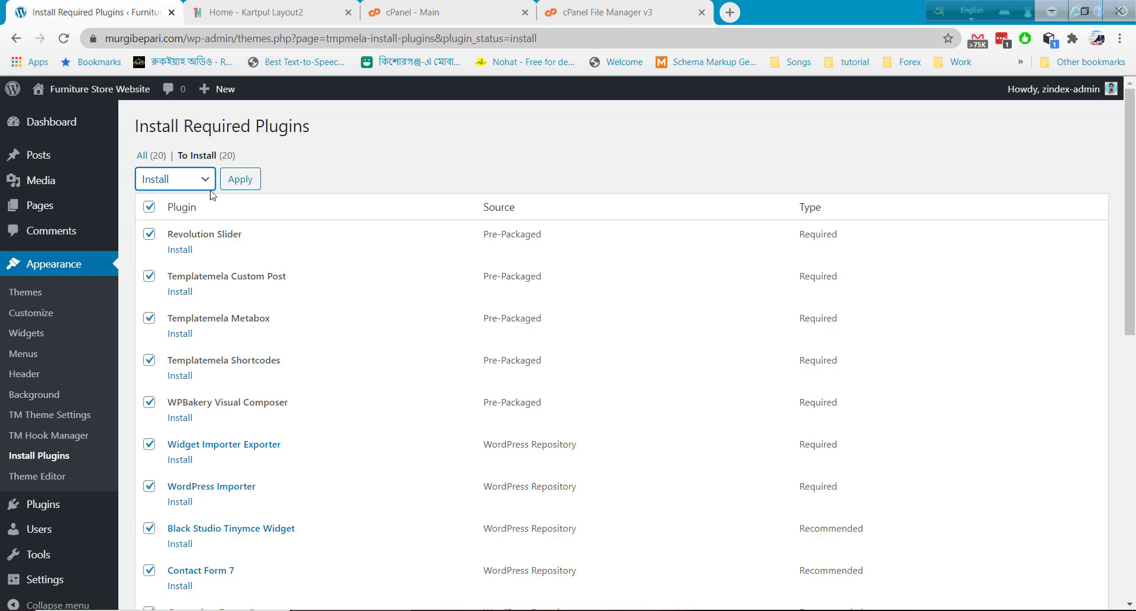
pyautogui.click(230, 185)
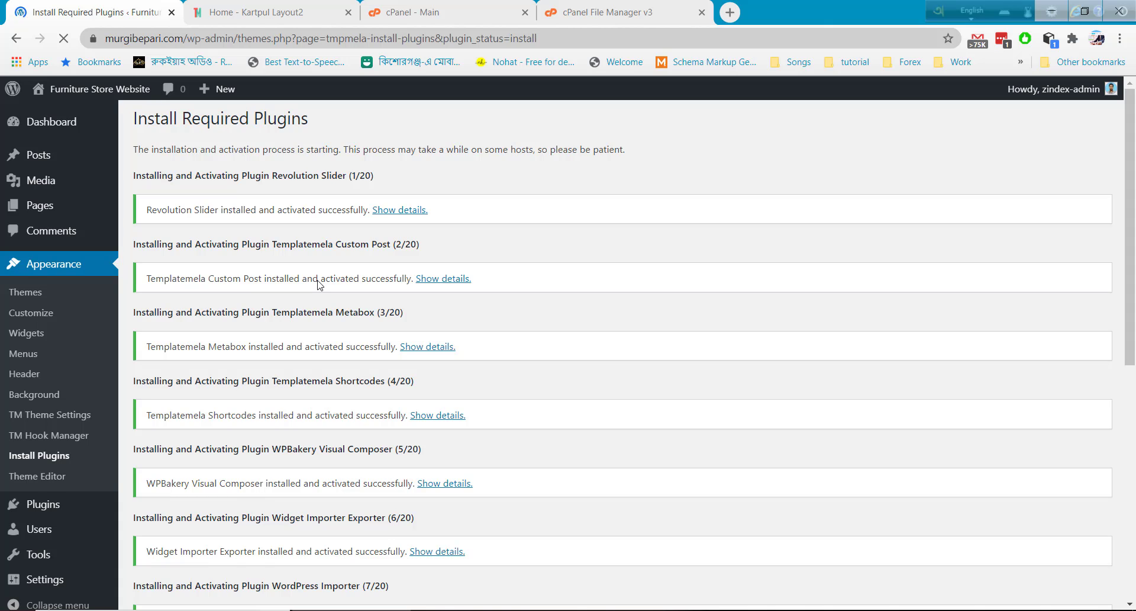
pyautogui.scroll(-8, 317, 285)
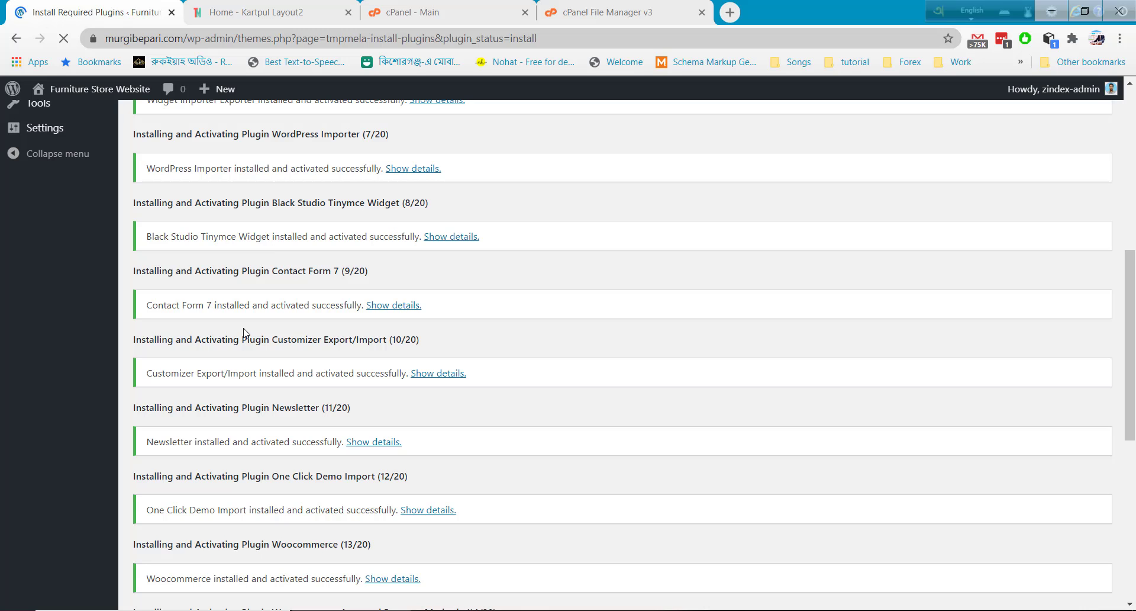
pyautogui.scroll(-3, 251, 335)
pyautogui.scroll(-5, 259, 342)
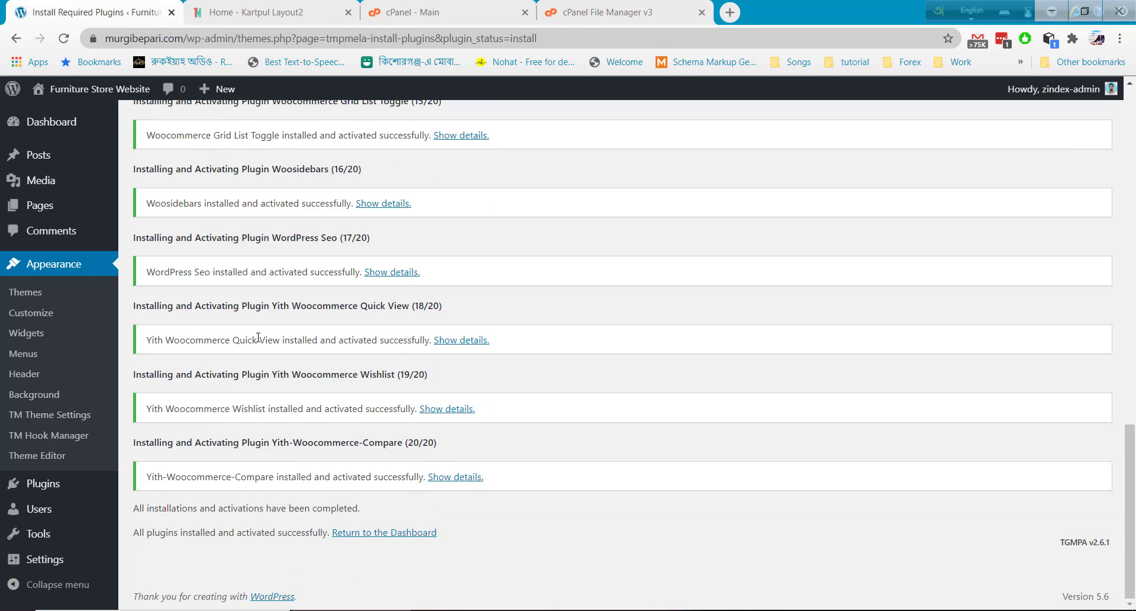
# Step: Return to the dashboard, skip the WooCommerce store details setup and dismiss the welcome dialog
pyautogui.click(381, 533)
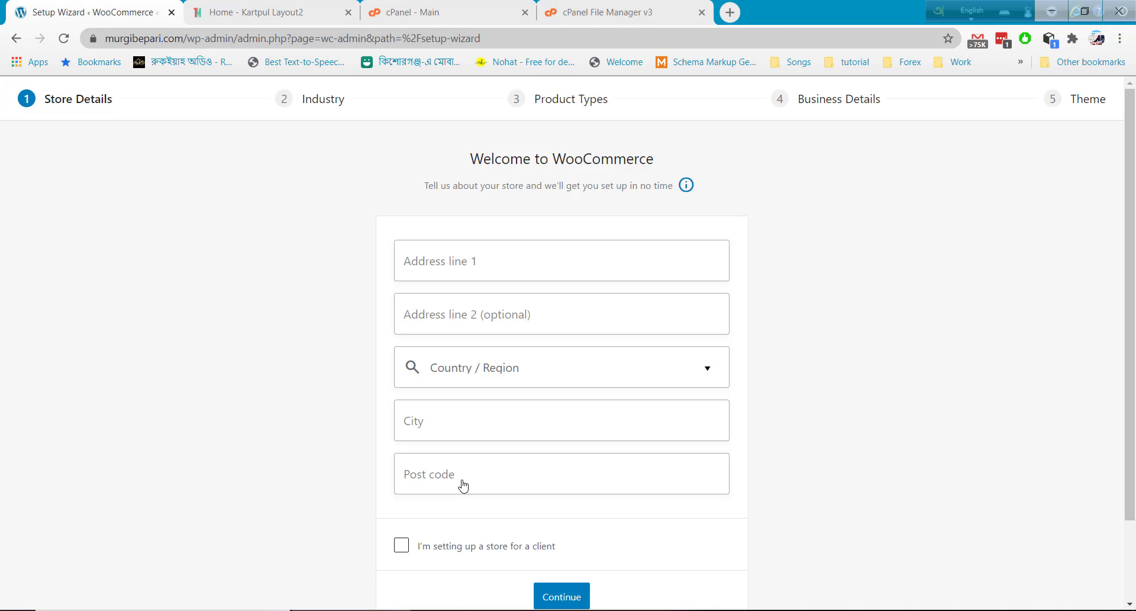
pyautogui.scroll(-2, 463, 485)
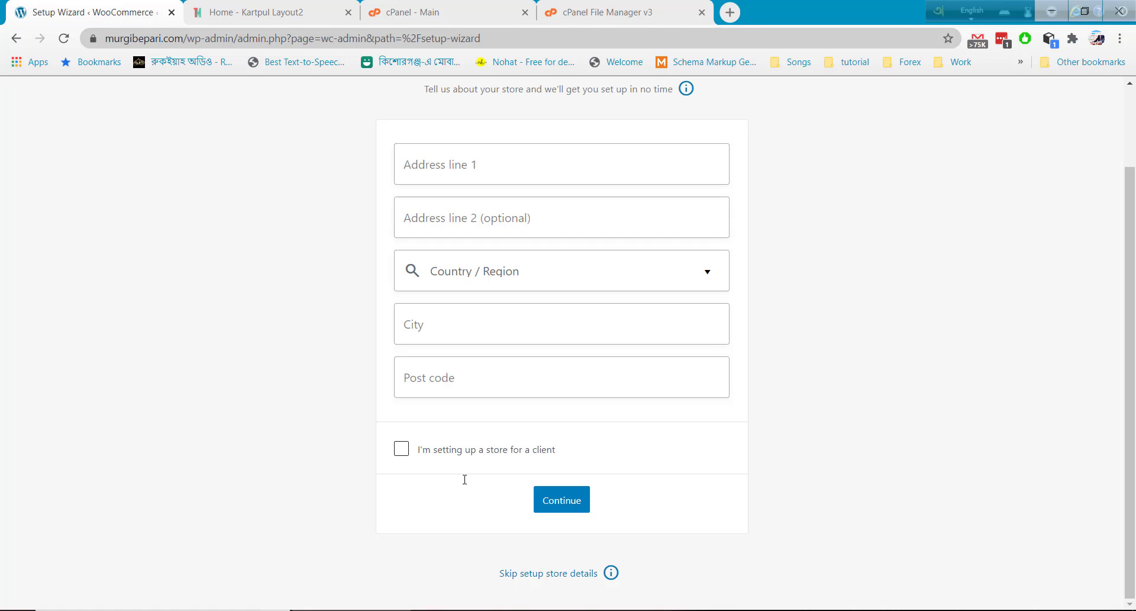
pyautogui.click(531, 578)
pyautogui.click(652, 388)
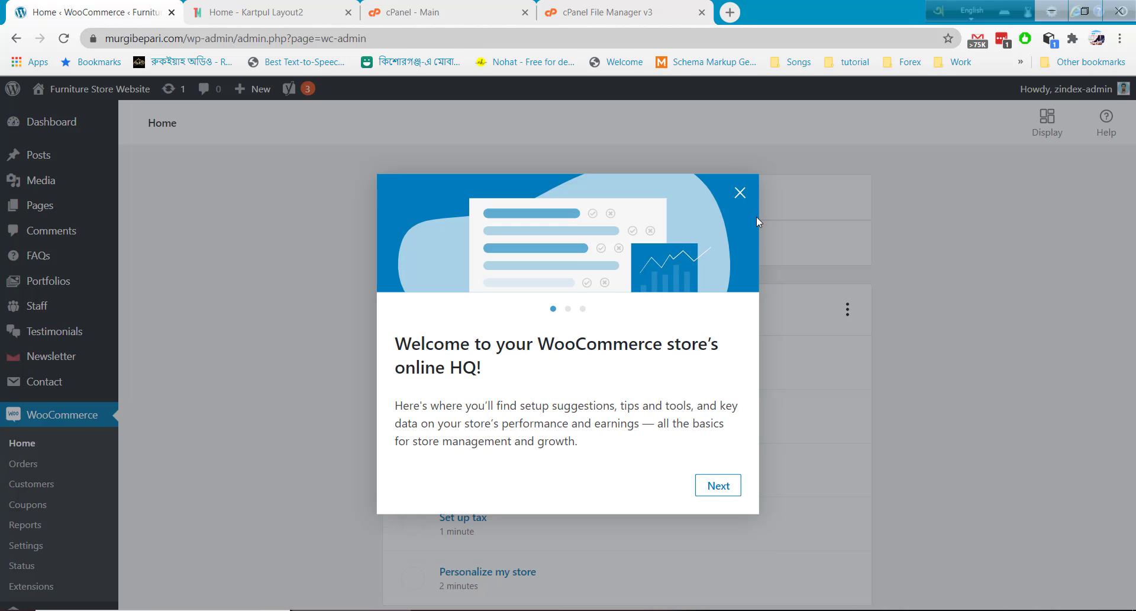
pyautogui.click(740, 192)
# Step: Import the theme's demo data with One Click Demo Import and check the import result
pyautogui.scroll(-5, 284, 355)
pyautogui.scroll(5, 264, 363)
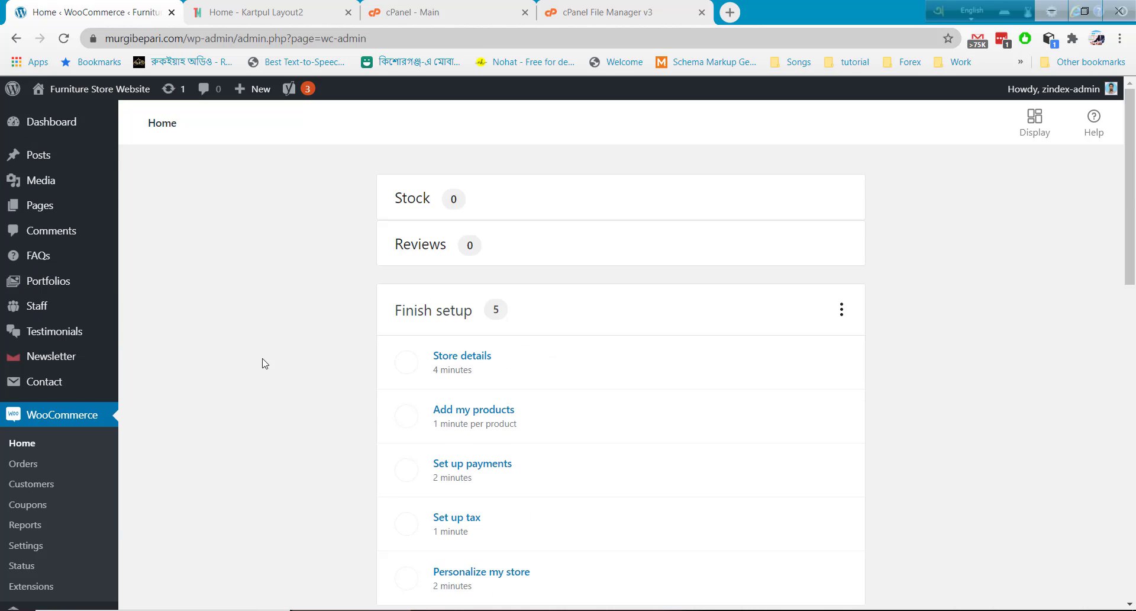
pyautogui.scroll(-6, 77, 177)
pyautogui.moveTo(53, 255)
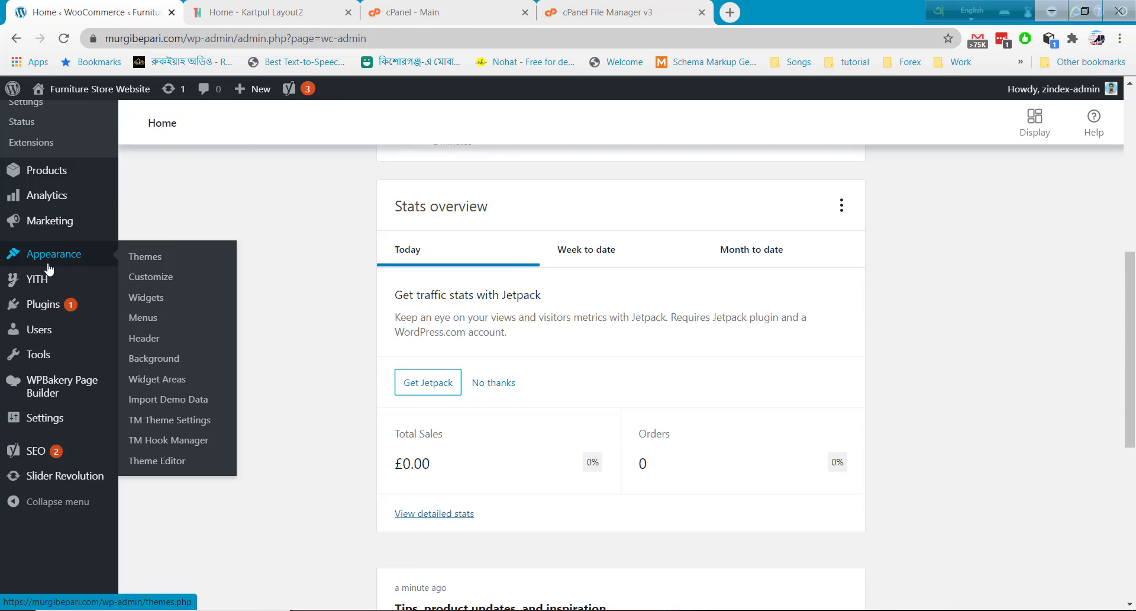
pyautogui.click(177, 401)
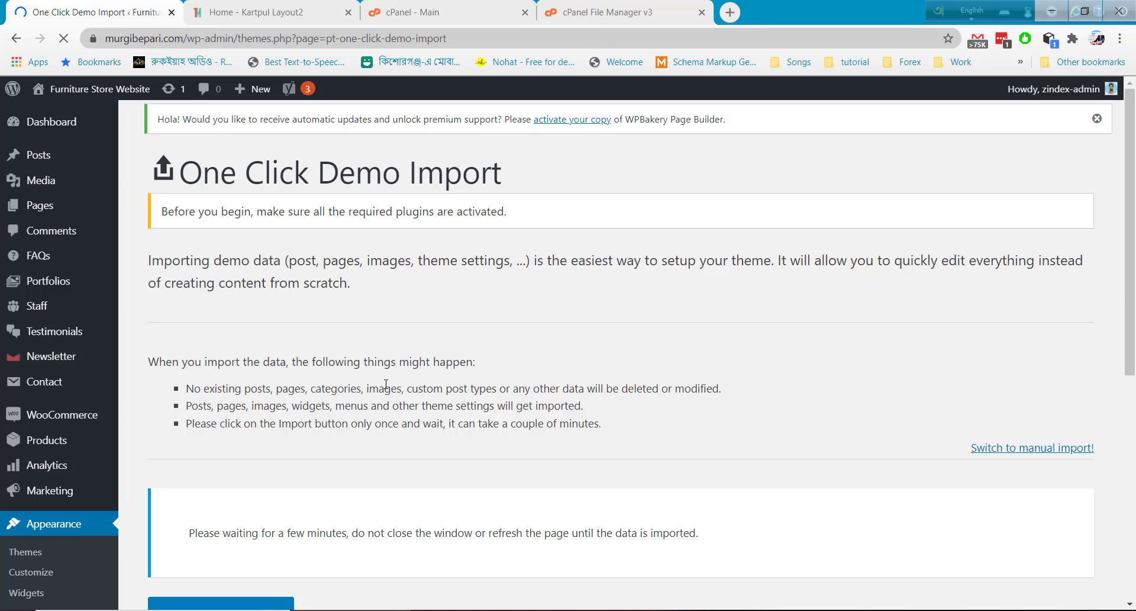
pyautogui.scroll(-3, 385, 414)
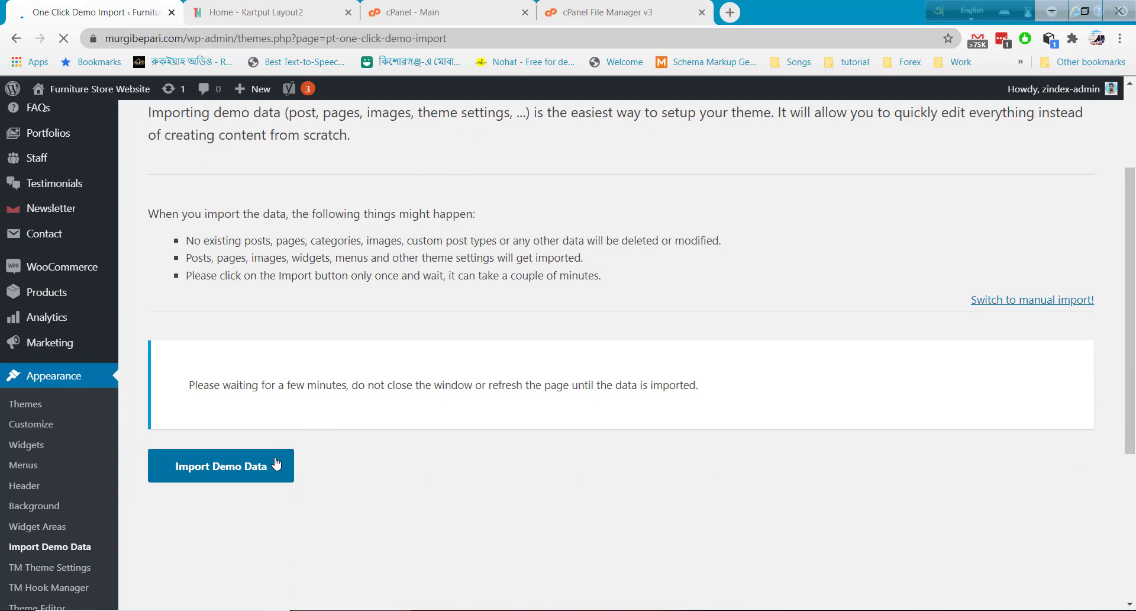
pyautogui.scroll(-1, 275, 462)
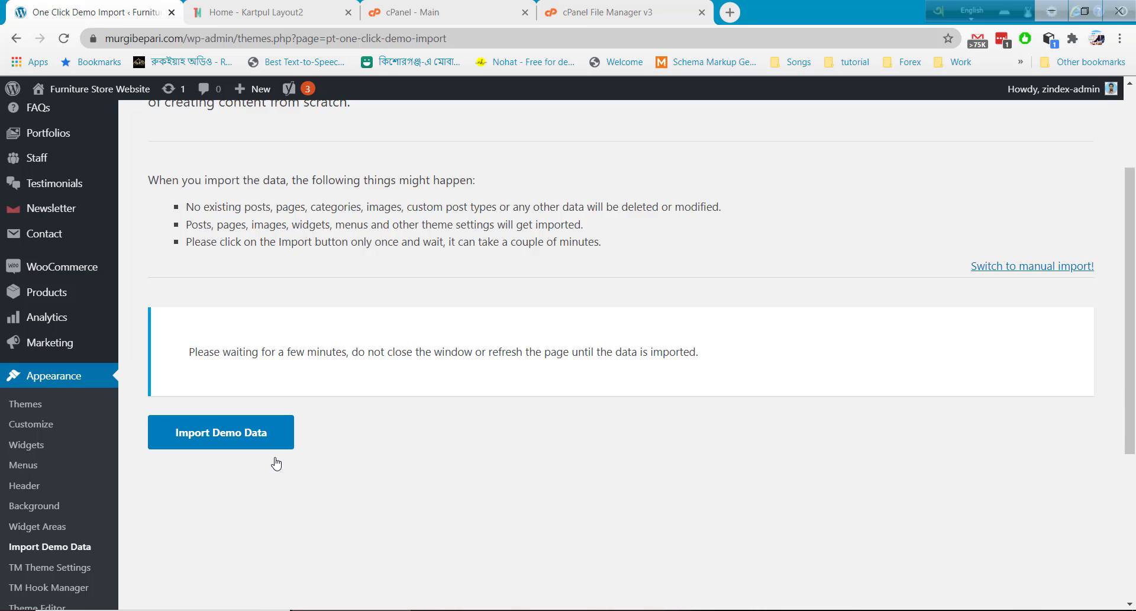
pyautogui.click(274, 444)
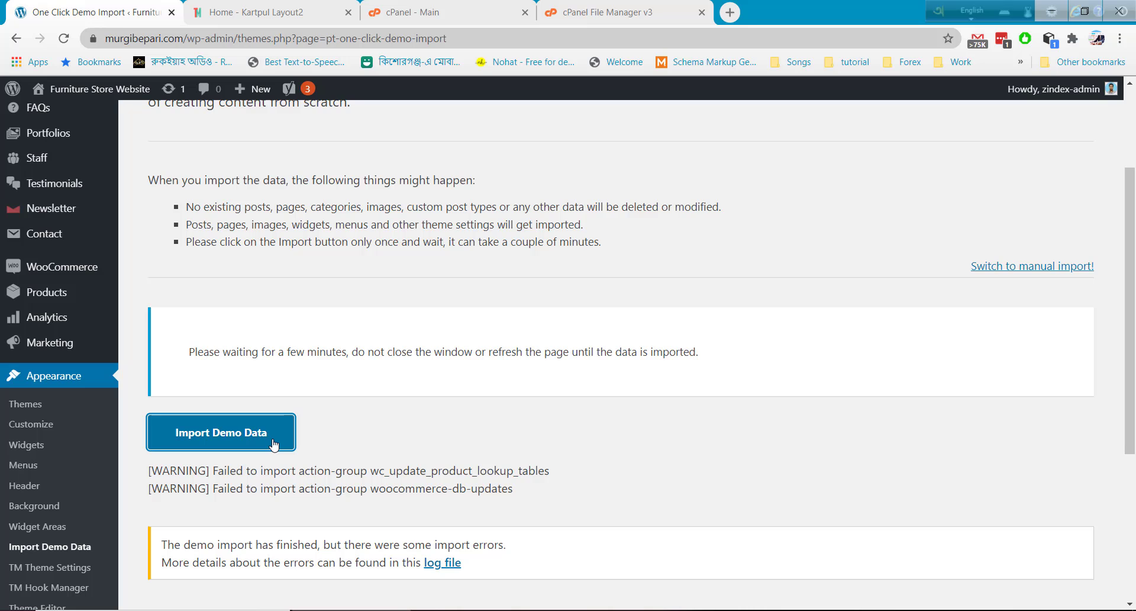
pyautogui.scroll(-4, 379, 450)
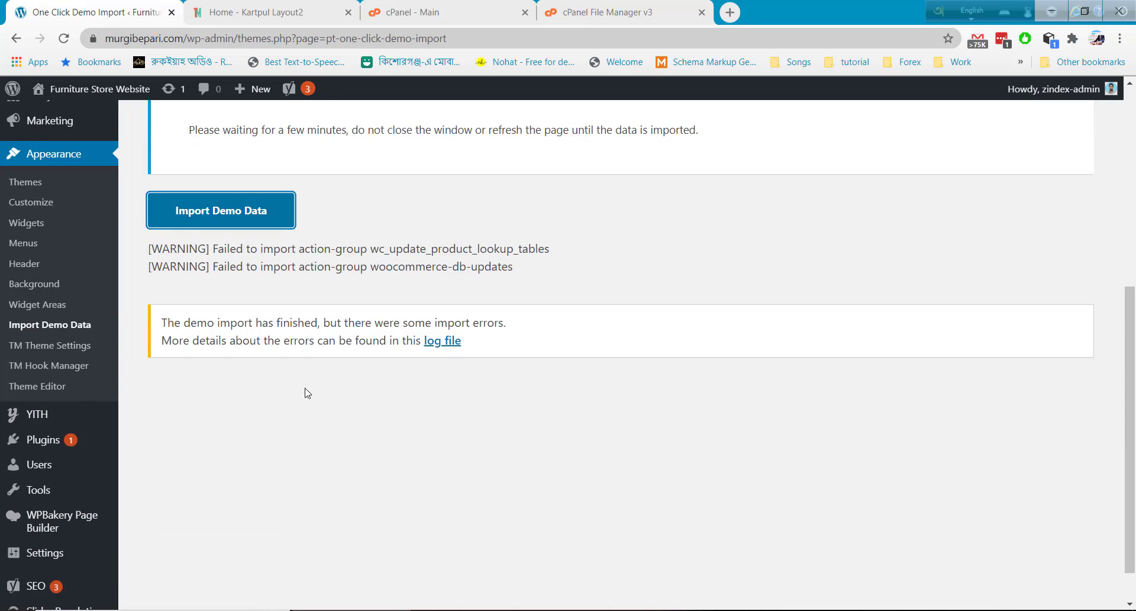
# Step: Visit the furniture store website and look through its home page, including the slider, banners and product sections
pyautogui.moveTo(97, 95)
pyautogui.click(51, 116)
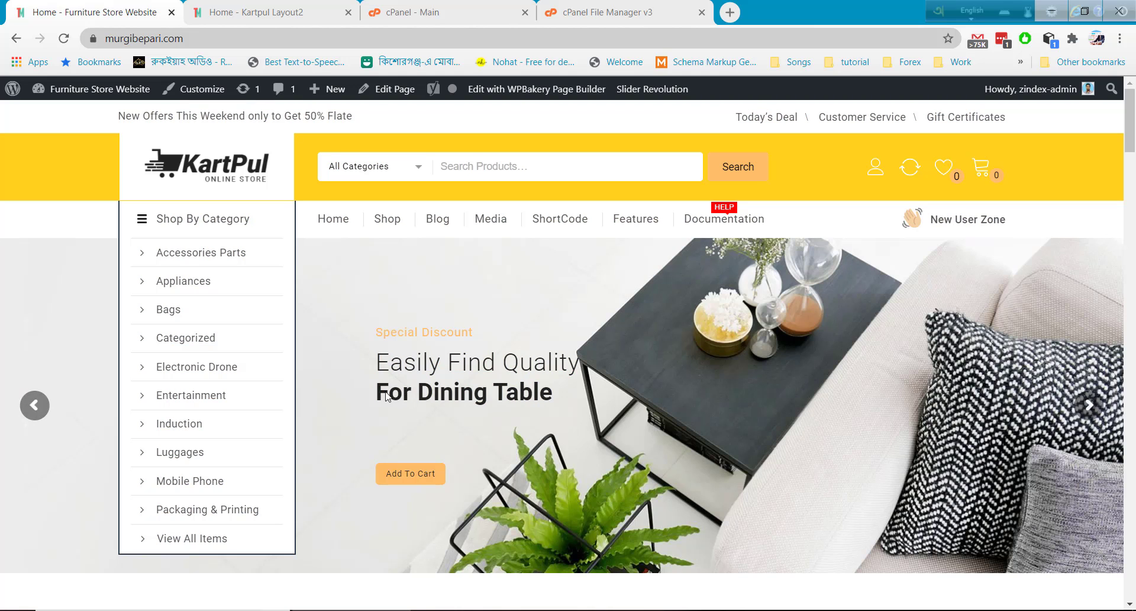
pyautogui.scroll(-4, 397, 388)
pyautogui.scroll(-4, 397, 388)
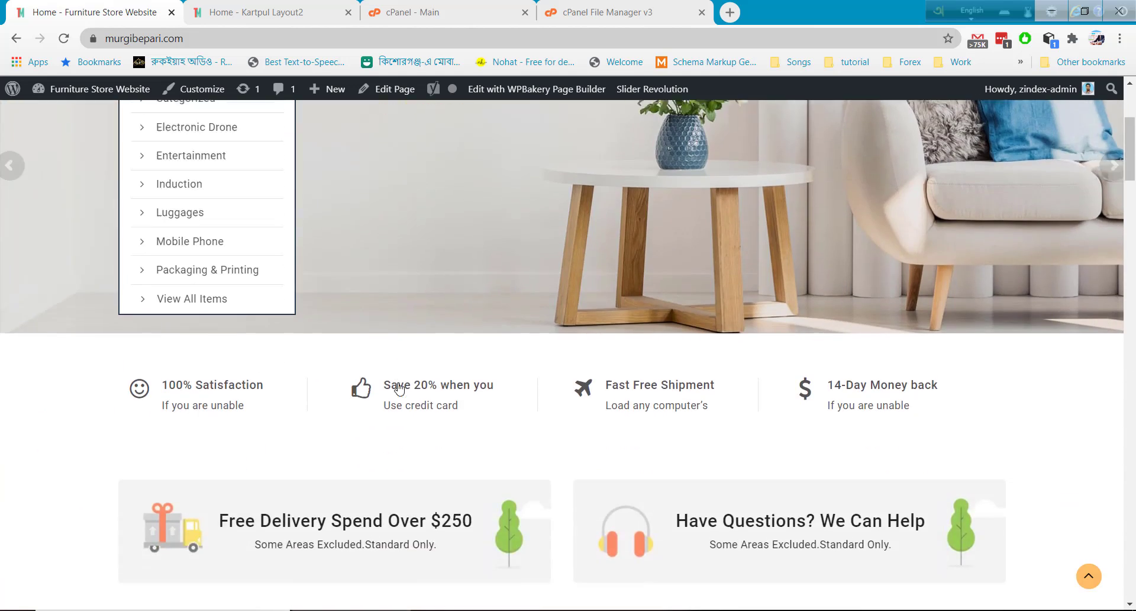
pyautogui.scroll(-1, 398, 388)
pyautogui.scroll(-6, 400, 388)
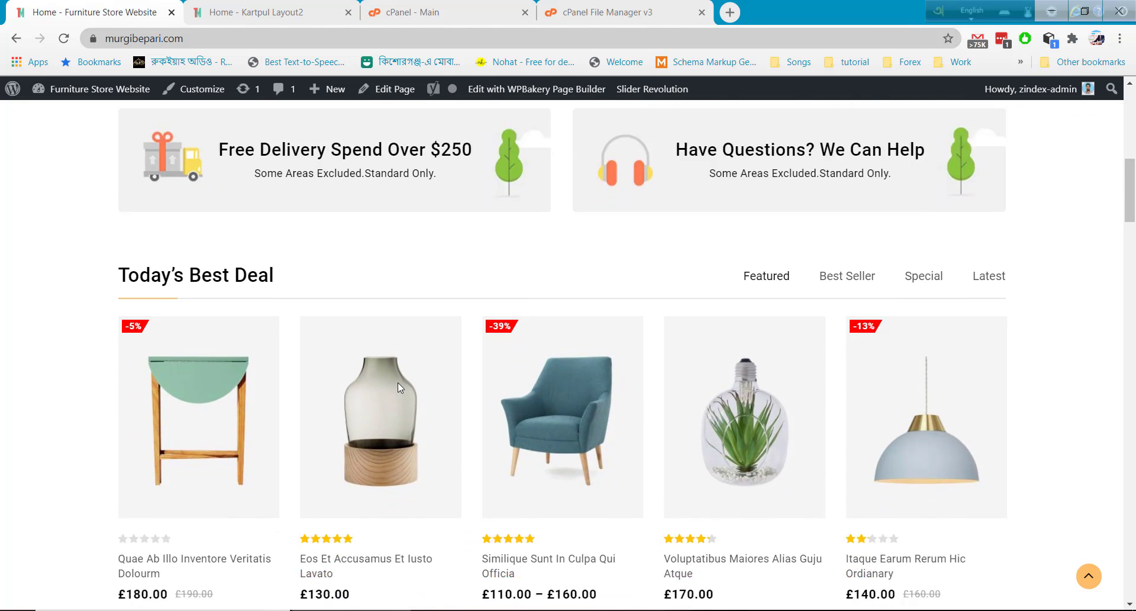
pyautogui.scroll(-5, 400, 388)
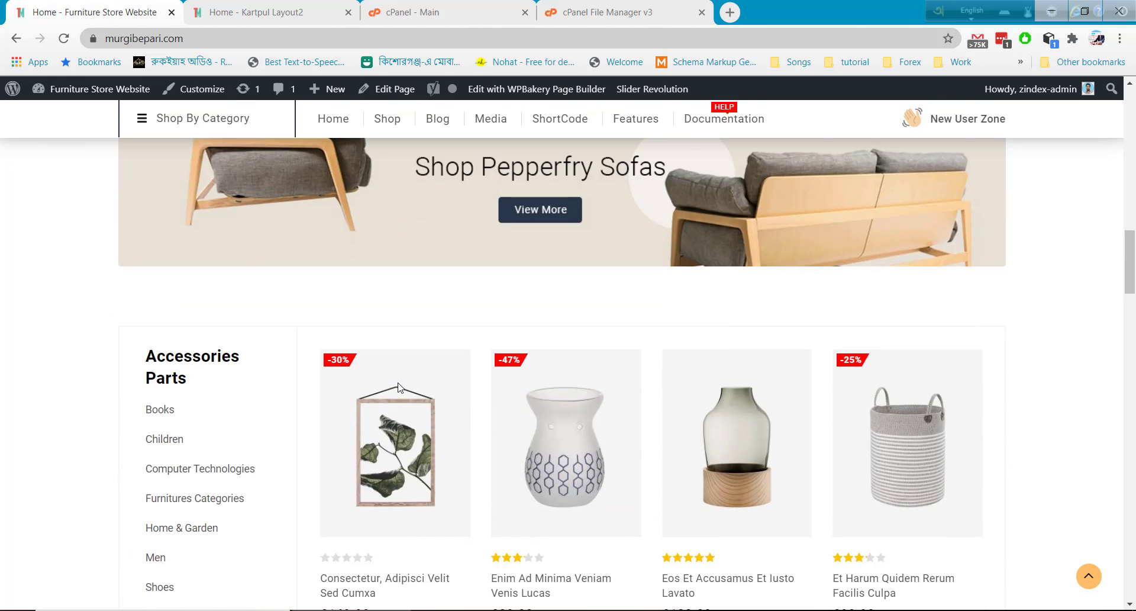
# Step: Look through the rest of the home page's product sections and promotional banners, down to the footer
pyautogui.scroll(-4, 400, 388)
pyautogui.scroll(-5, 400, 387)
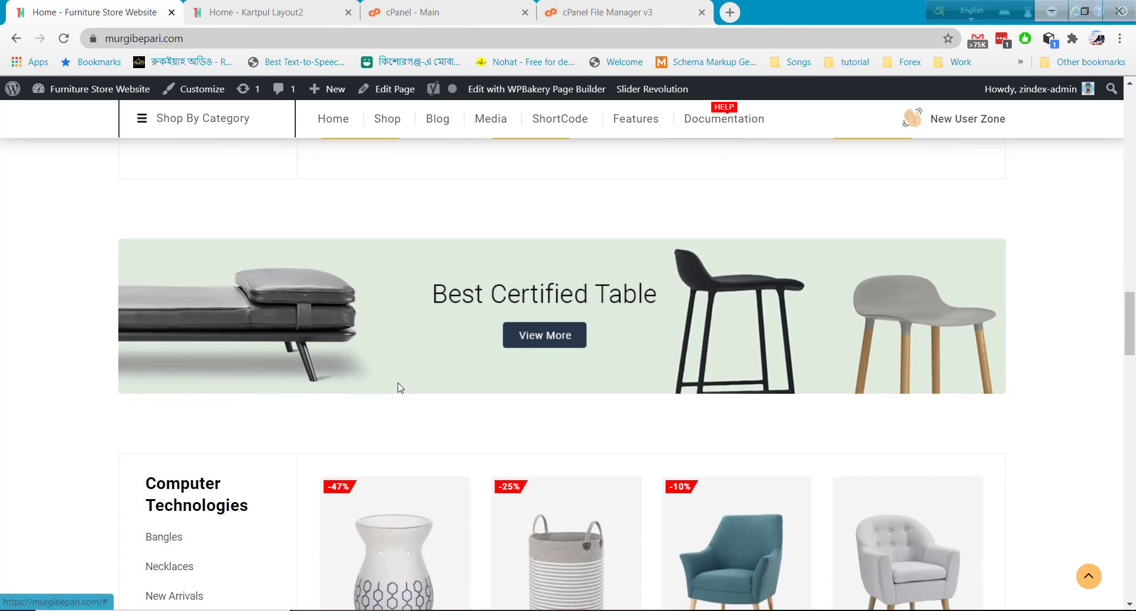
pyautogui.scroll(-5, 400, 388)
pyautogui.scroll(-10, 400, 388)
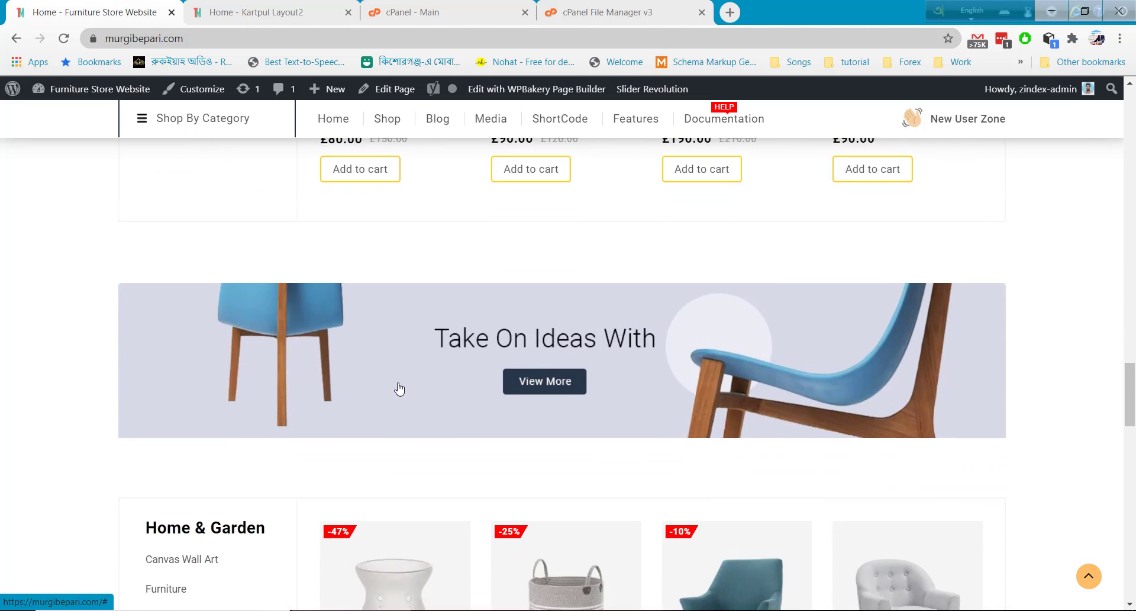
pyautogui.scroll(-13, 399, 387)
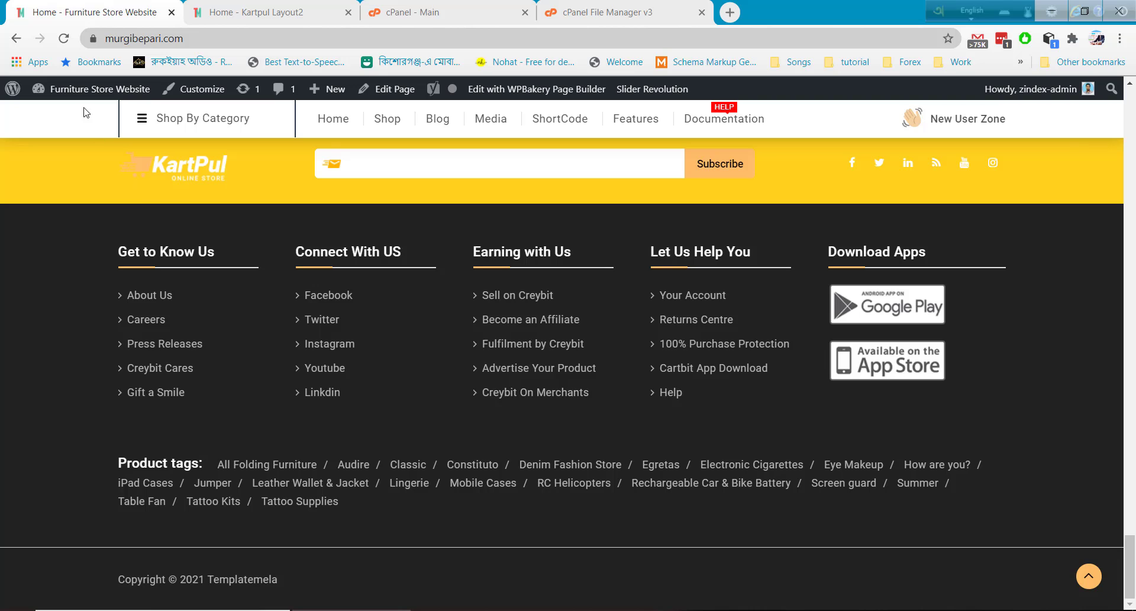
# Step: Return to the WordPress dashboard and open the TM Theme Settings page
pyautogui.click(64, 119)
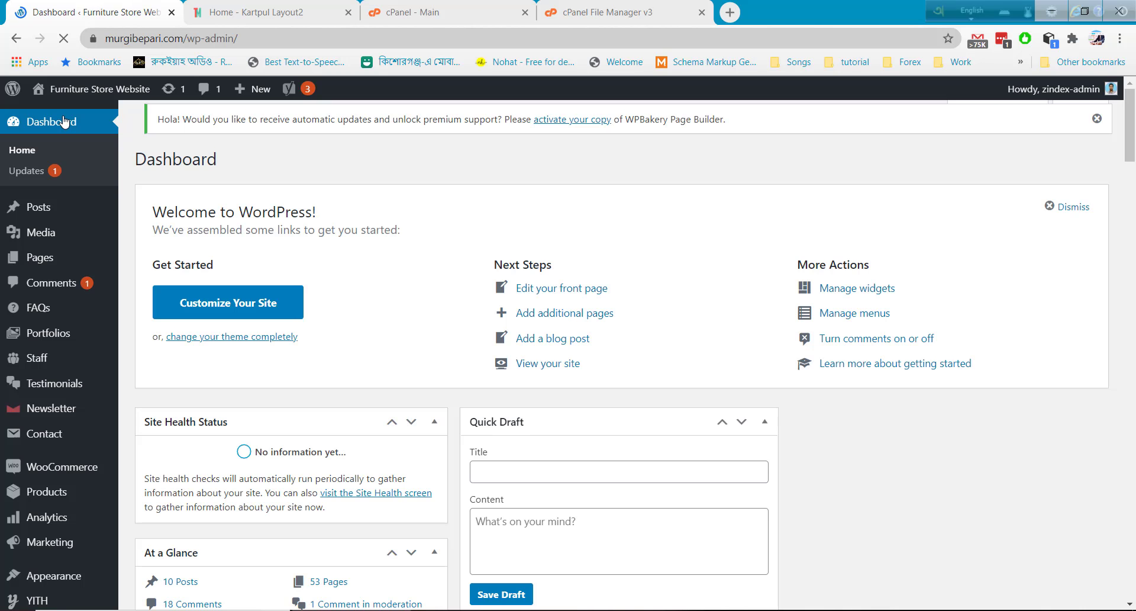
pyautogui.scroll(-3, 65, 122)
pyautogui.moveTo(68, 362)
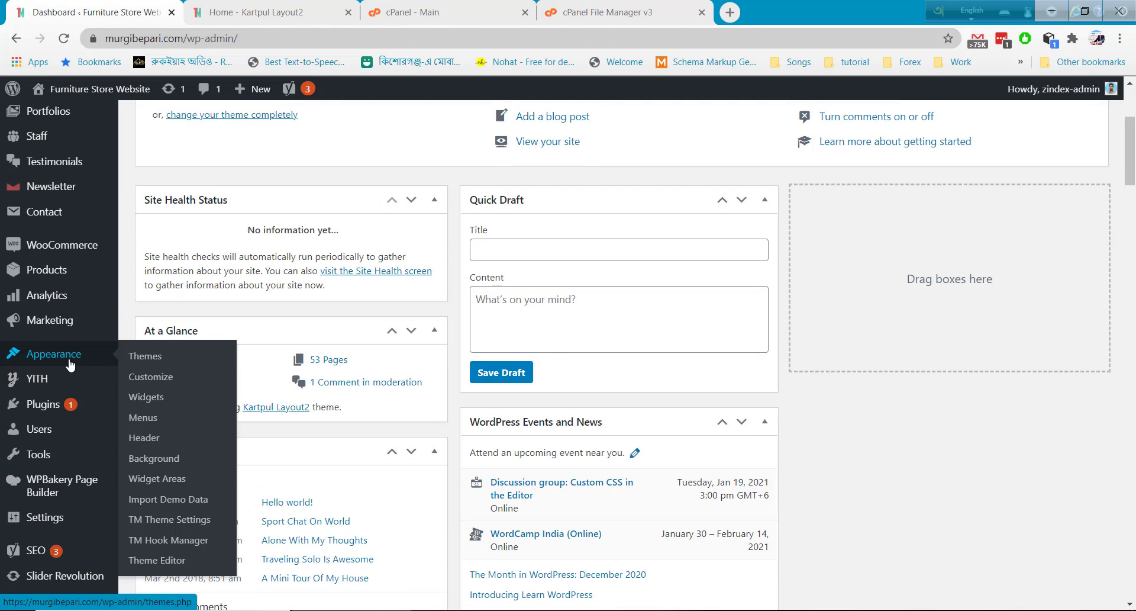
pyautogui.click(176, 519)
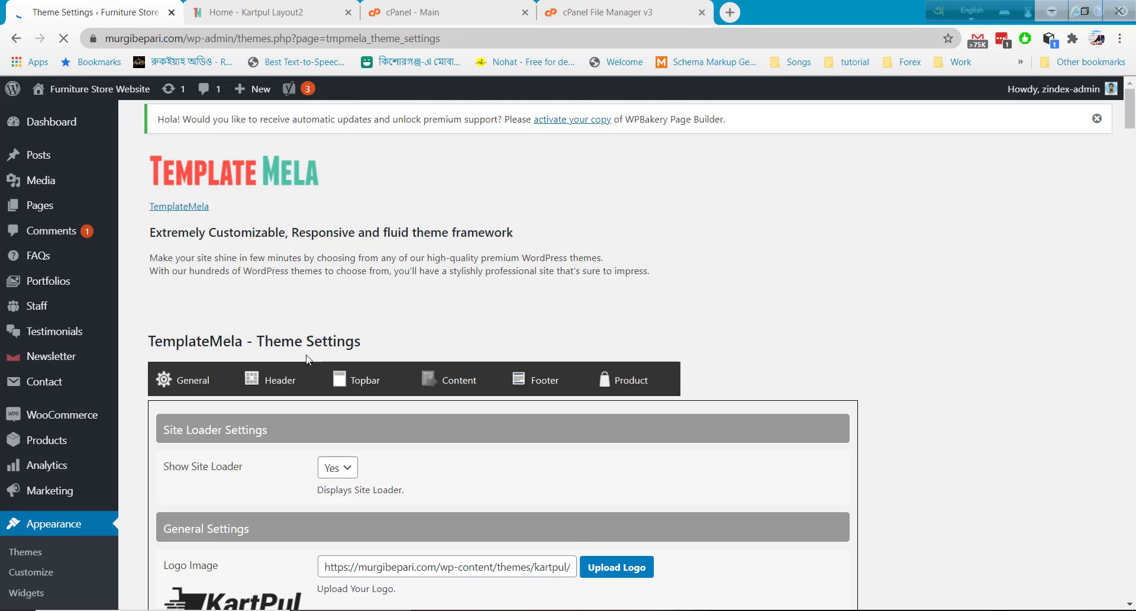
# Step: Review the General theme settings, covering site loader, logos, background, body colors, fonts and button colors, and open the body background color picker
pyautogui.scroll(-5, 307, 359)
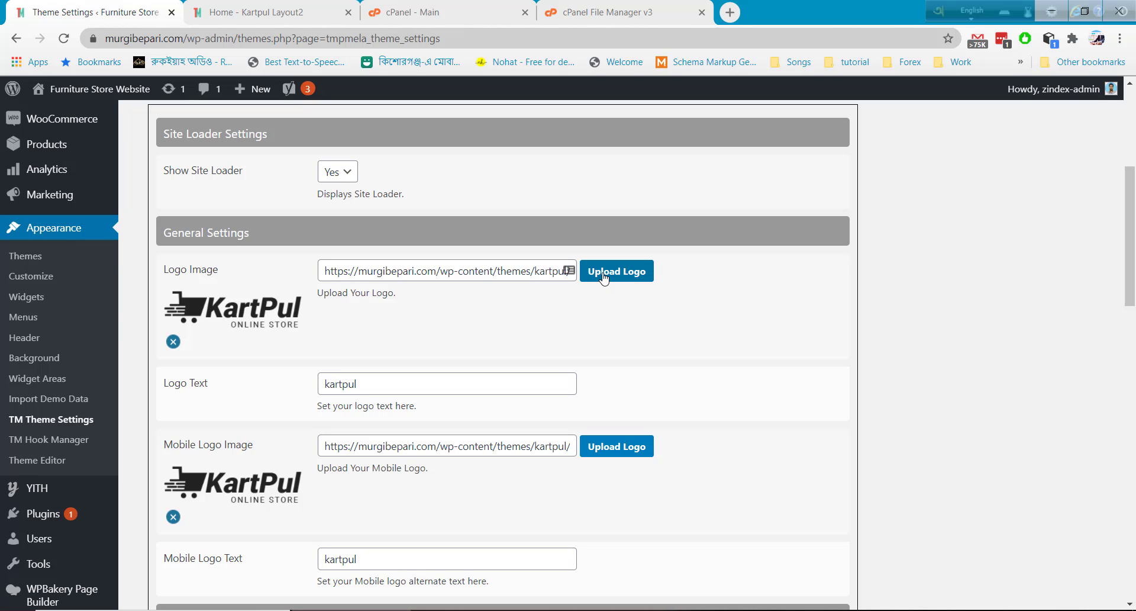
pyautogui.scroll(-4, 452, 385)
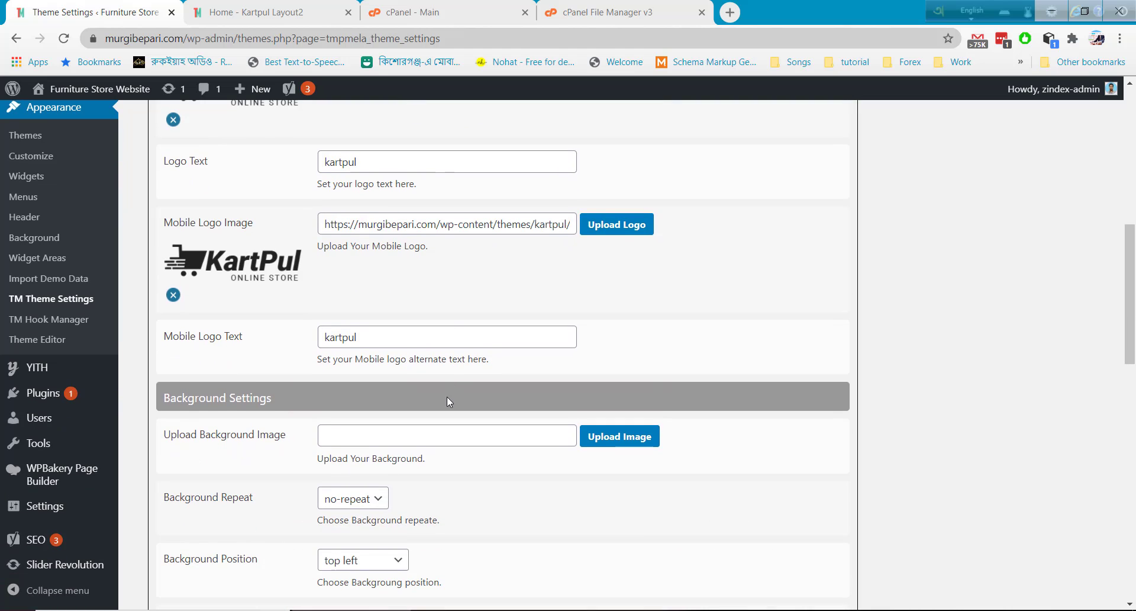
pyautogui.scroll(-3, 444, 395)
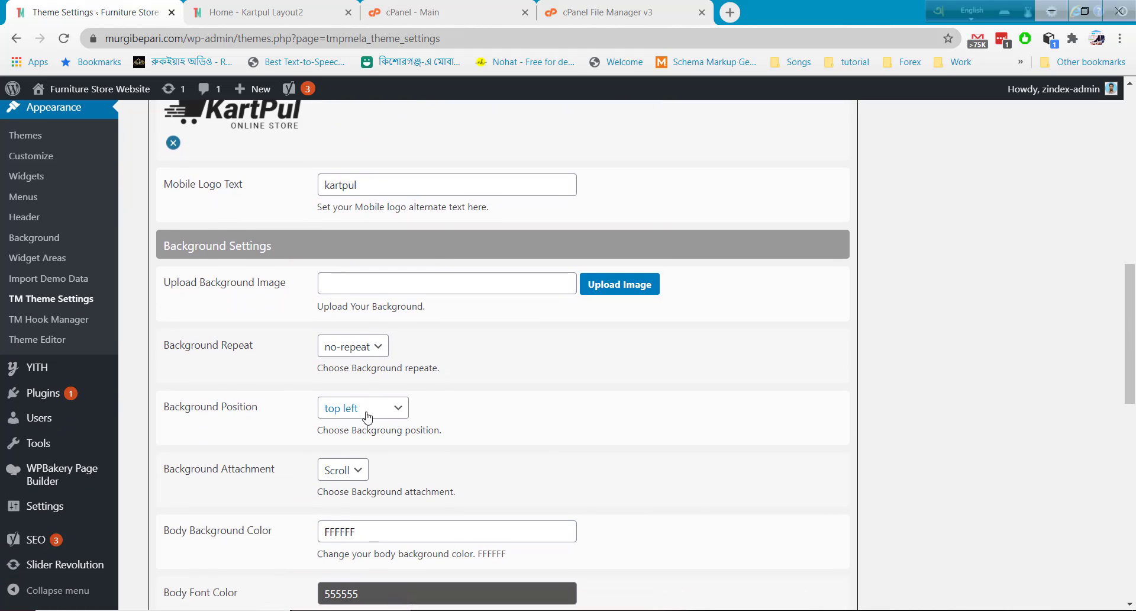
pyautogui.scroll(-2, 367, 414)
pyautogui.scroll(-2, 373, 361)
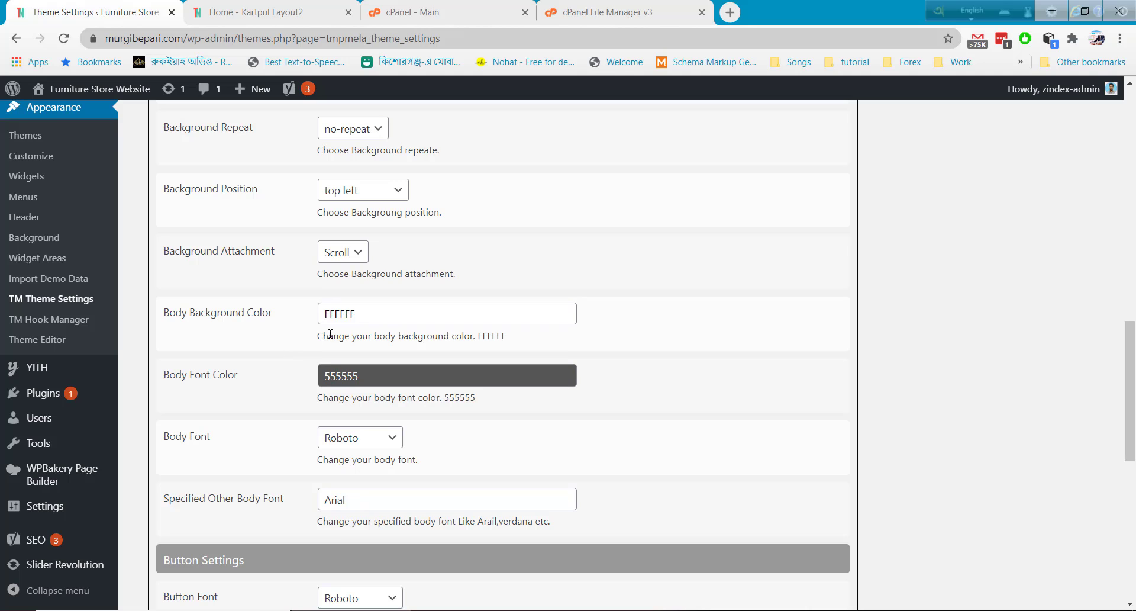
pyautogui.click(406, 312)
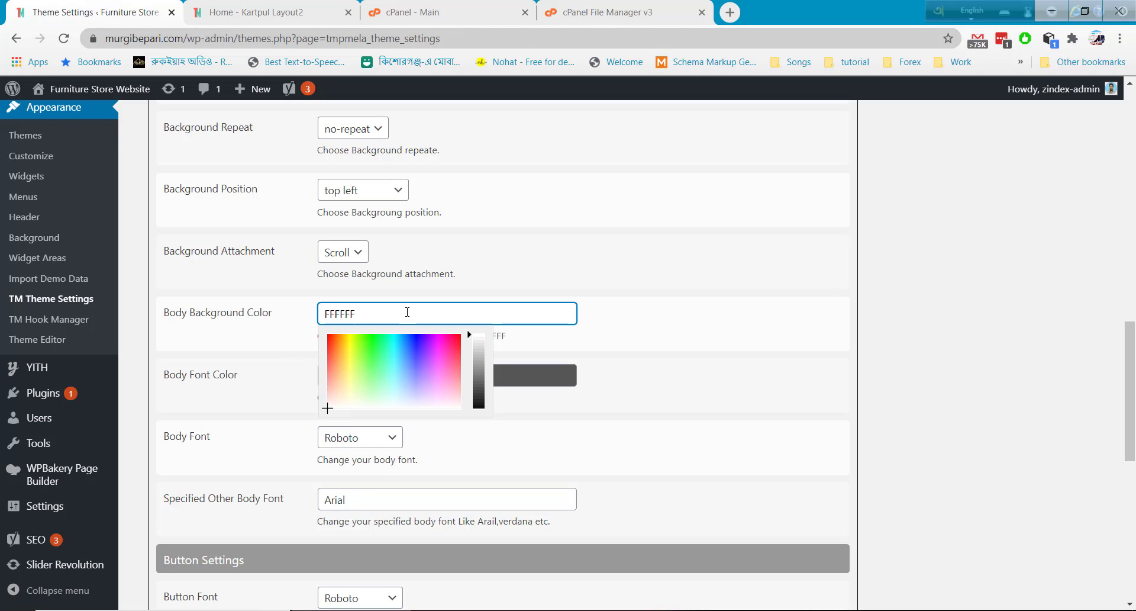
pyautogui.scroll(-4, 433, 393)
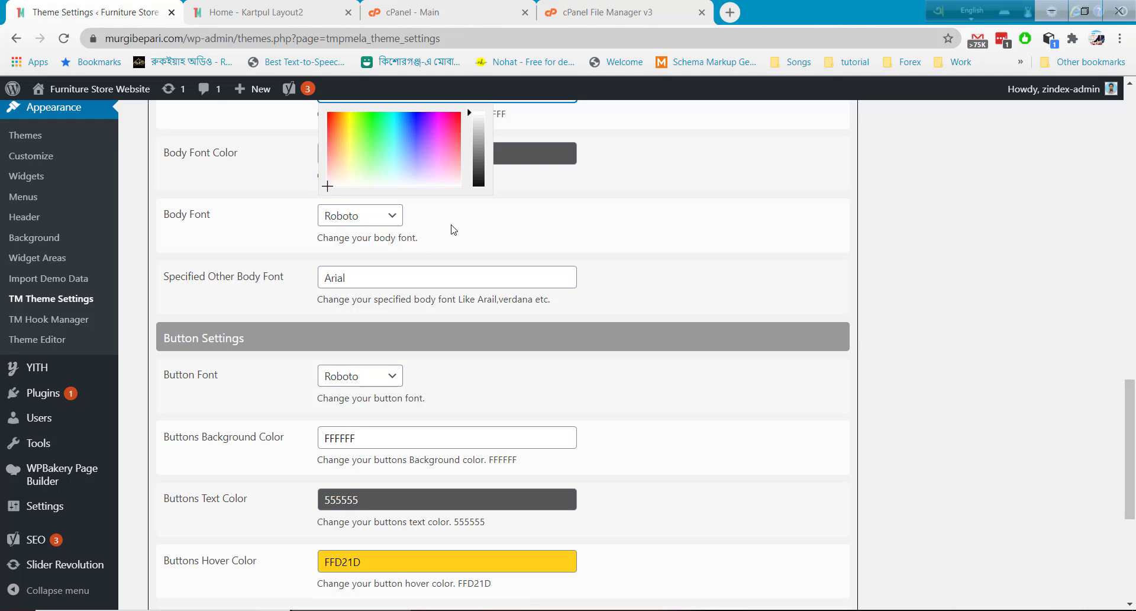
pyautogui.scroll(-5, 455, 228)
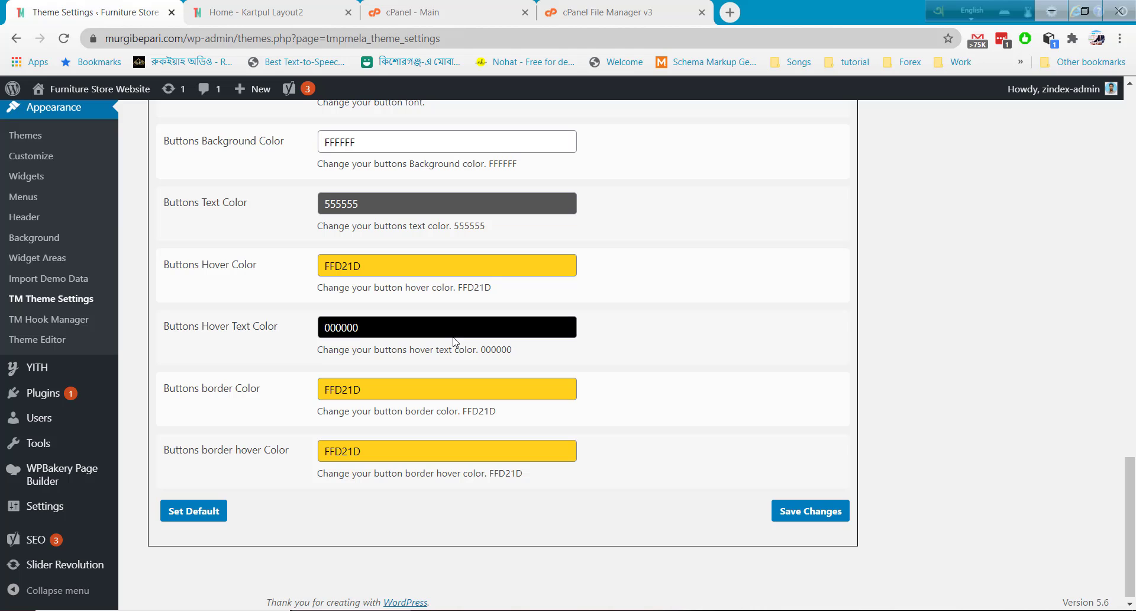
pyautogui.scroll(-1, 454, 339)
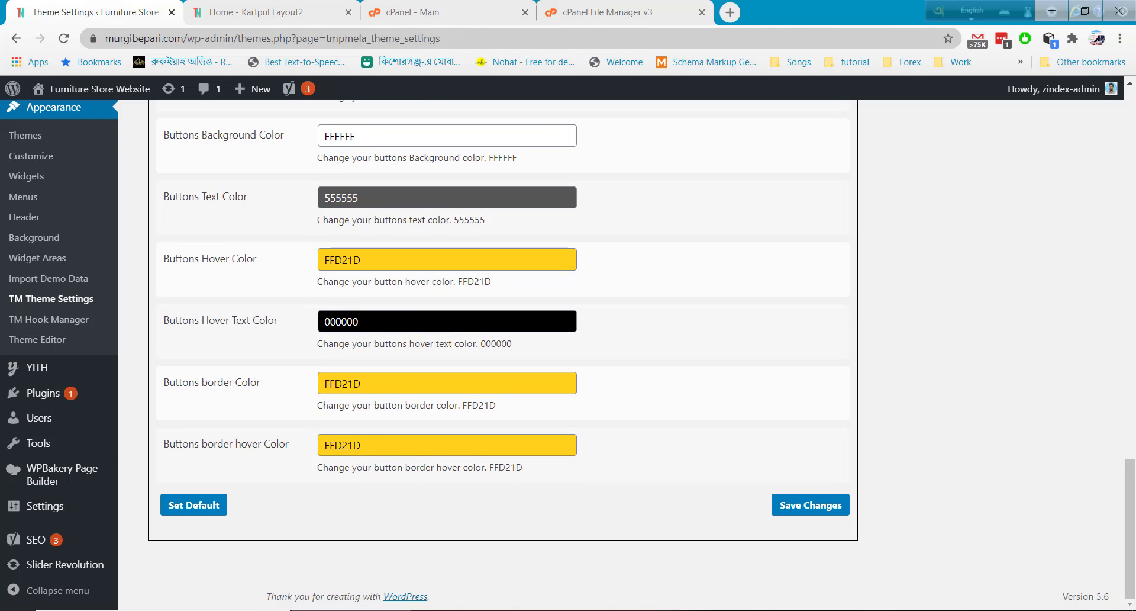
pyautogui.scroll(9, 454, 337)
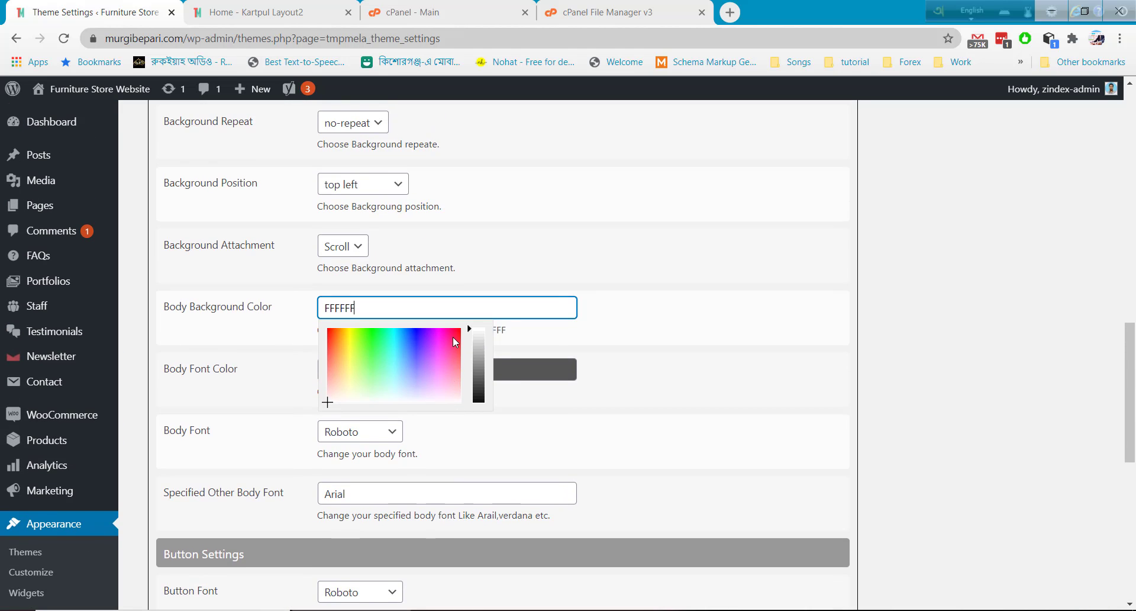
pyautogui.scroll(8, 453, 337)
pyautogui.scroll(4, 452, 337)
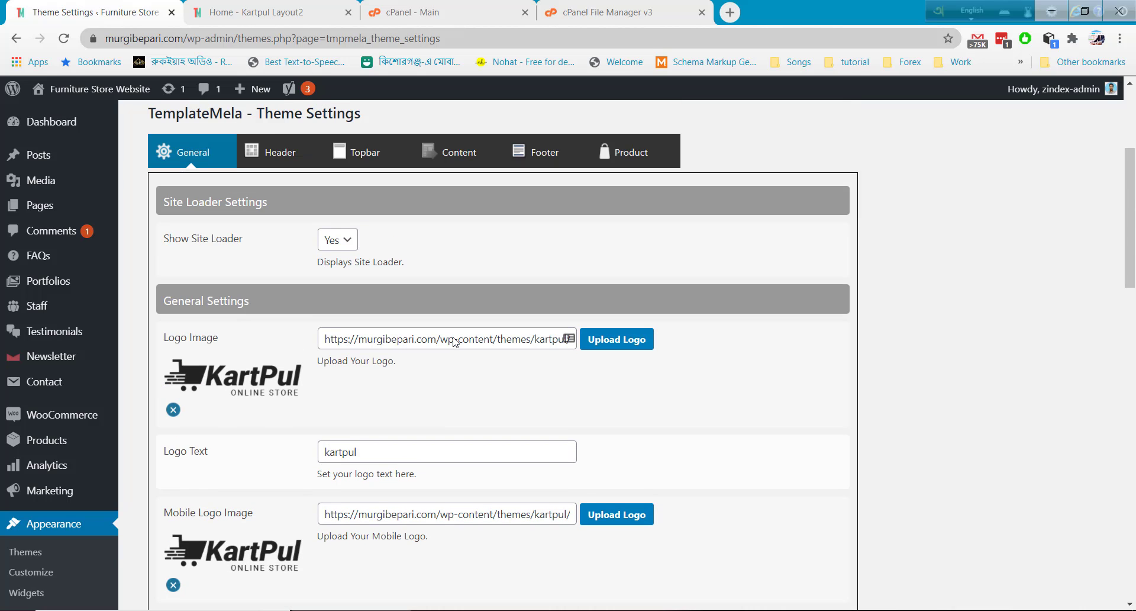
# Step: Review the Header theme settings, including the header background options and the navigation menu colors
pyautogui.click(293, 161)
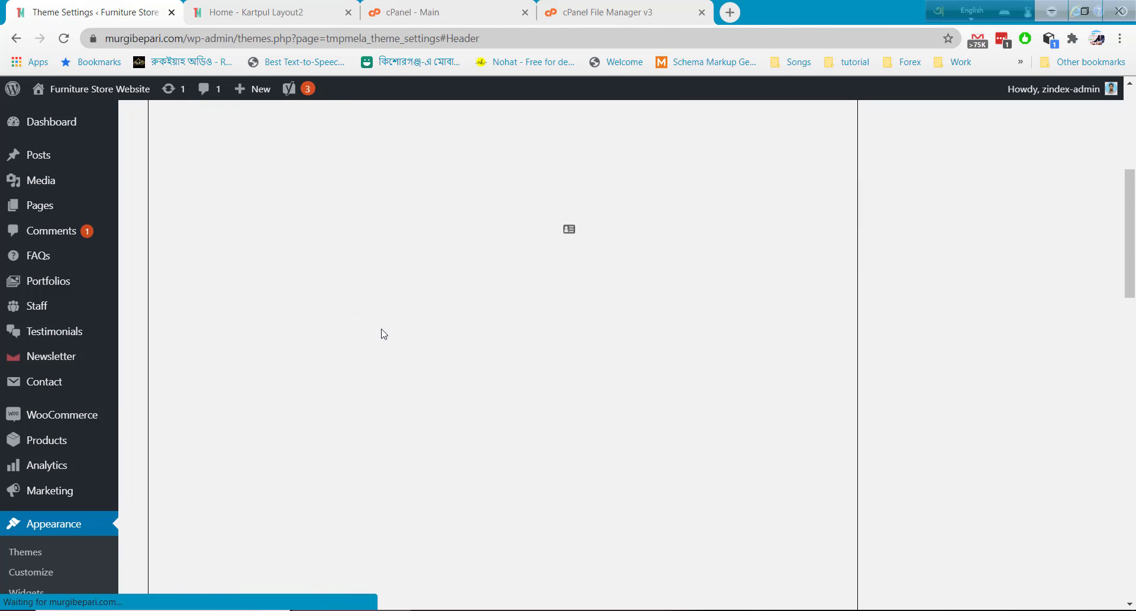
pyautogui.scroll(3, 385, 335)
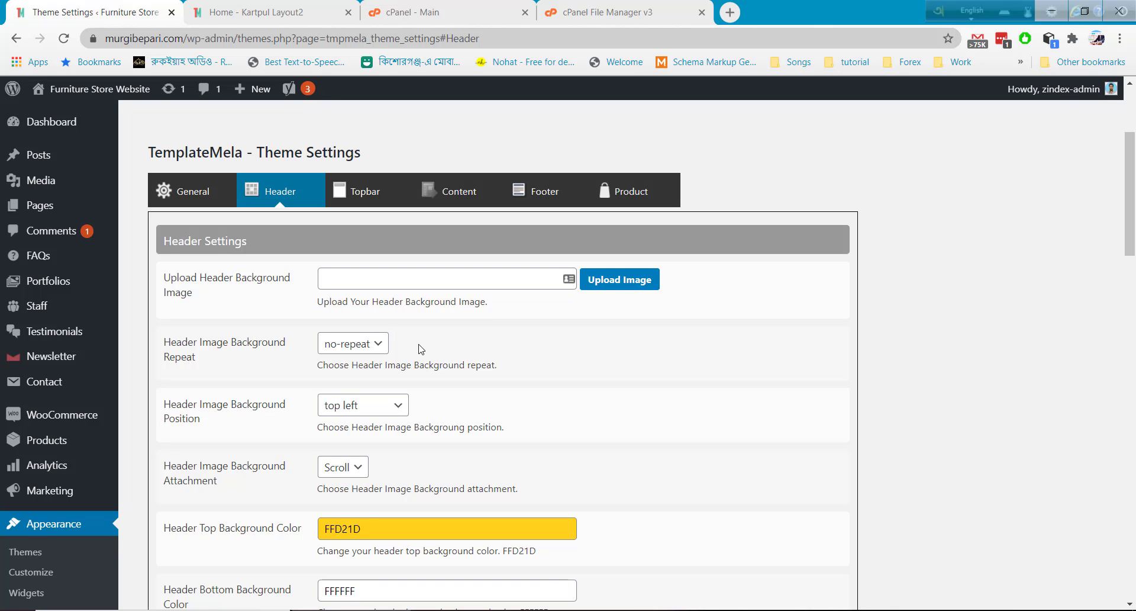
pyautogui.scroll(-1, 421, 349)
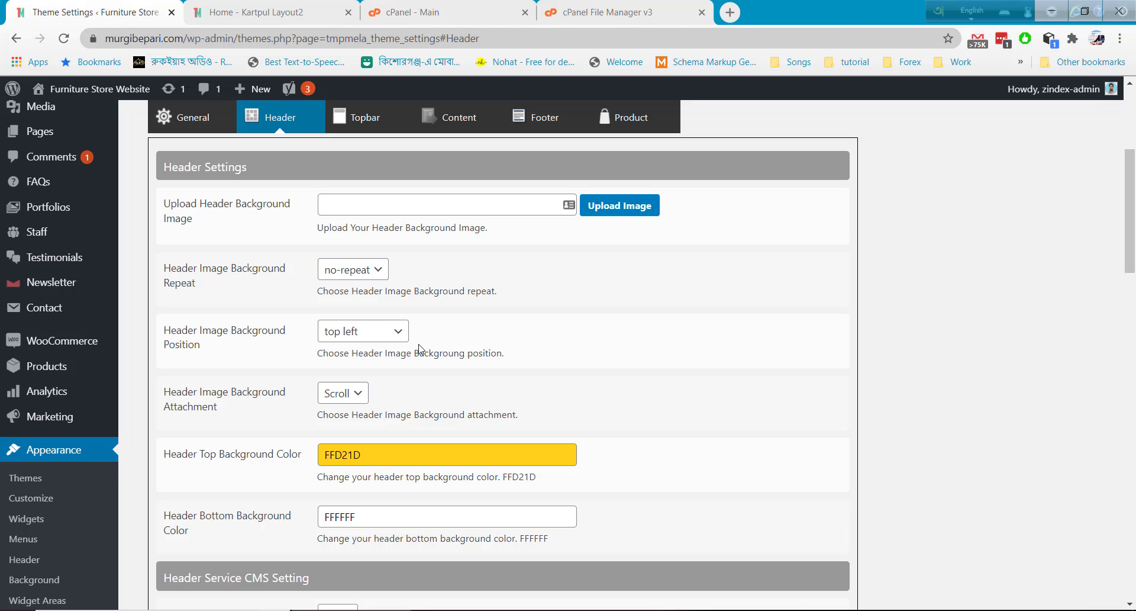
pyautogui.scroll(-4, 419, 348)
pyautogui.scroll(-15, 422, 348)
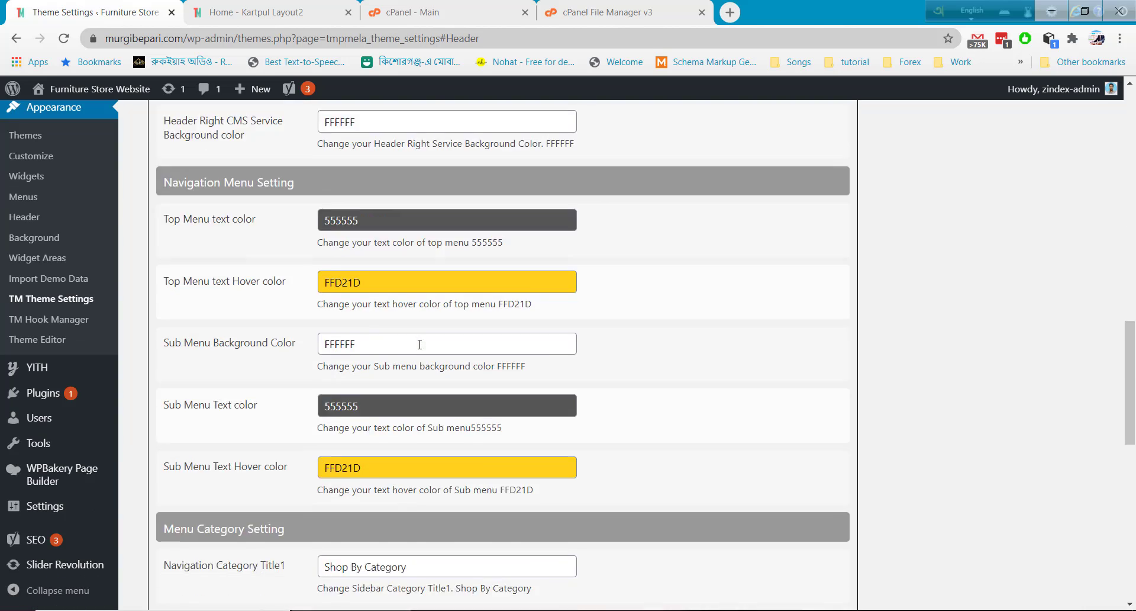
pyautogui.scroll(15, 419, 348)
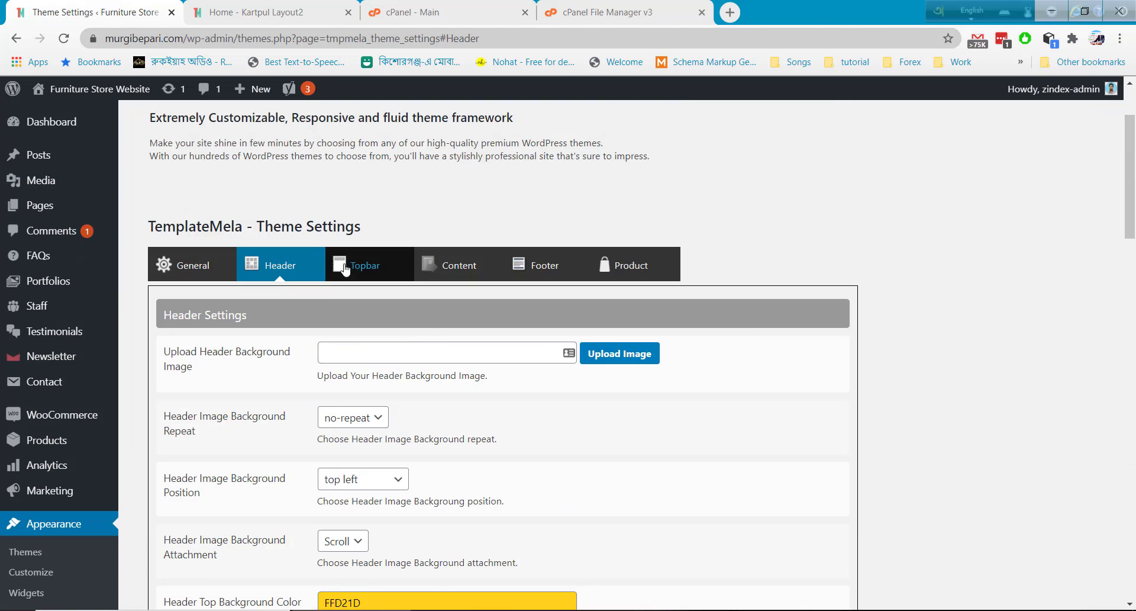
# Step: Examine the Topbar theme settings for visibility, background color, opacity, text and link colors
pyautogui.click(369, 264)
pyautogui.scroll(5, 434, 314)
pyautogui.scroll(-2, 435, 313)
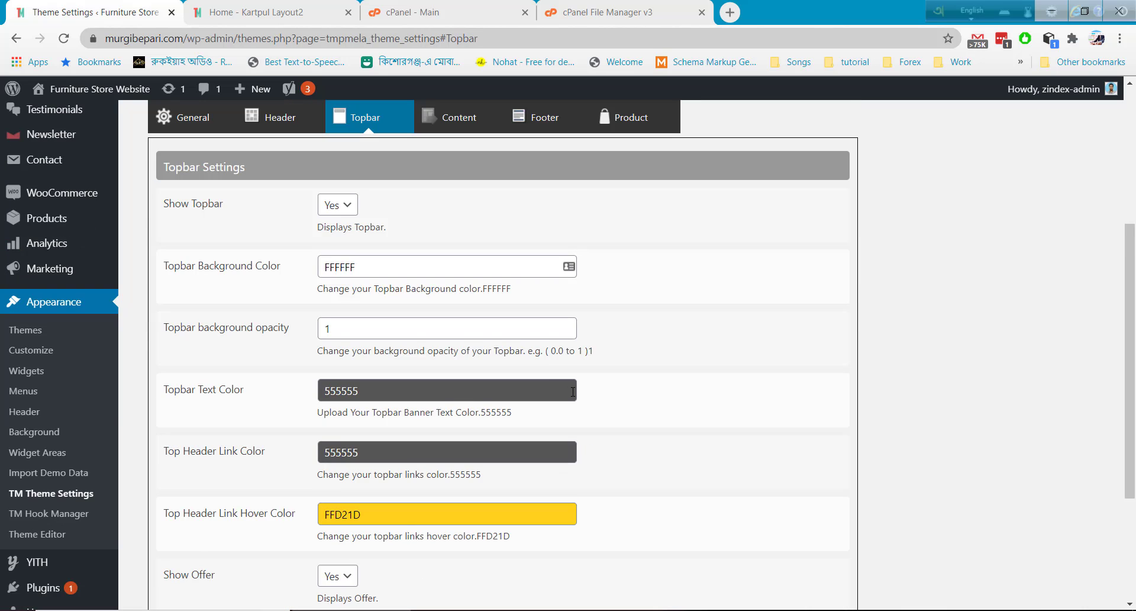
pyautogui.scroll(1, 450, 219)
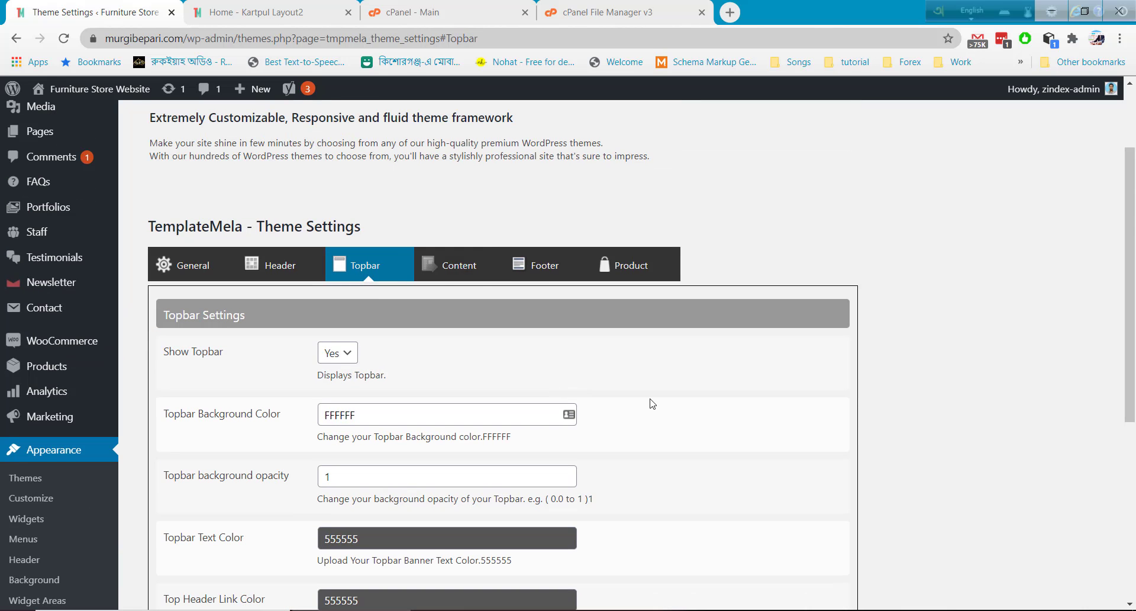
# Step: Look through the Content theme settings for the heading fonts and colors
pyautogui.click(453, 264)
pyautogui.scroll(-3, 565, 338)
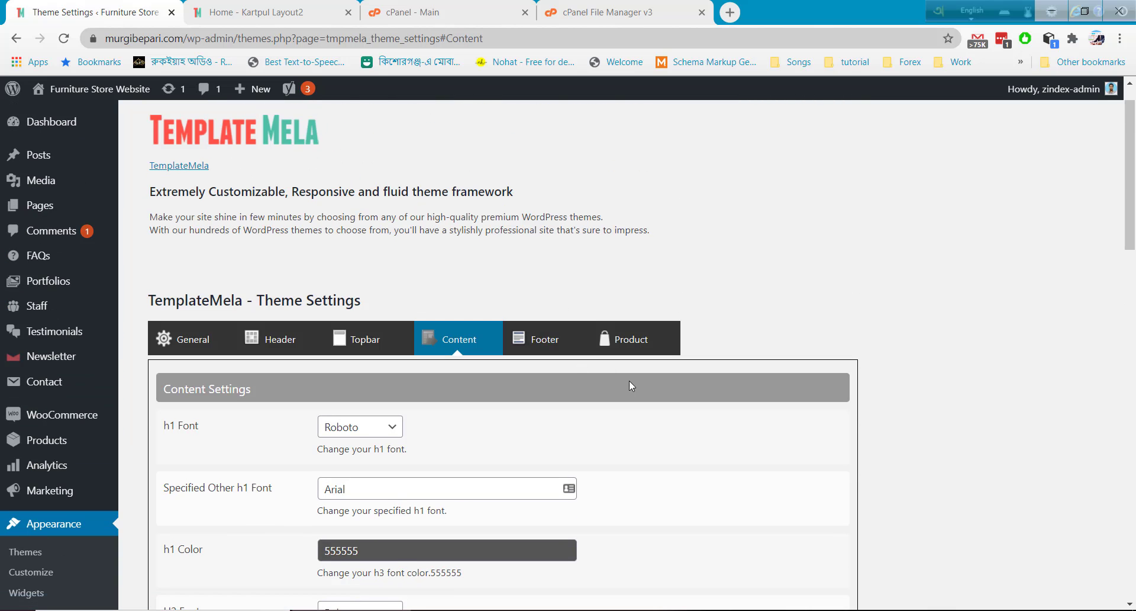
pyautogui.scroll(-15, 565, 398)
pyautogui.scroll(-5, 565, 398)
pyautogui.scroll(15, 565, 355)
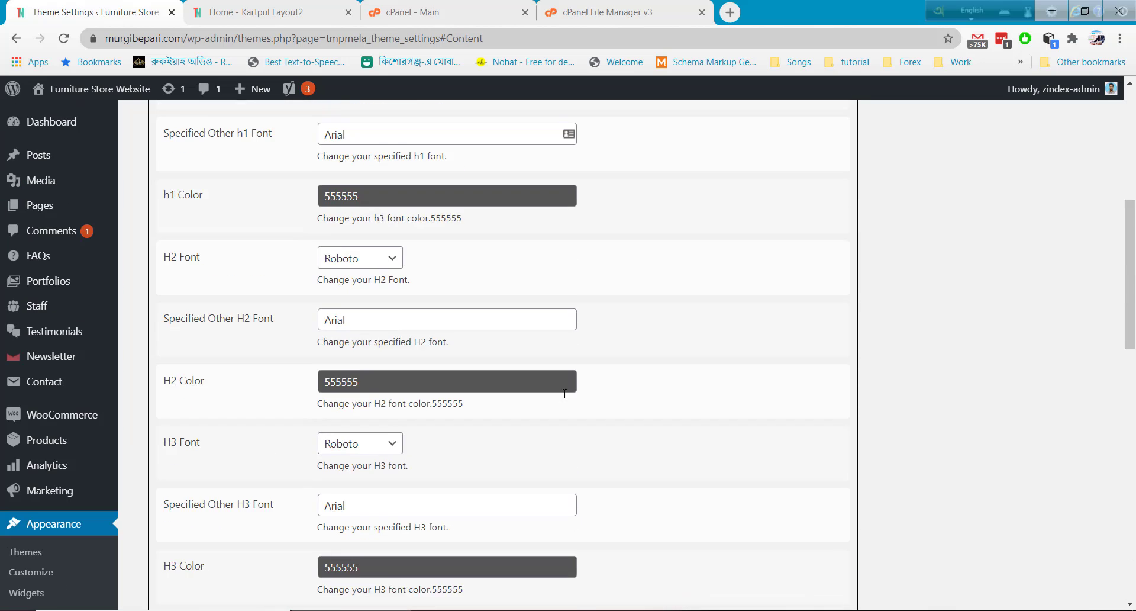
# Step: Check the Footer theme settings, and look over the Product settings down to the single product page sidebar options
pyautogui.click(554, 237)
pyautogui.scroll(-7, 671, 324)
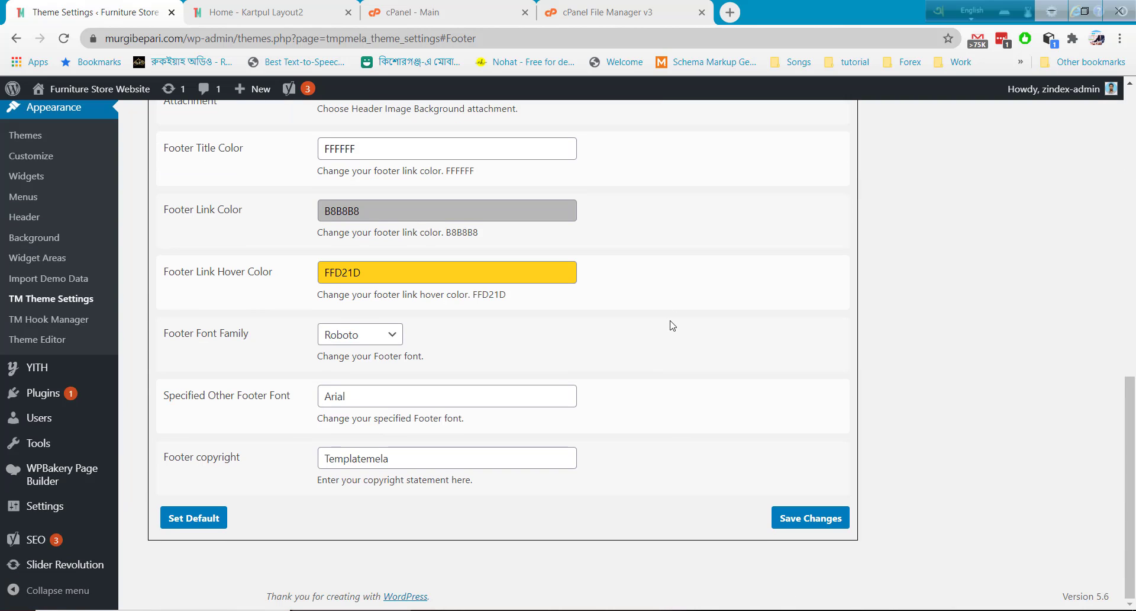
pyautogui.scroll(10, 595, 459)
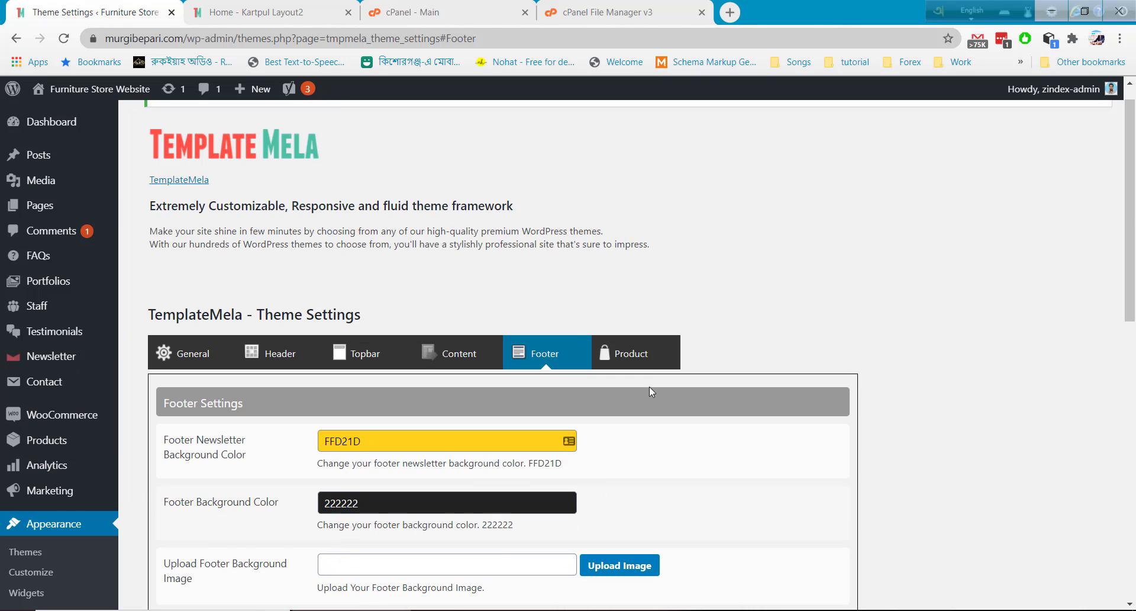
pyautogui.click(646, 355)
pyautogui.scroll(5, 605, 374)
pyautogui.scroll(-6, 605, 374)
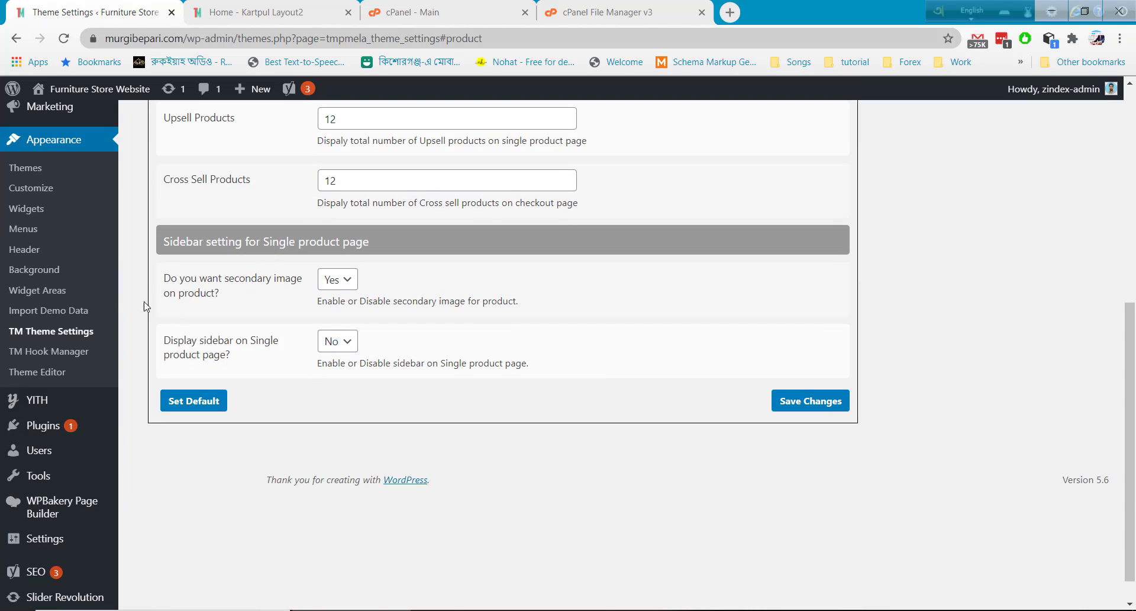
# Step: Open the theme customizer and inspect its Site Identity, Colors, Header Image and Homepage Settings sections
pyautogui.click(40, 190)
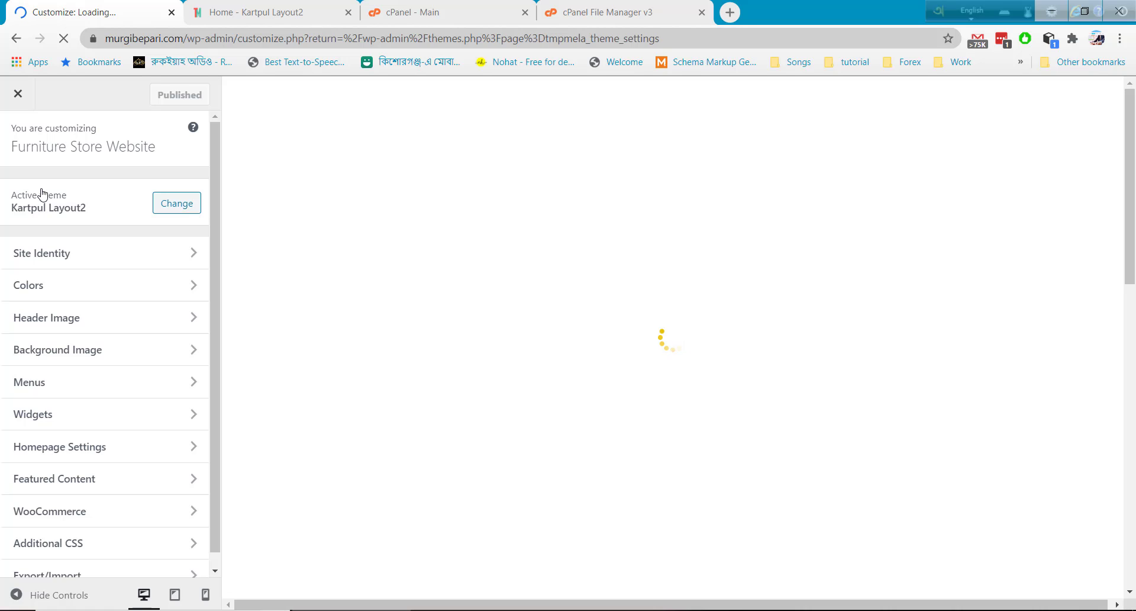
pyautogui.click(87, 262)
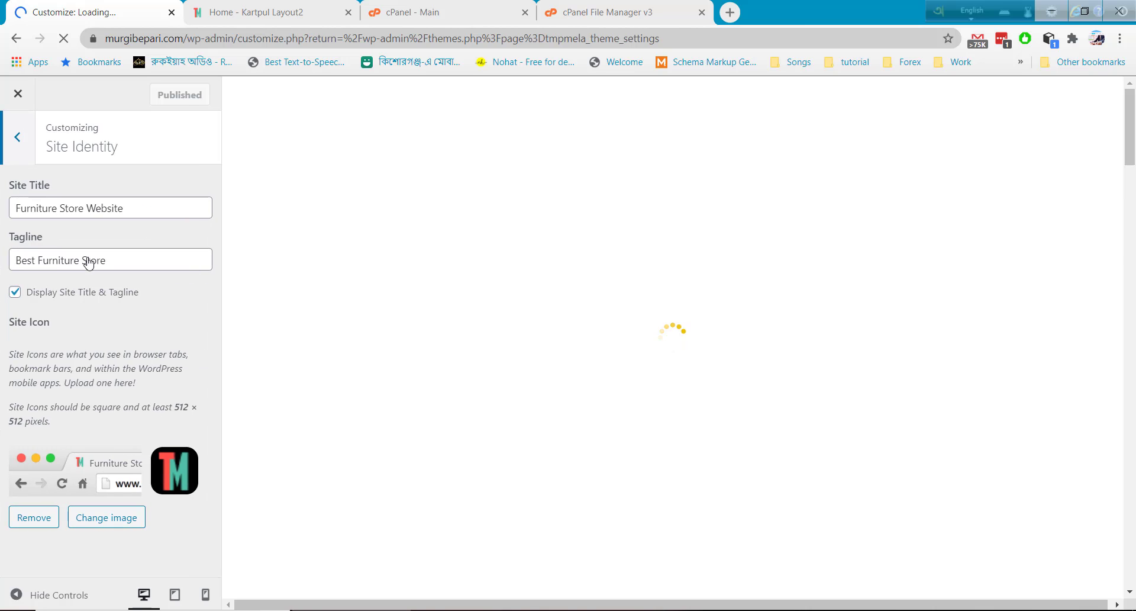
pyautogui.click(18, 138)
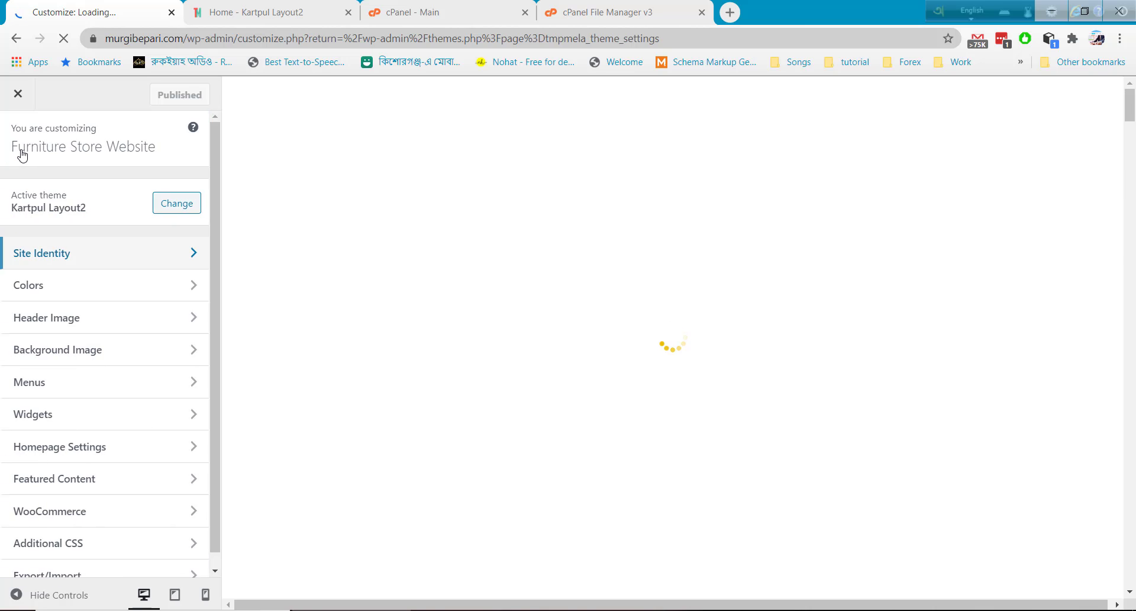
pyautogui.click(58, 289)
pyautogui.click(28, 146)
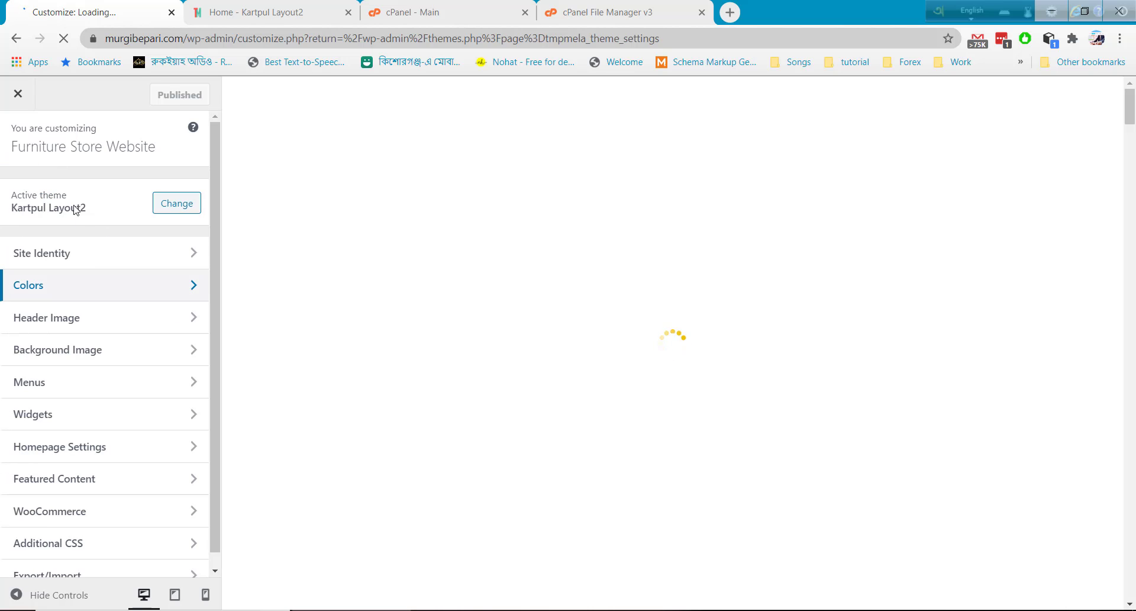
pyautogui.click(83, 329)
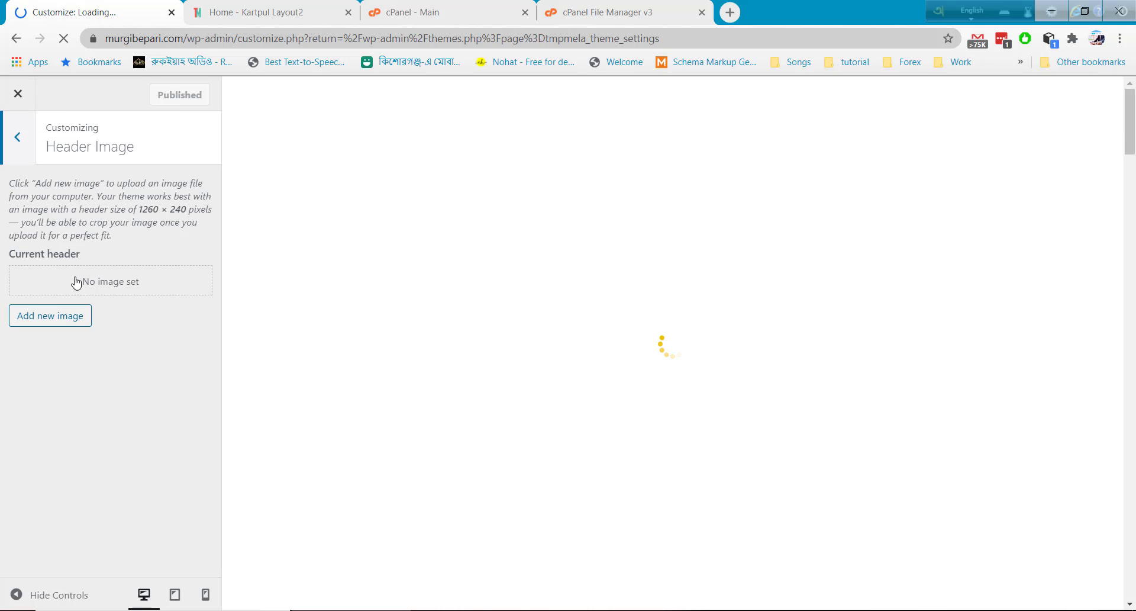
pyautogui.click(16, 137)
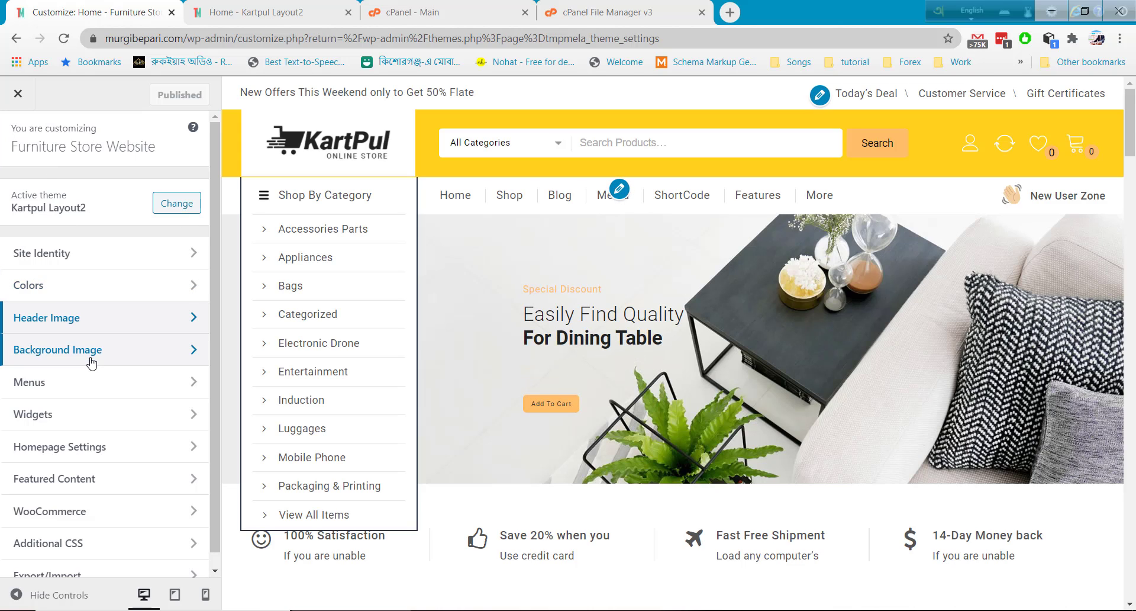
pyautogui.click(84, 446)
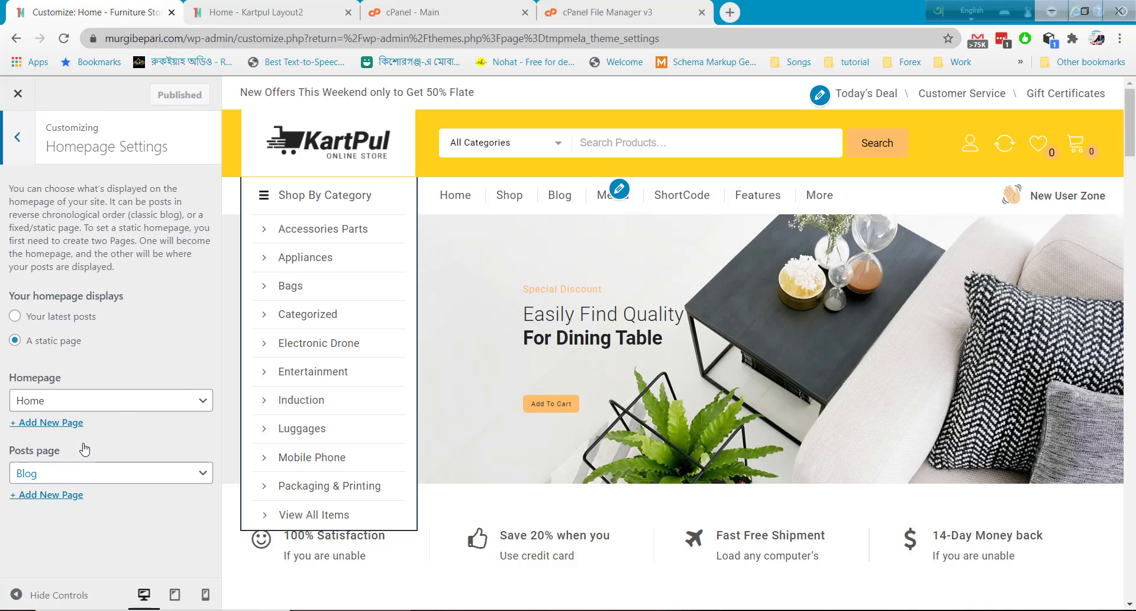
# Step: Check the Featured Content section's layout option and return to the customizer's main section list
pyautogui.click(12, 145)
pyautogui.click(71, 464)
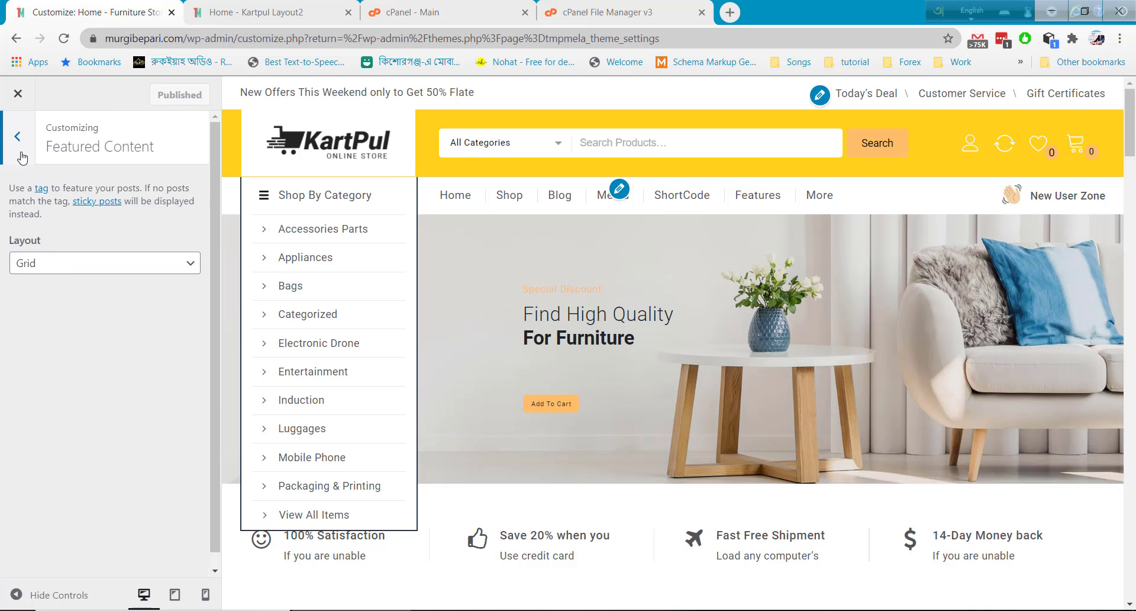
pyautogui.click(11, 145)
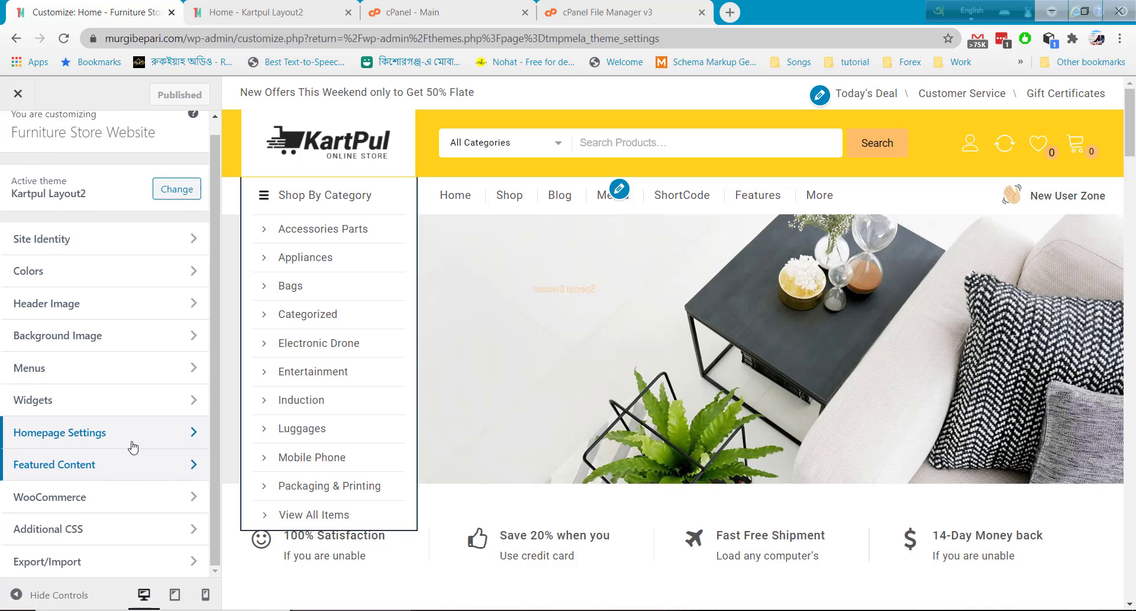
pyautogui.scroll(1, 117, 473)
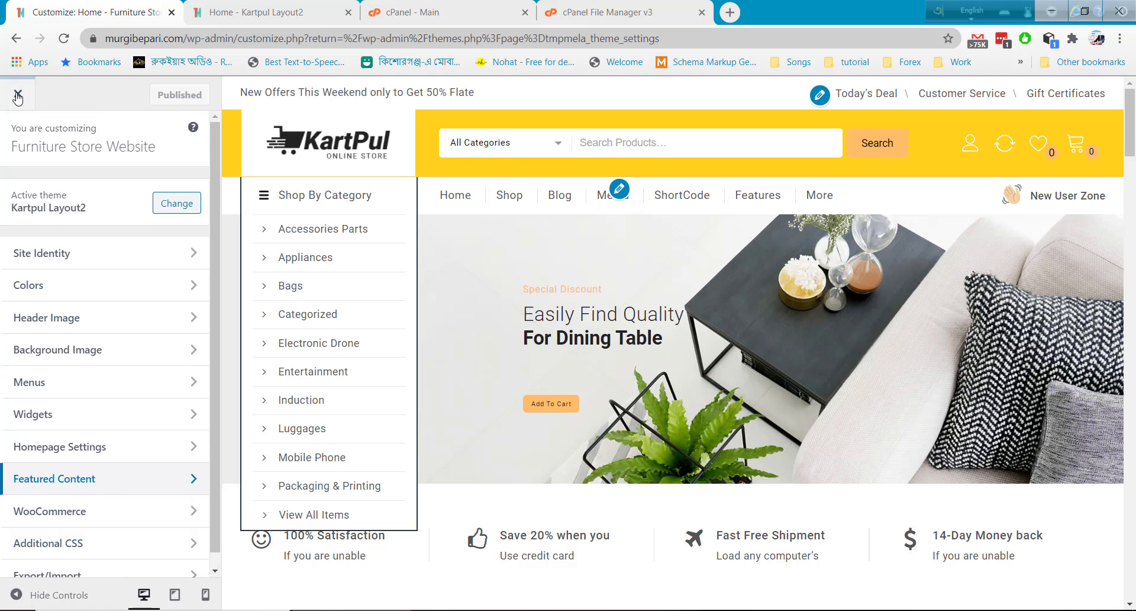
# Step: Leave the customizer for the wp-admin dashboard and open the list of all products
pyautogui.moveTo(240, 39); pyautogui.dragTo(680, 39)
pyautogui.press('BackSpace')
pyautogui.press('Return')
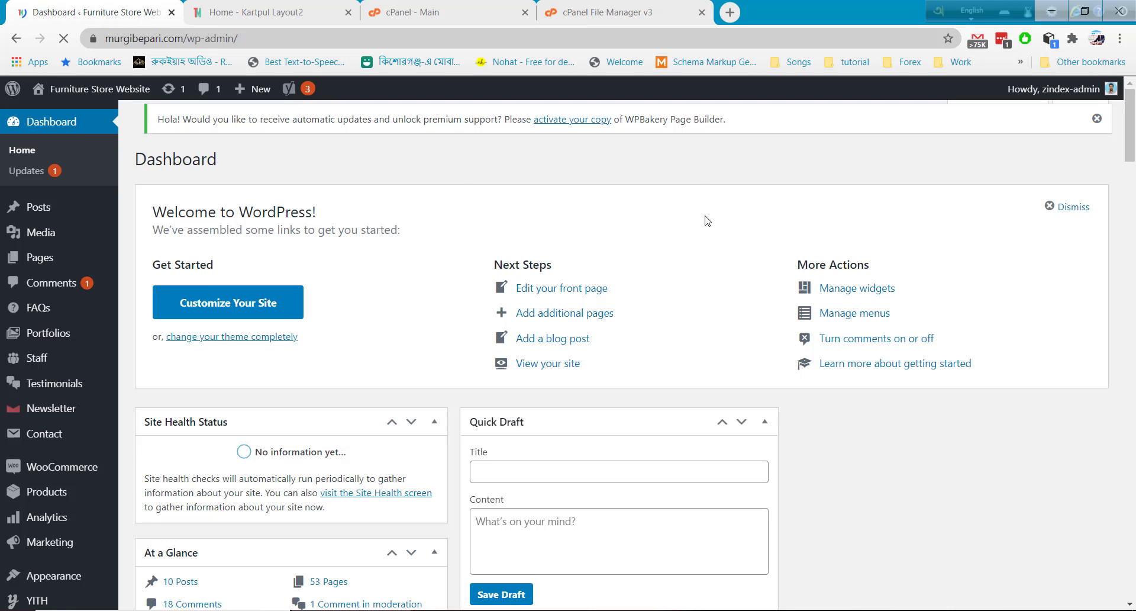
pyautogui.scroll(-3, 189, 352)
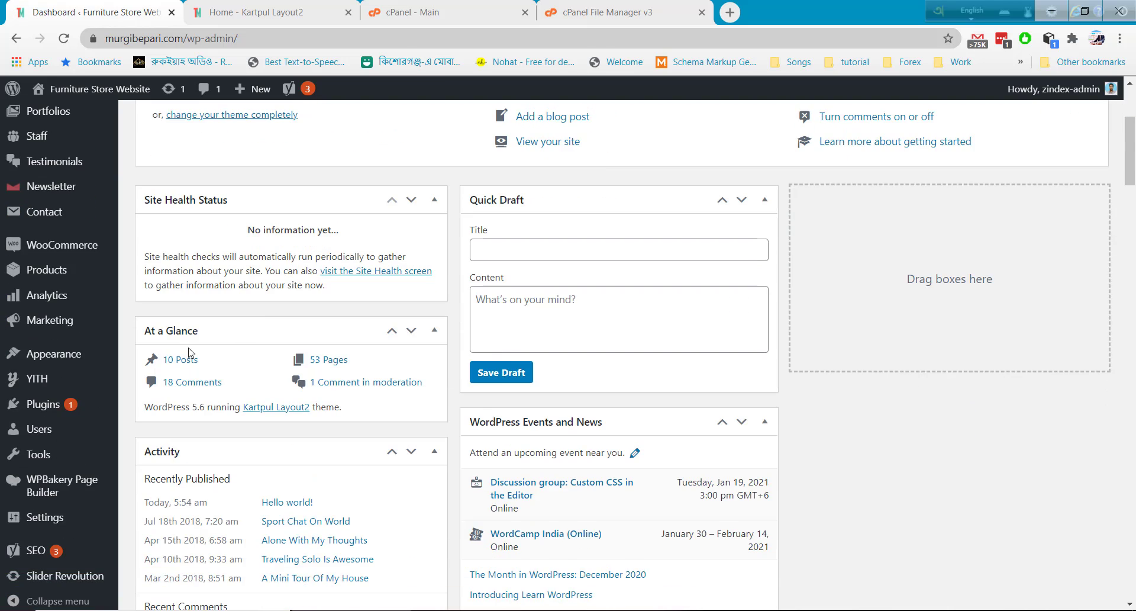
pyautogui.moveTo(57, 281)
pyautogui.click(177, 278)
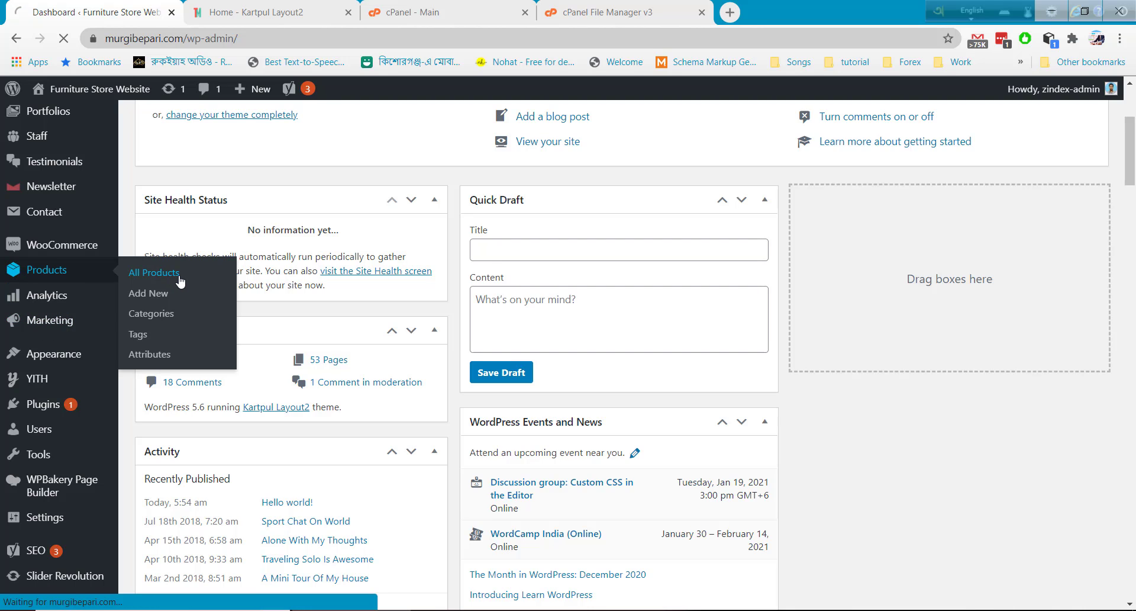
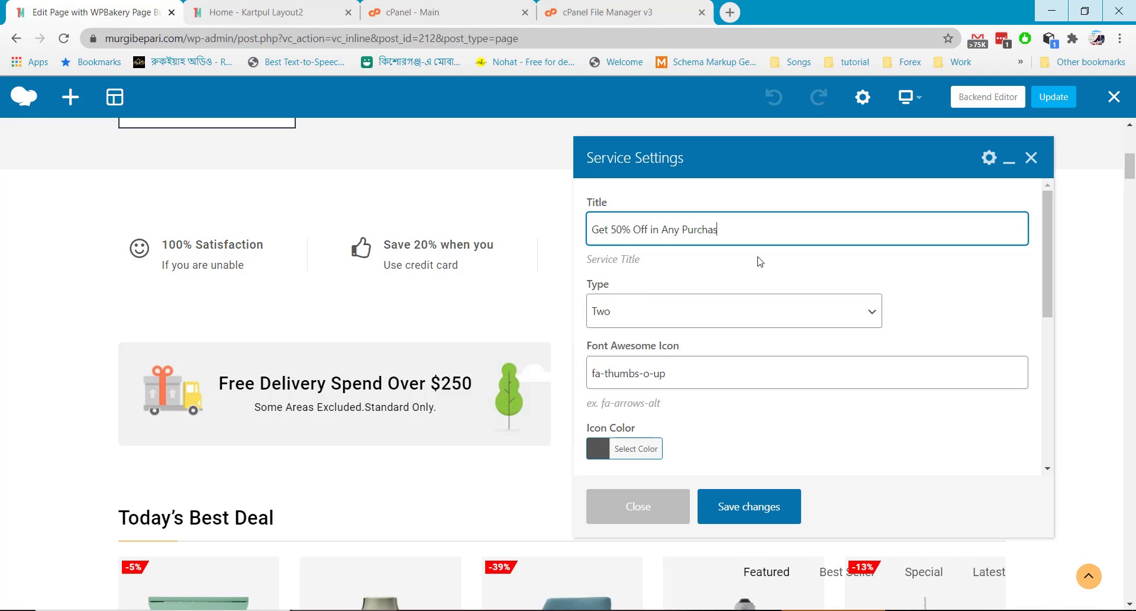
# Step: Finish the second service block's title as "Get 50% Off in Any Purchase", set its content to "Use credit card now", and save it
pyautogui.scroll(-3, 728, 307)
pyautogui.scroll(-1, 725, 305)
pyautogui.click(680, 348)
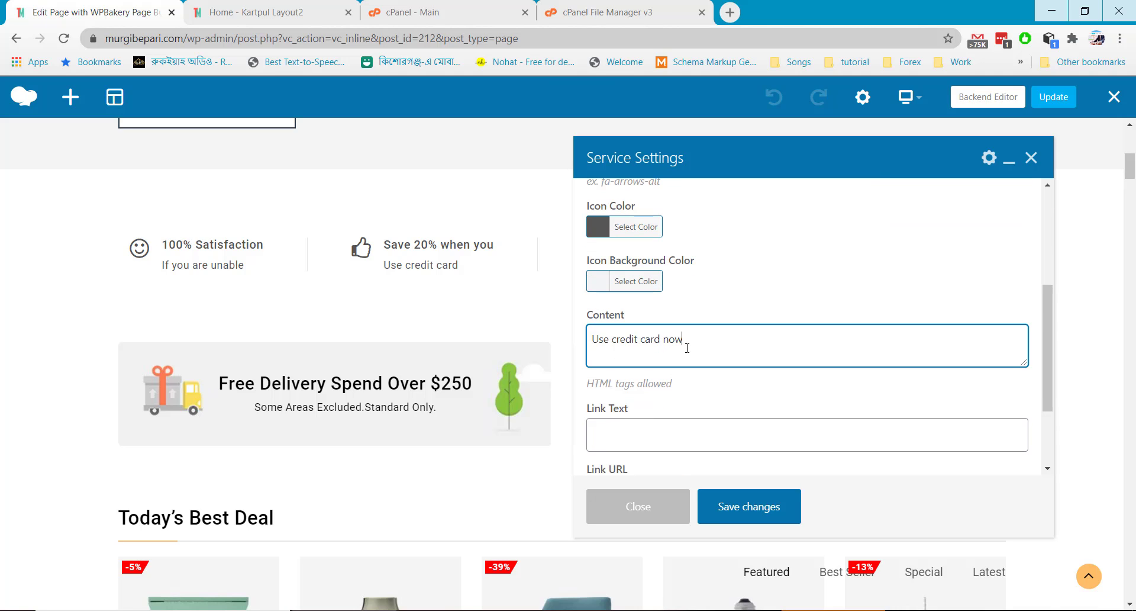
pyautogui.scroll(-2, 687, 348)
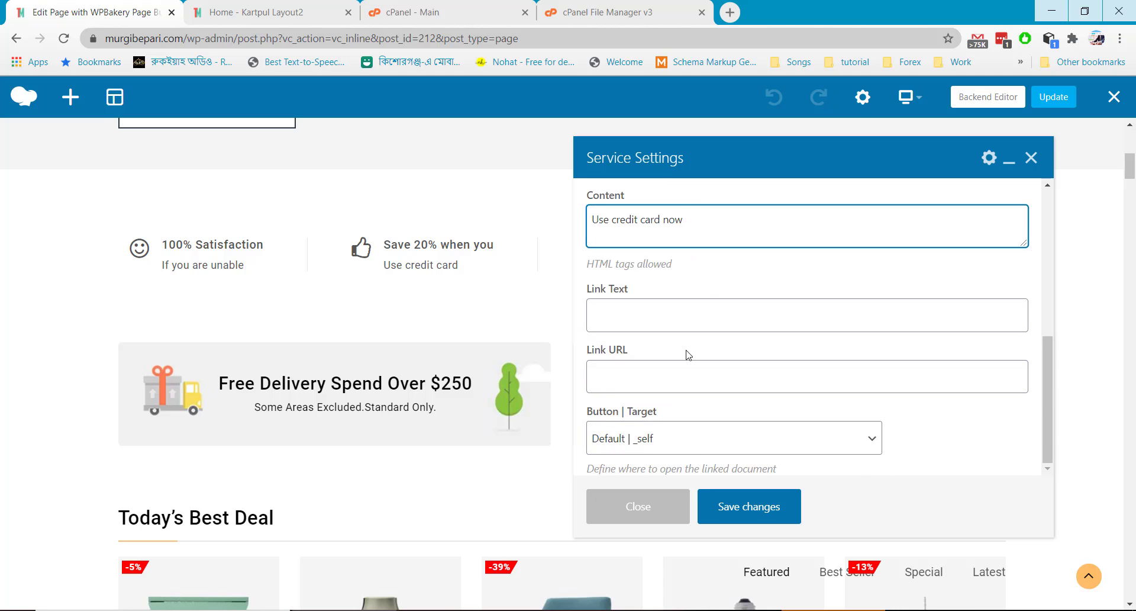
pyautogui.click(706, 293)
pyautogui.scroll(5, 808, 343)
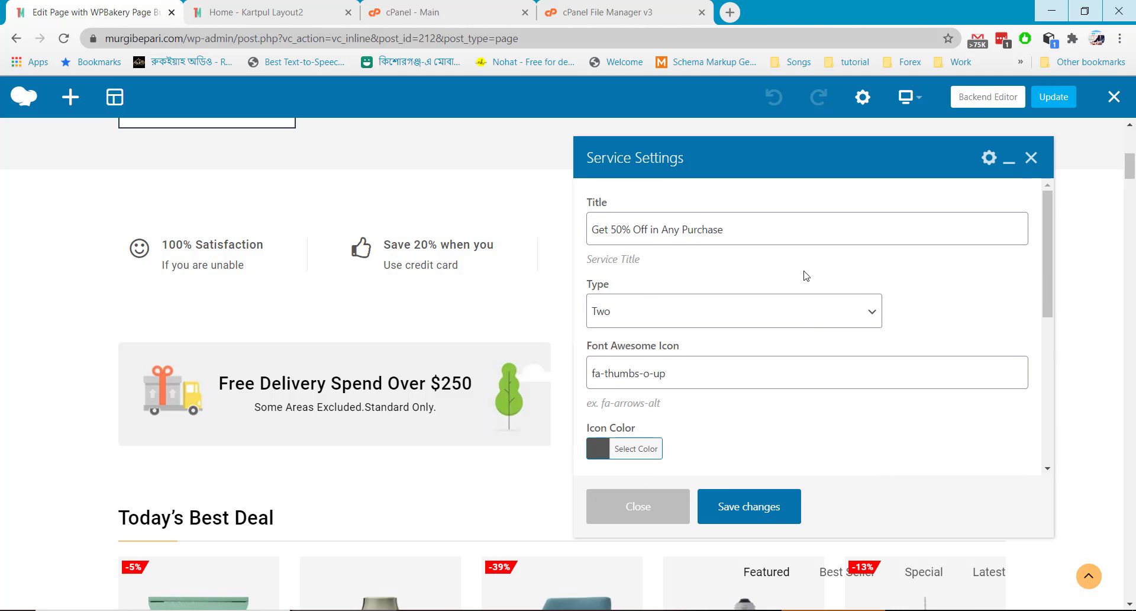
pyautogui.scroll(-5, 806, 274)
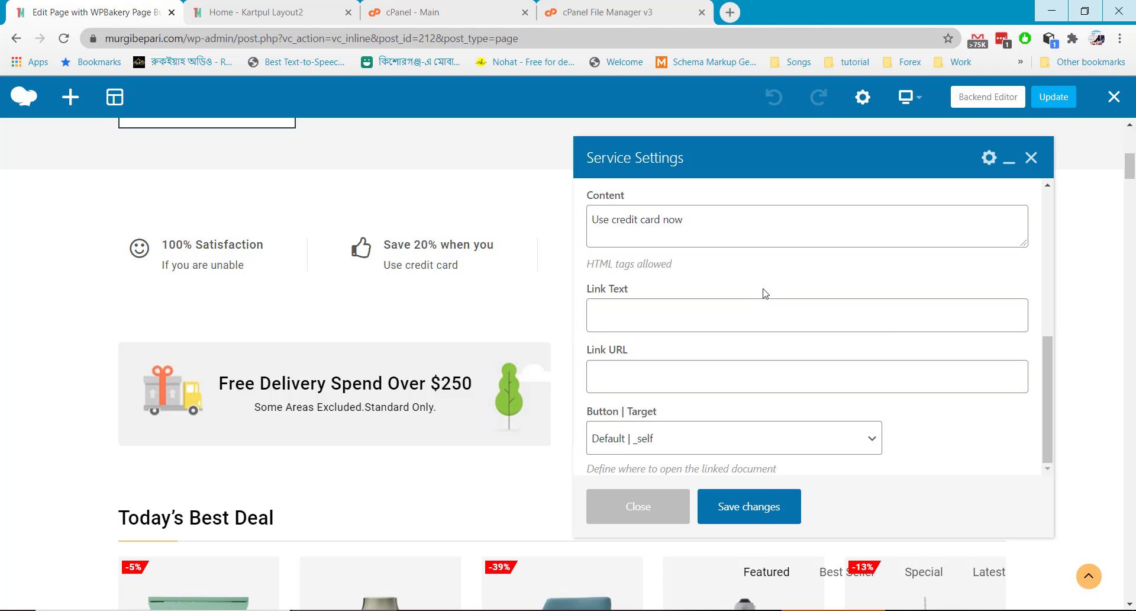
pyautogui.click(751, 507)
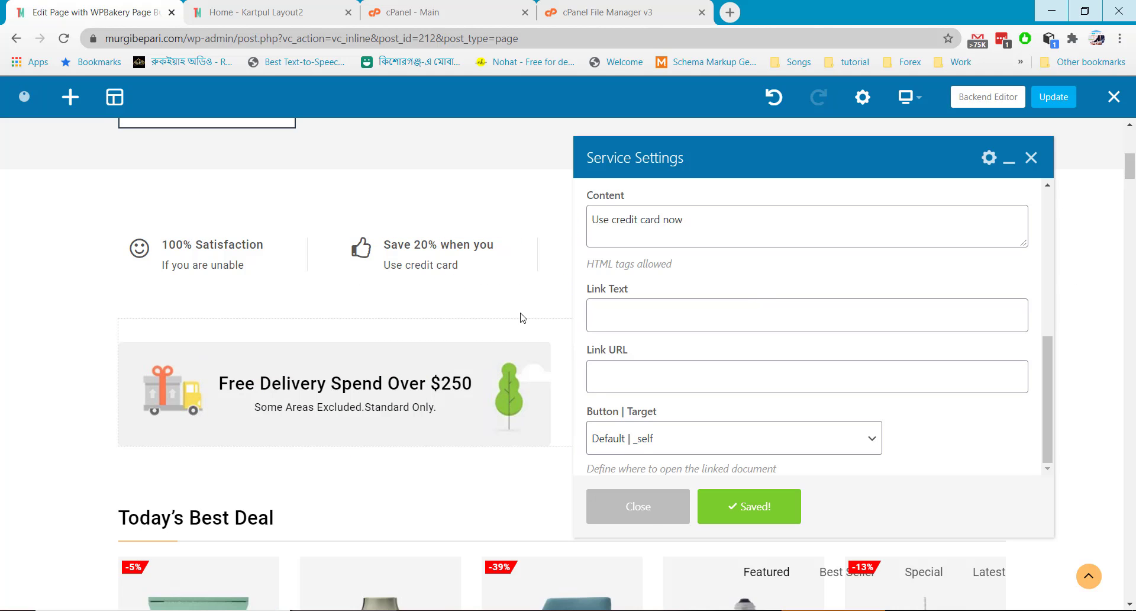
pyautogui.click(642, 510)
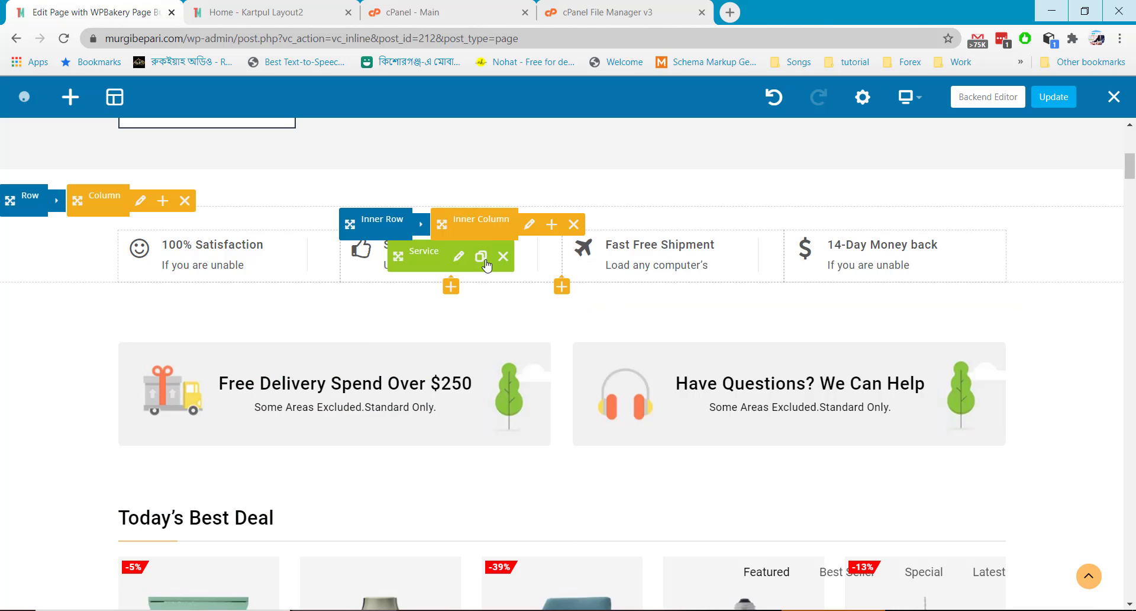
pyautogui.click(459, 257)
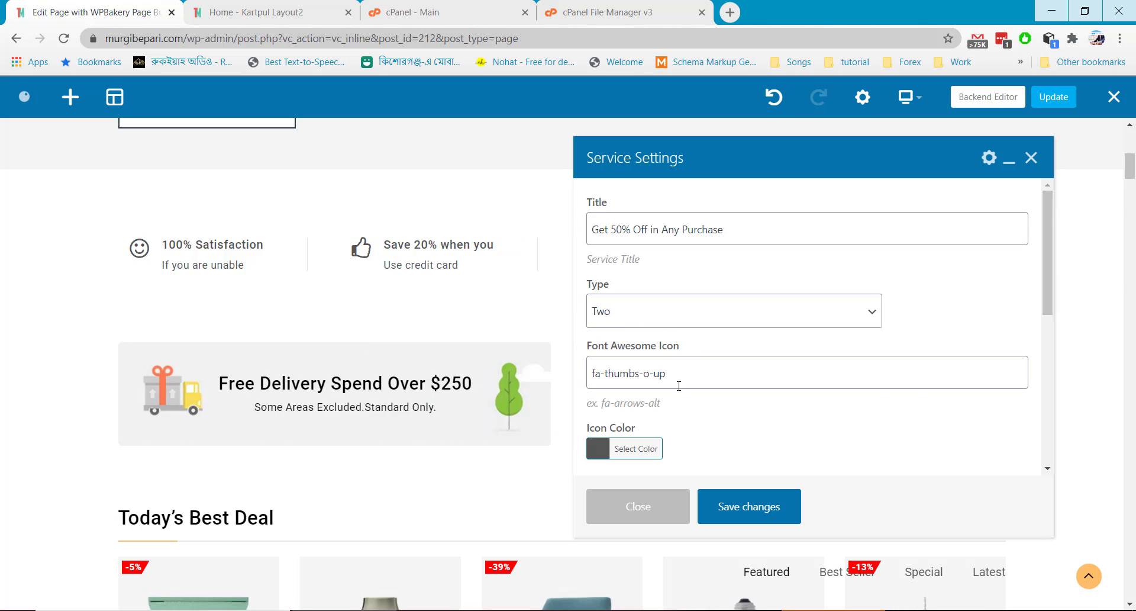
pyautogui.click(658, 507)
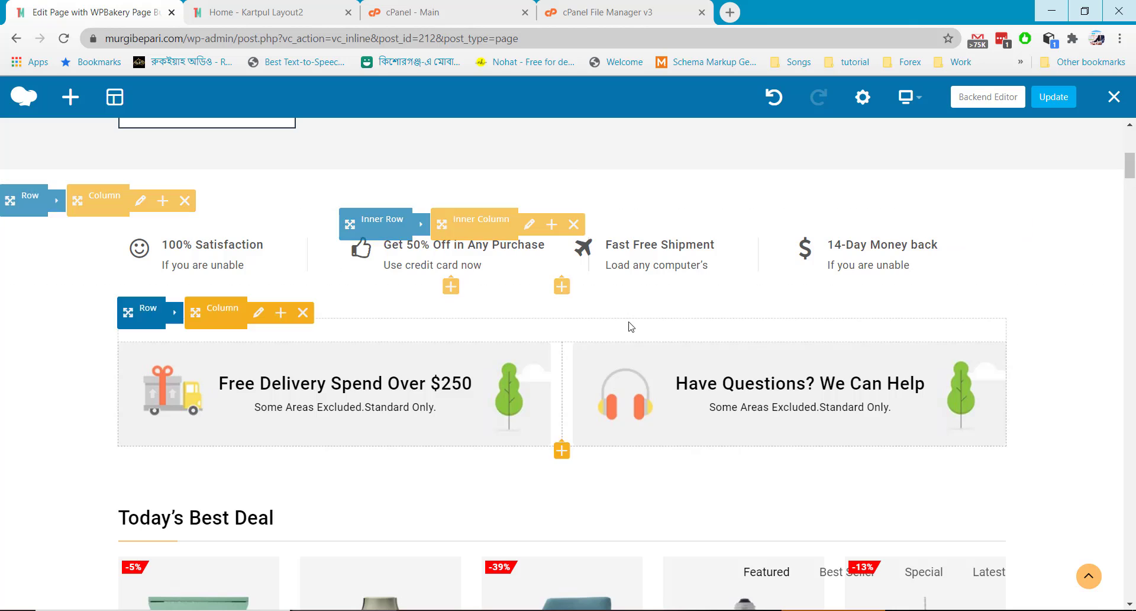
pyautogui.click(373, 395)
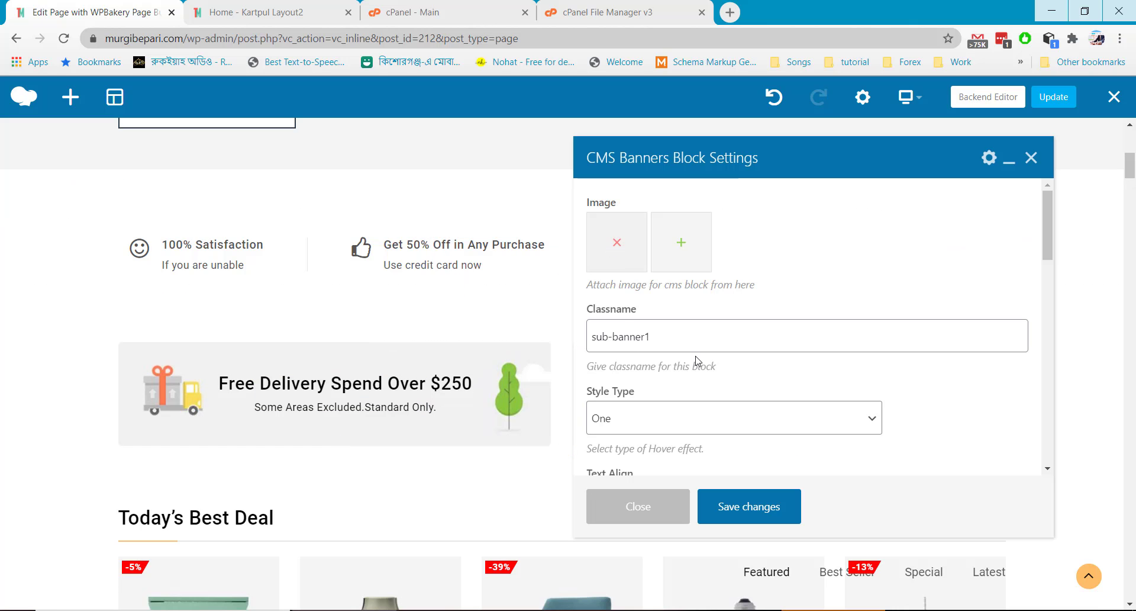
pyautogui.scroll(-1, 698, 361)
pyautogui.scroll(-5, 688, 304)
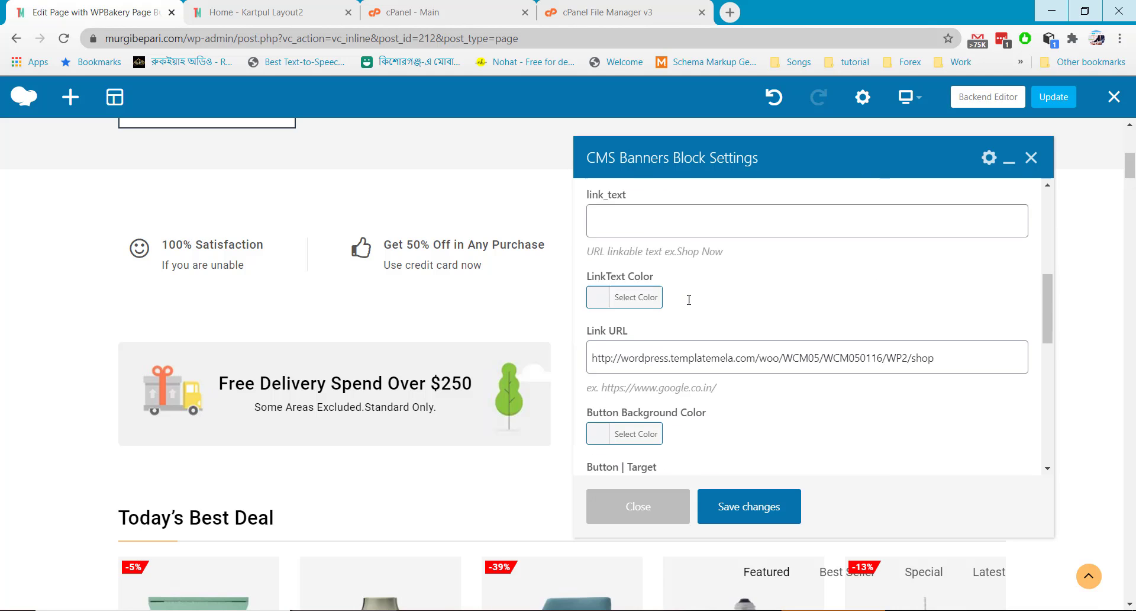
pyautogui.click(748, 354)
pyautogui.moveTo(938, 350); pyautogui.dragTo(622, 350)
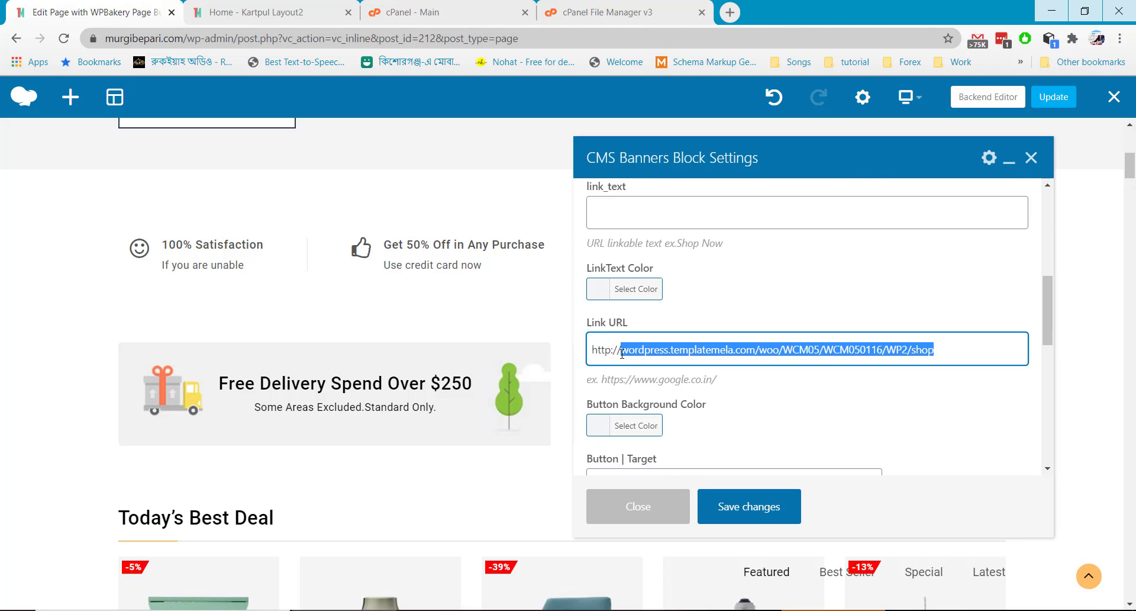
pyautogui.write('google.com')
# Step: Set the Free Delivery banner's Text1 to "Another Text Here", save the changes and close its settings
pyautogui.scroll(-5, 622, 353)
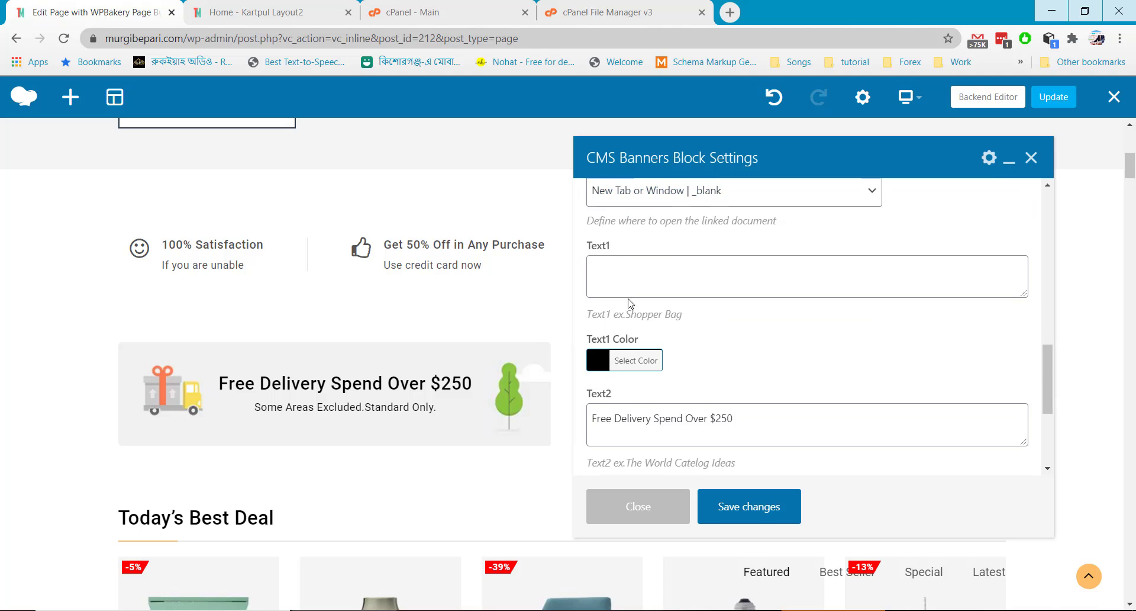
pyautogui.click(642, 281)
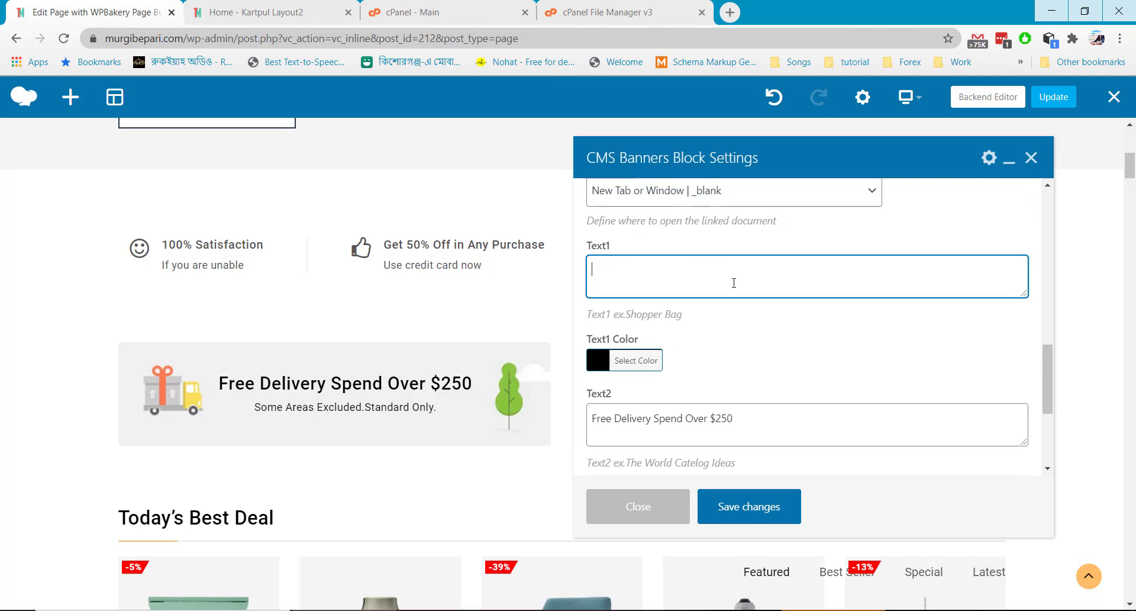
pyautogui.scroll(-3, 733, 283)
pyautogui.scroll(3, 634, 359)
pyautogui.write('Another Text Here')
pyautogui.scroll(-1, 679, 318)
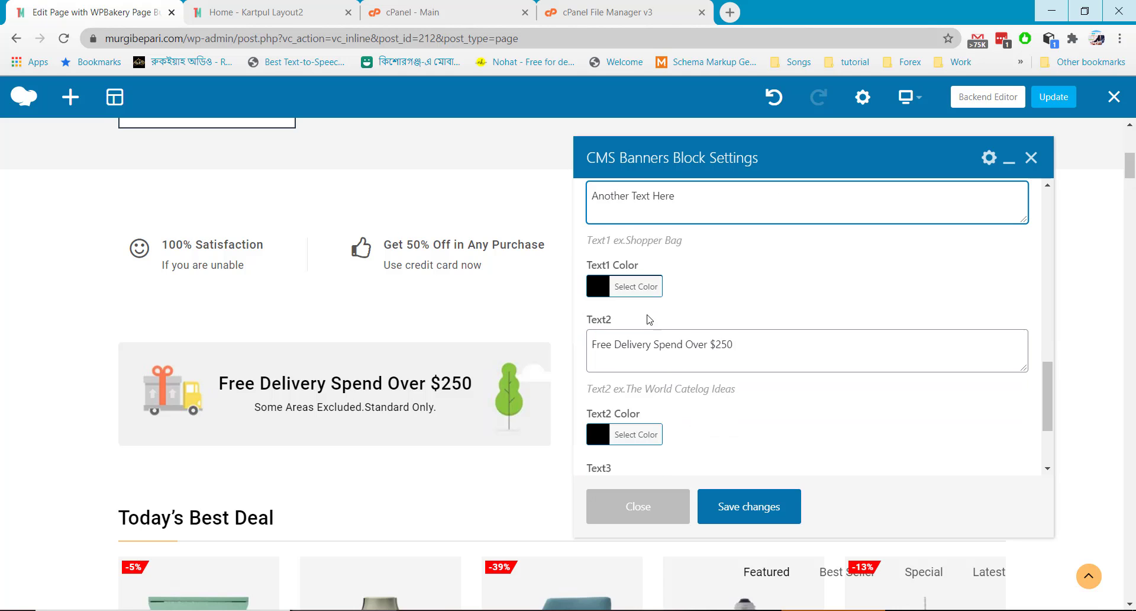
pyautogui.scroll(1, 680, 317)
pyautogui.scroll(-3, 680, 318)
pyautogui.click(746, 358)
pyautogui.click(745, 513)
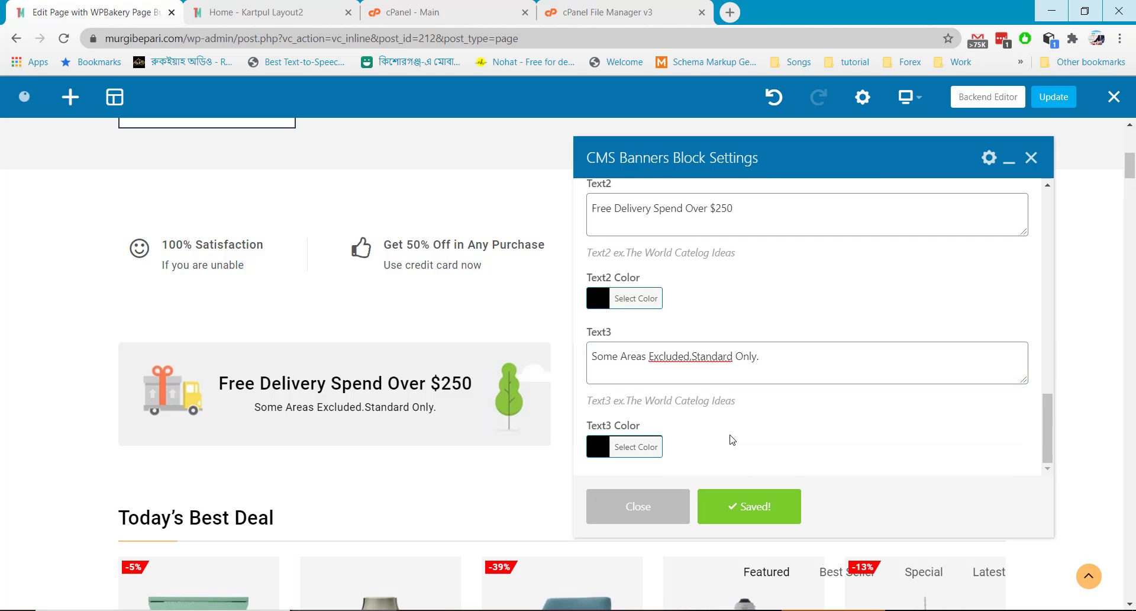
pyautogui.click(655, 510)
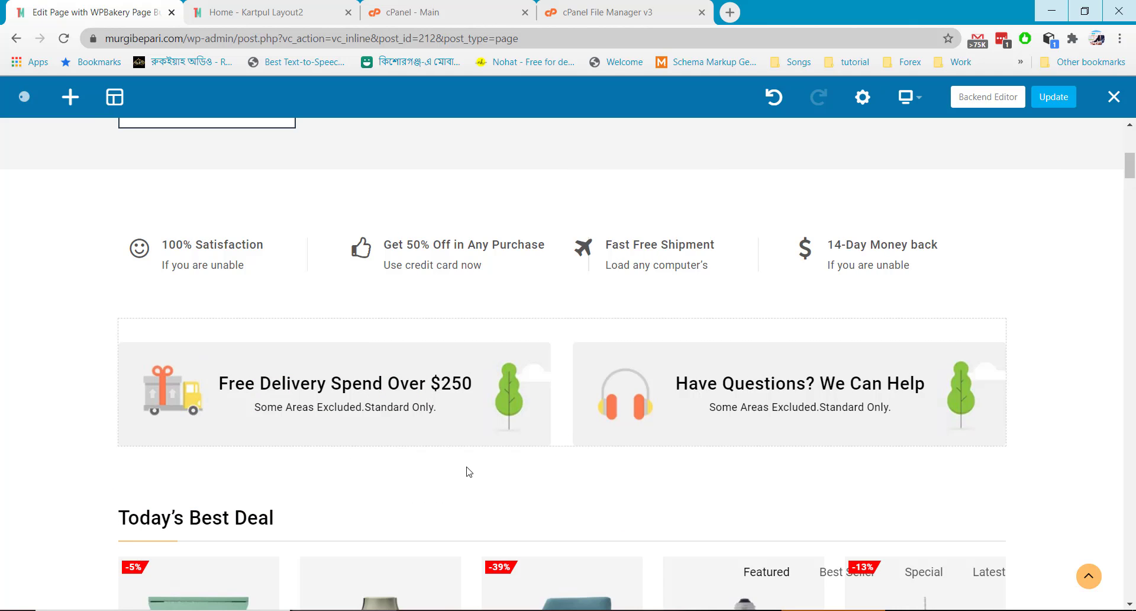
pyautogui.click(372, 394)
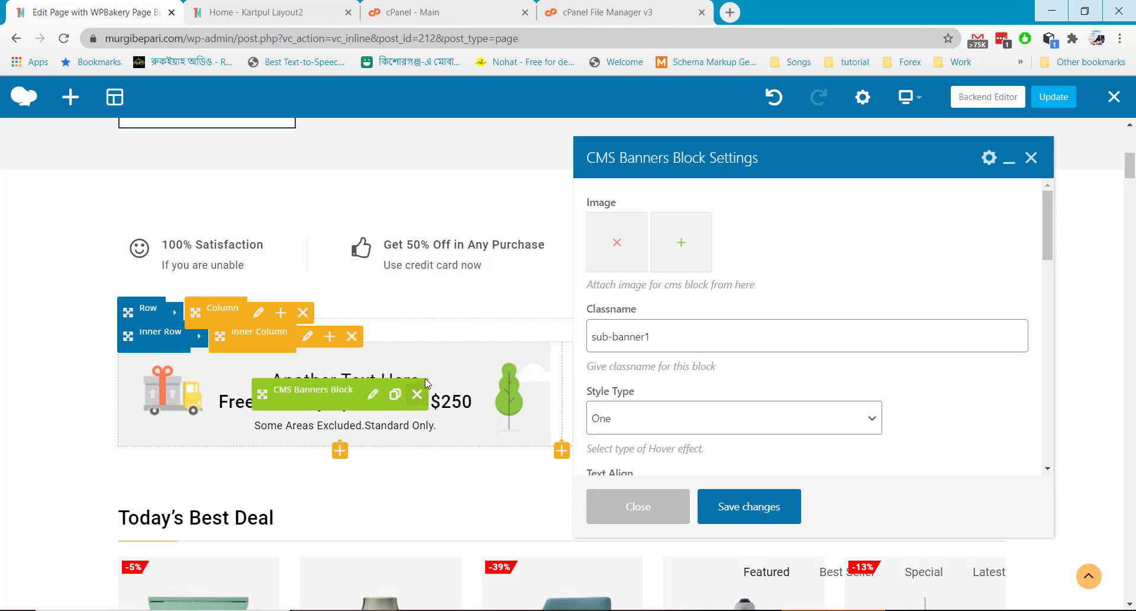
pyautogui.click(657, 515)
# Step: Open the settings of the product tab container under Today's Best Deal
pyautogui.scroll(-5, 590, 354)
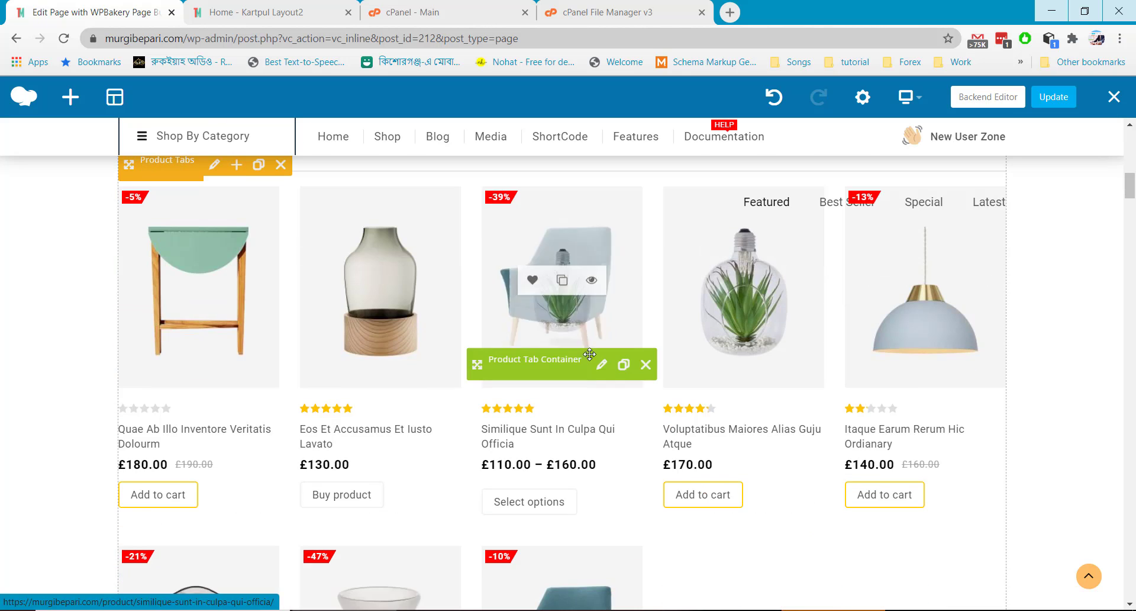
pyautogui.scroll(2, 589, 354)
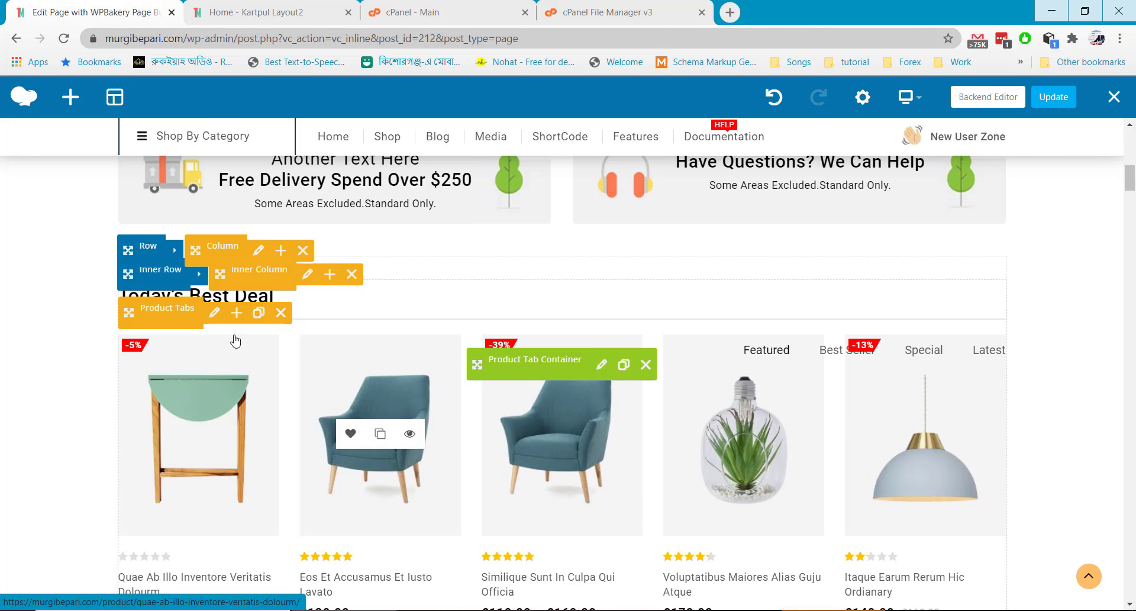
pyautogui.click(601, 366)
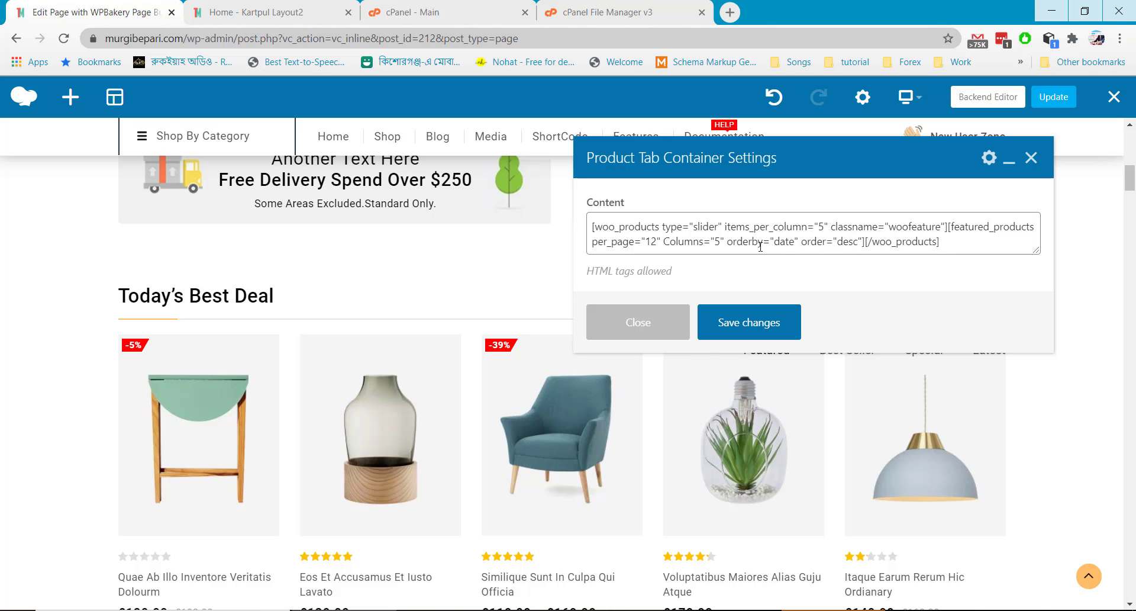
# Step: Search the web for "woocommerce product display shortcode" and read the Products section of the WooCommerce shortcode documentation
pyautogui.click(730, 13)
pyautogui.write('woocommerc')
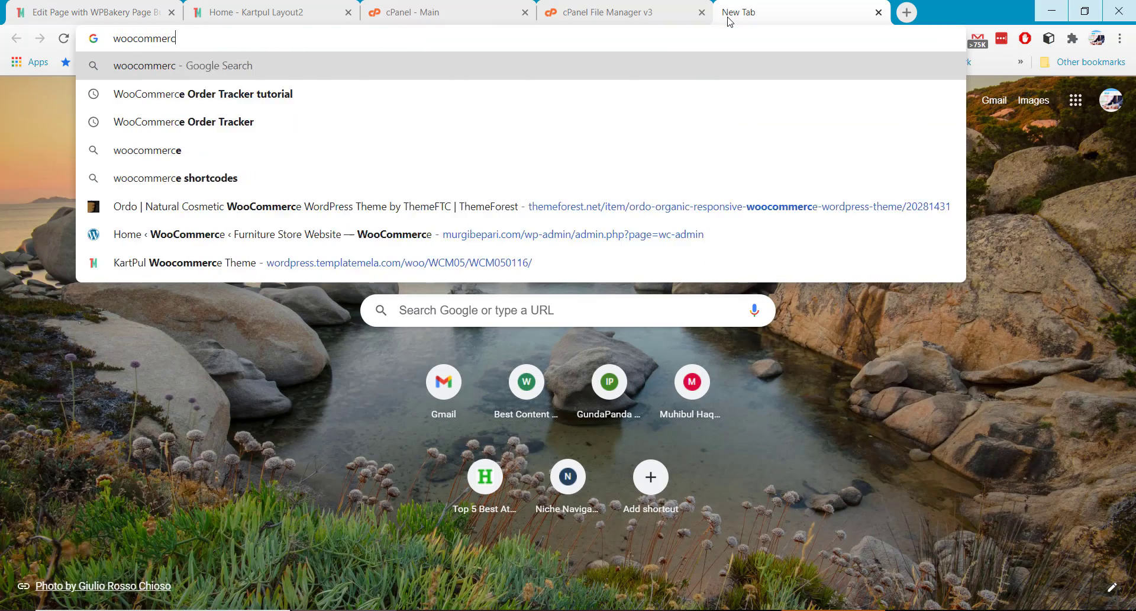
pyautogui.write('e product display short')
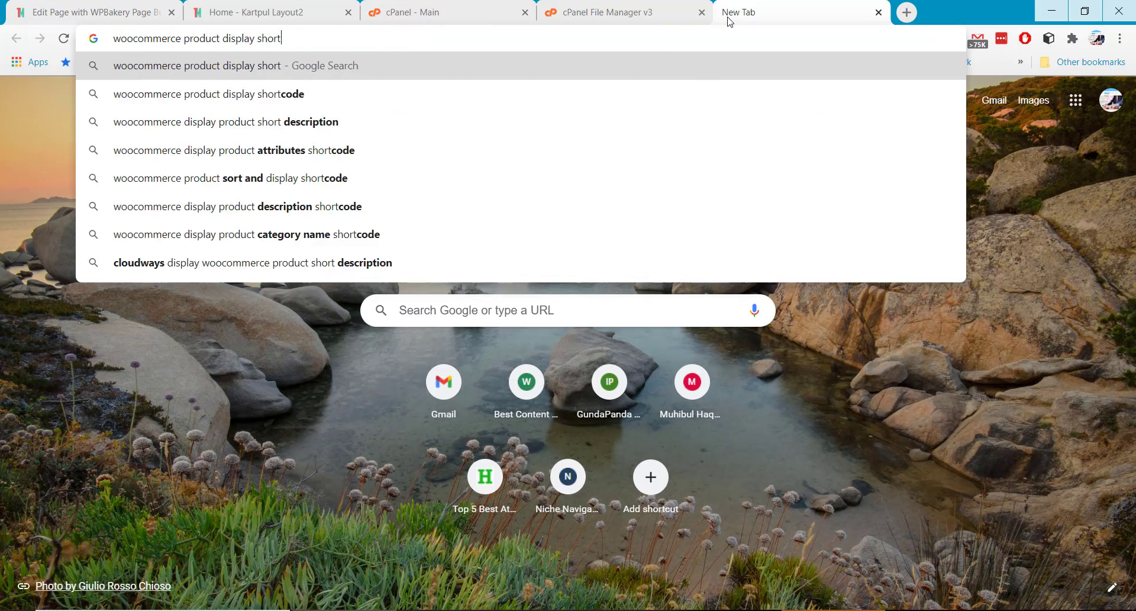
pyautogui.click(669, 96)
pyautogui.click(368, 294)
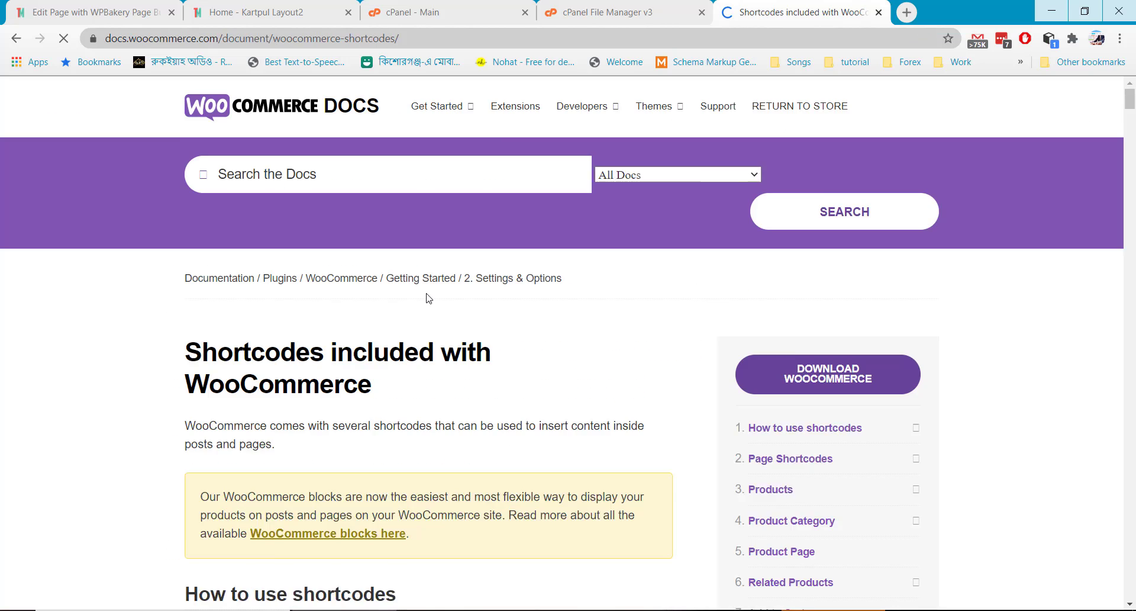
pyautogui.scroll(-18, 429, 298)
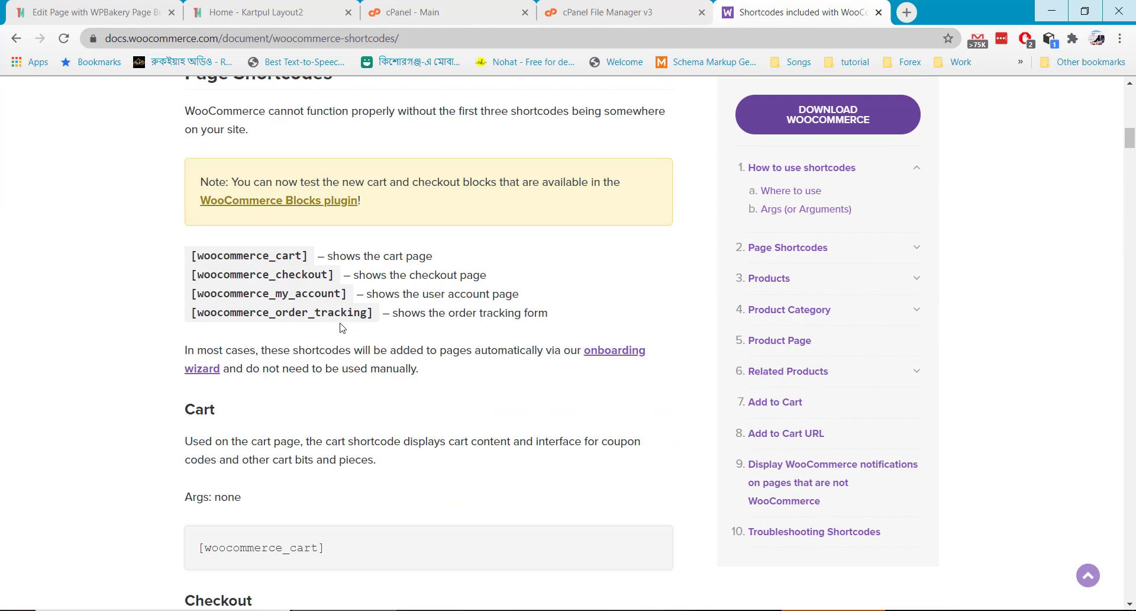
pyautogui.scroll(-20, 342, 328)
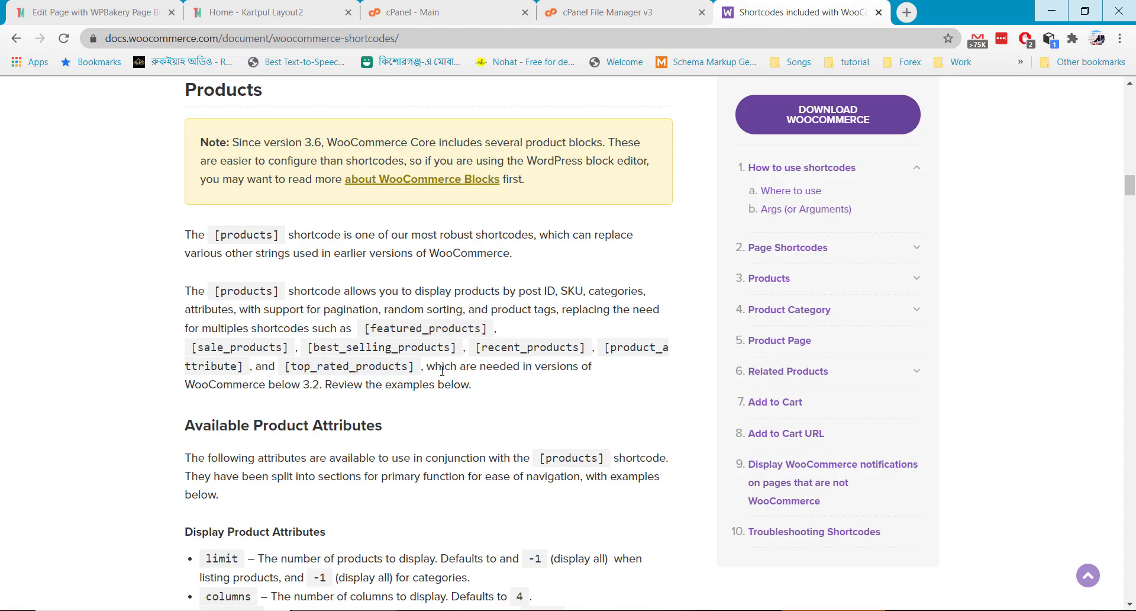
# Step: Change the product tab shortcode to items_per_column="6", per_page="20" and Columns="6", then save and close the container's settings
pyautogui.click(225, 6)
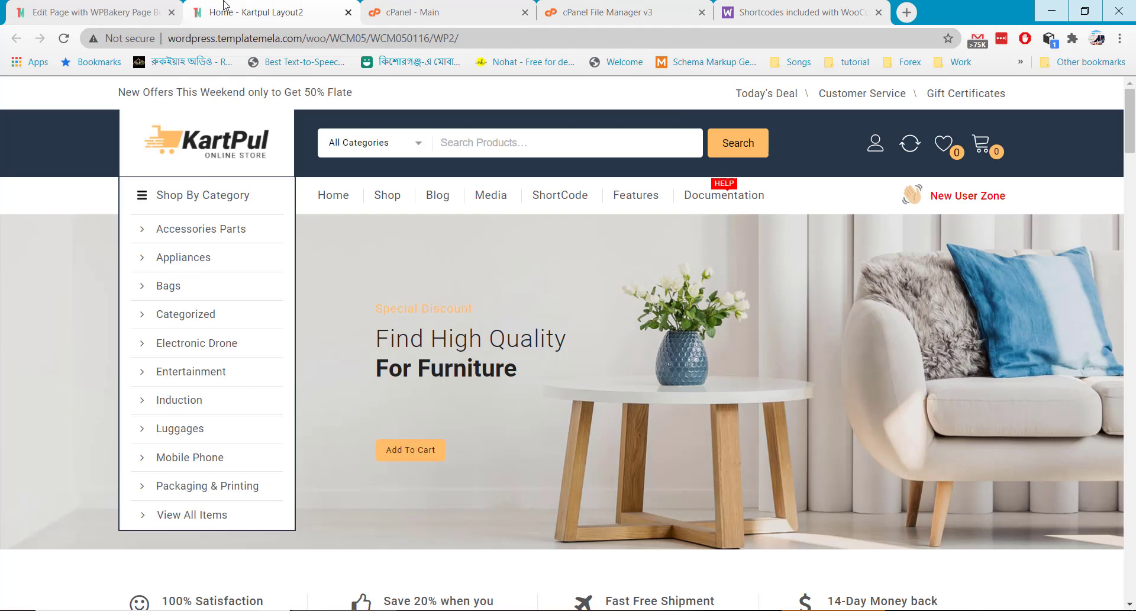
pyautogui.click(135, 6)
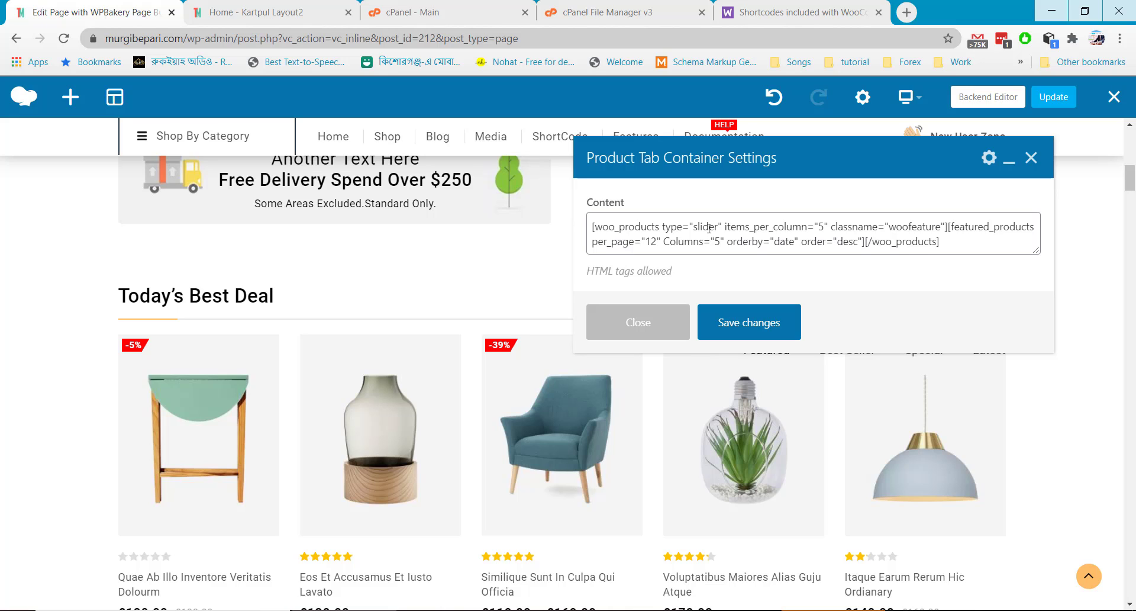
pyautogui.click(709, 228)
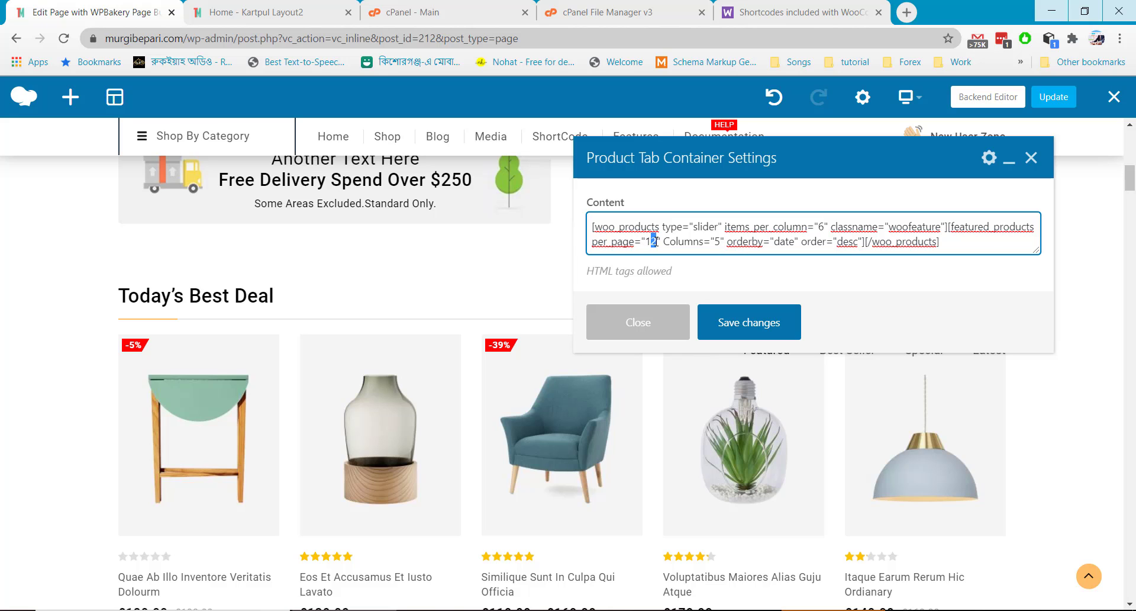
pyautogui.write('20')
pyautogui.click(730, 330)
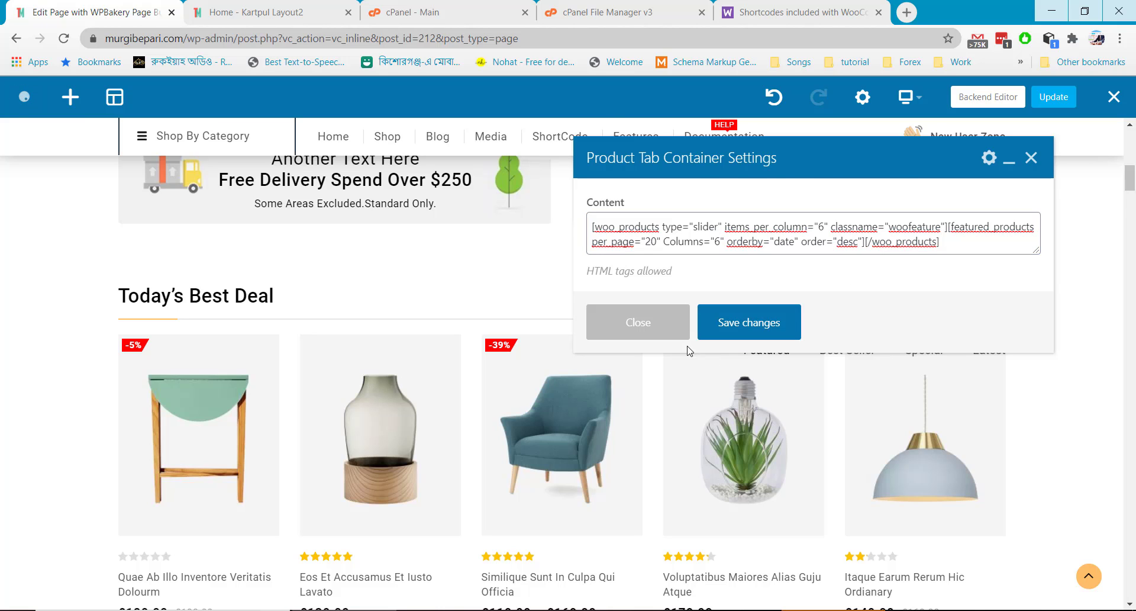
pyautogui.click(645, 324)
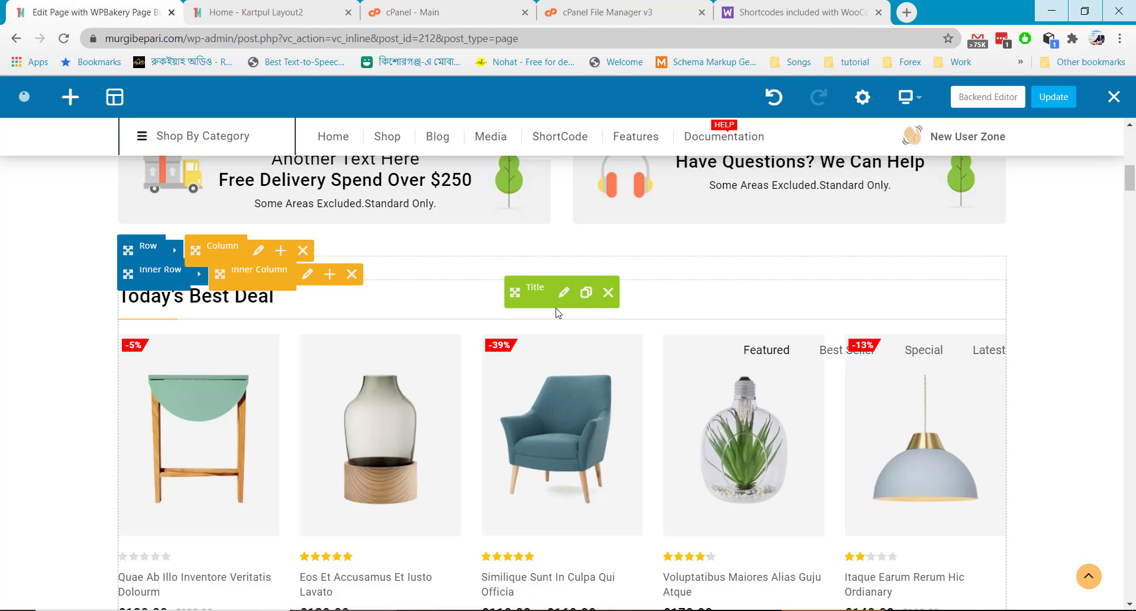
# Step: Review the product grid layout under Today's Best Deal, including how many products fill each row
pyautogui.scroll(-8, 529, 354)
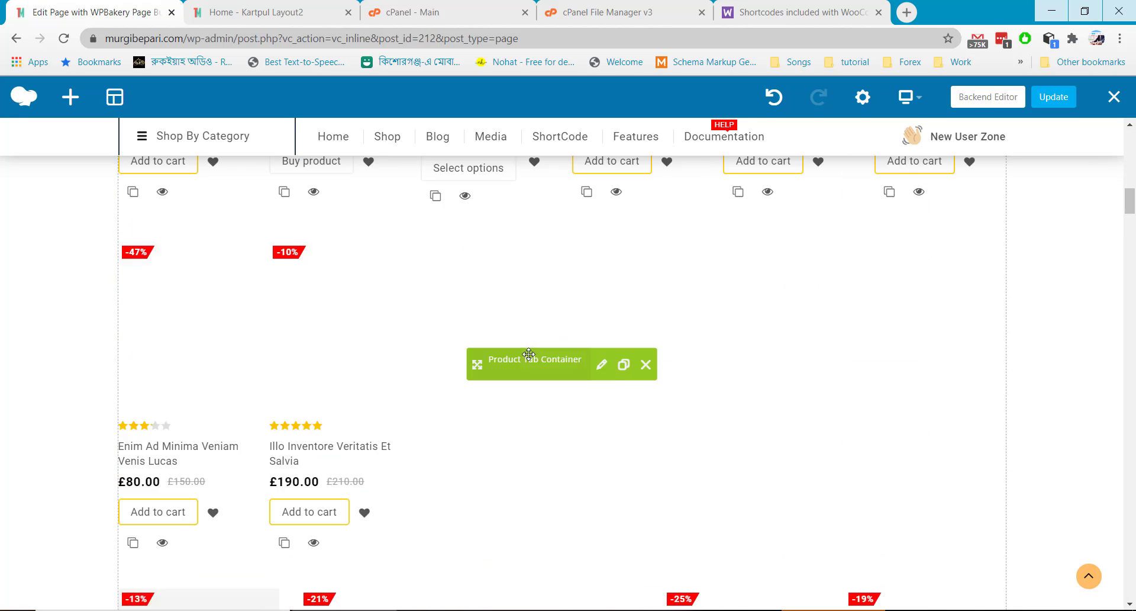
pyautogui.scroll(7, 528, 354)
pyautogui.scroll(-2, 769, 444)
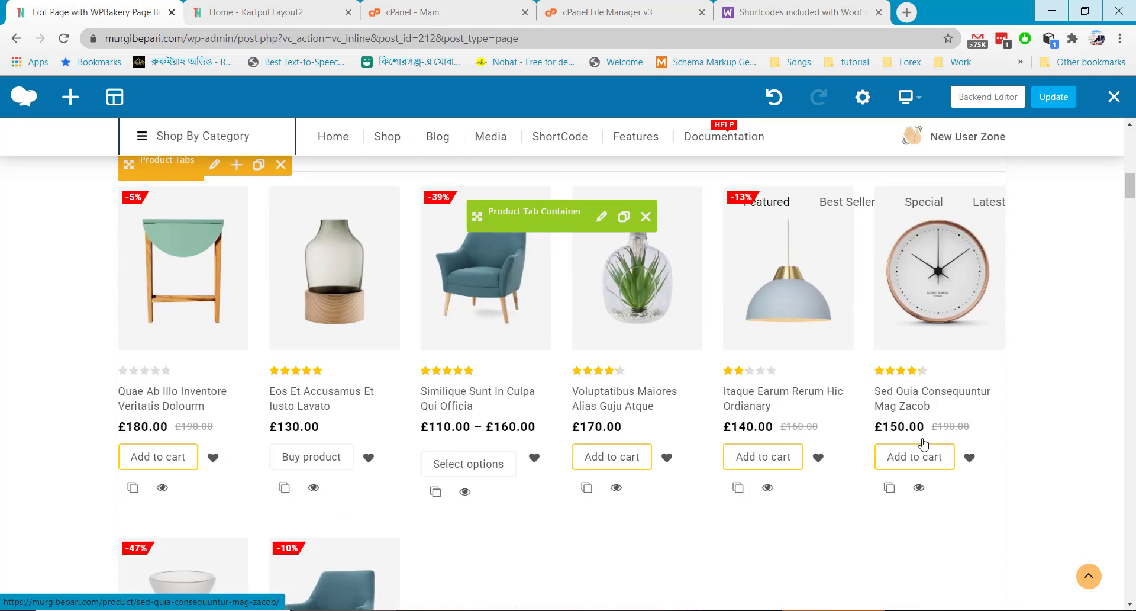
pyautogui.scroll(-5, 924, 444)
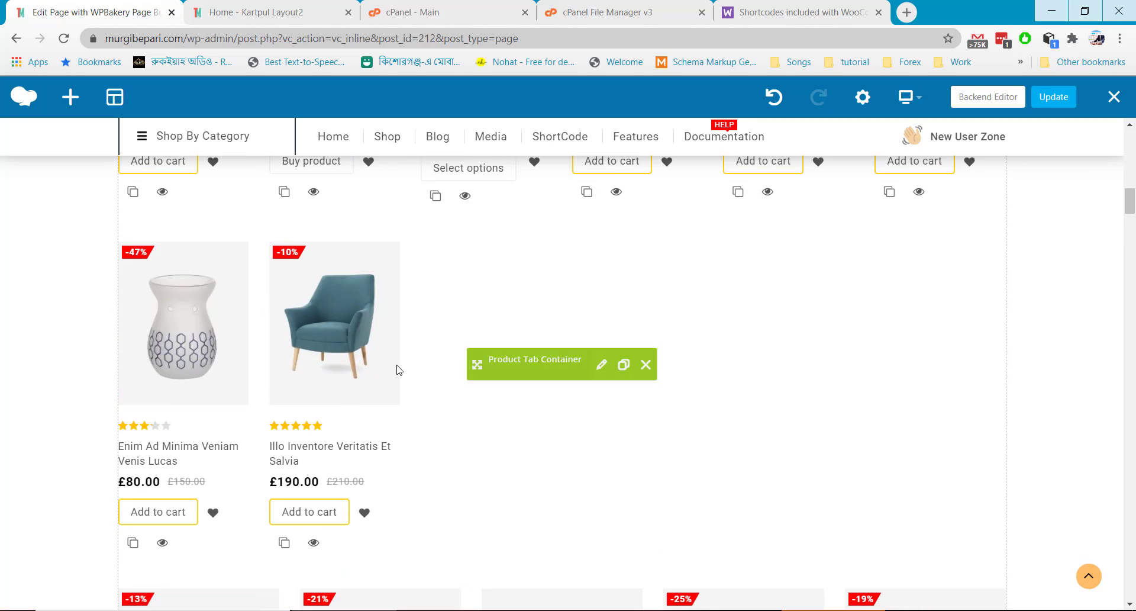
pyautogui.scroll(4, 397, 370)
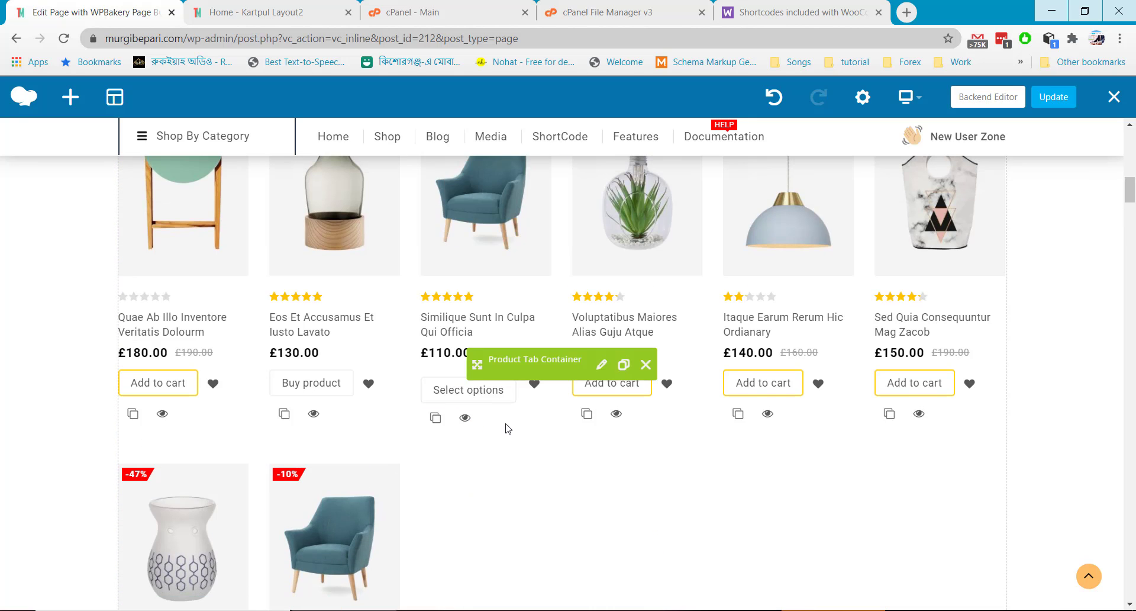
pyautogui.scroll(-6, 379, 411)
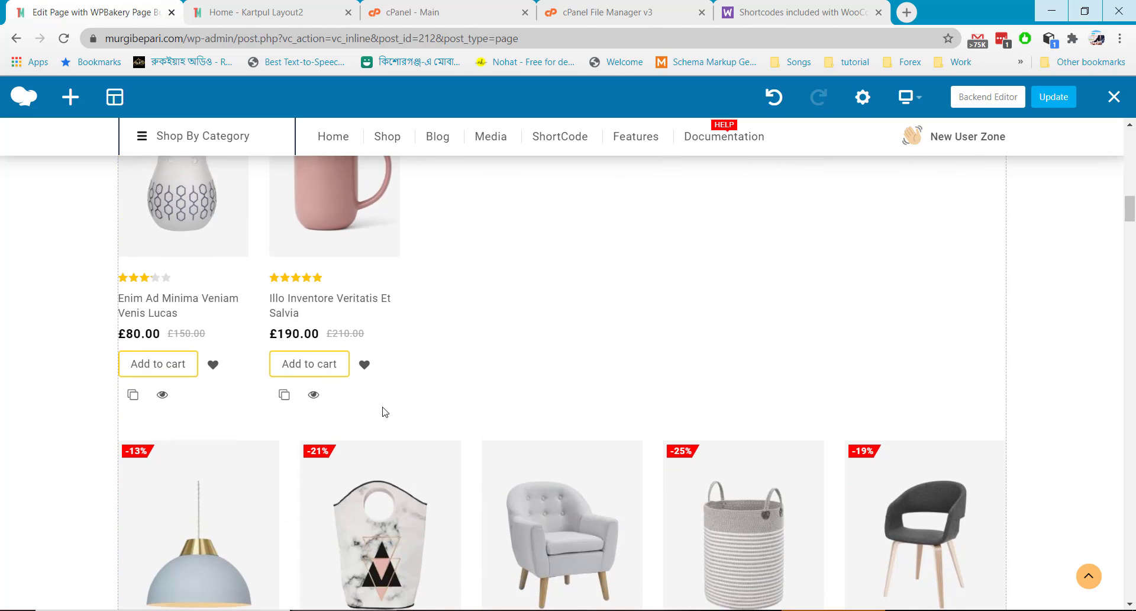
pyautogui.scroll(-6, 383, 409)
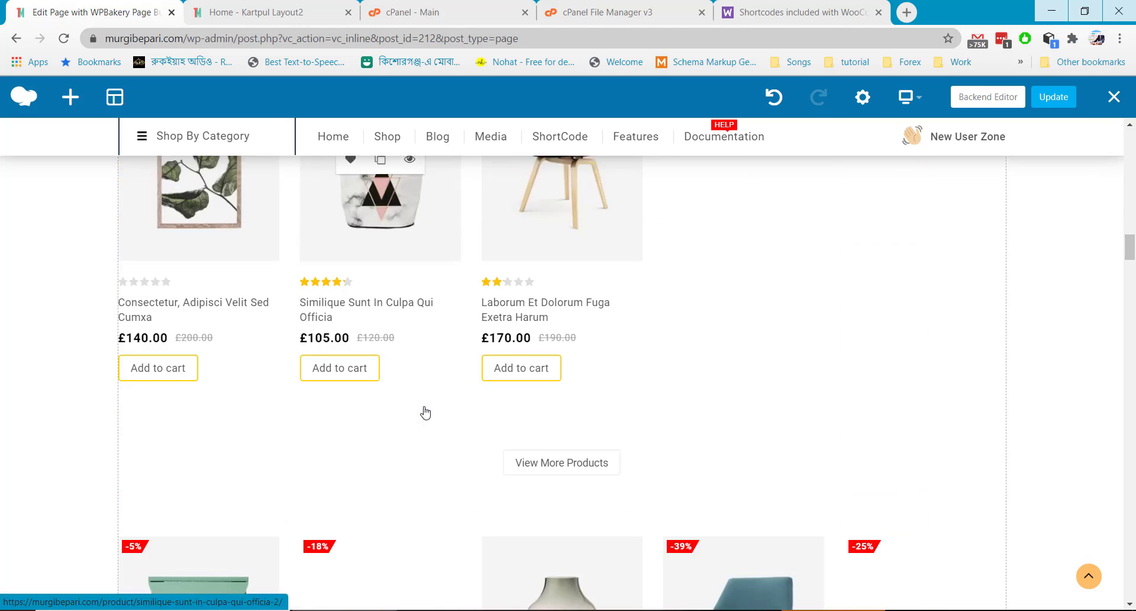
# Step: Open the settings of the Shop Pepperfry Sofas banner image and go through its image size and alignment options
pyautogui.scroll(-15, 424, 413)
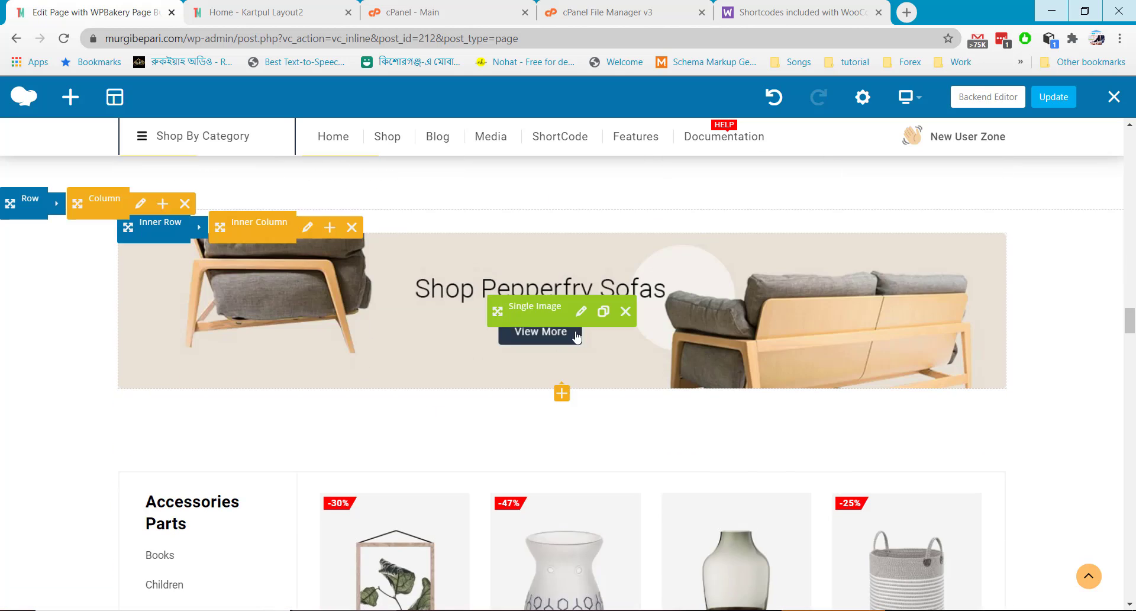
pyautogui.click(581, 312)
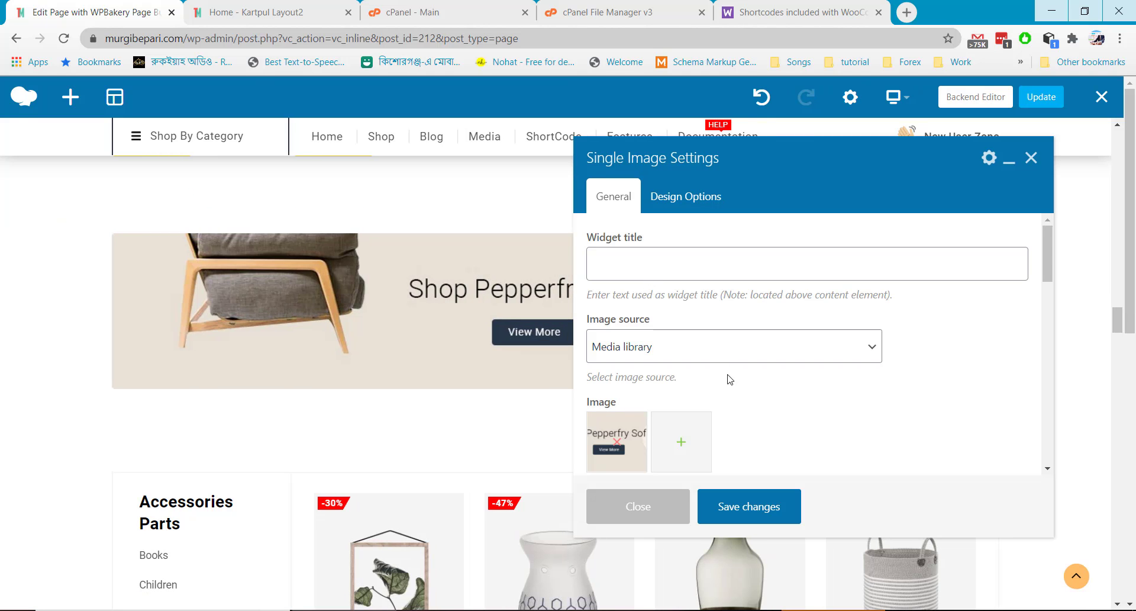
pyautogui.scroll(-5, 712, 300)
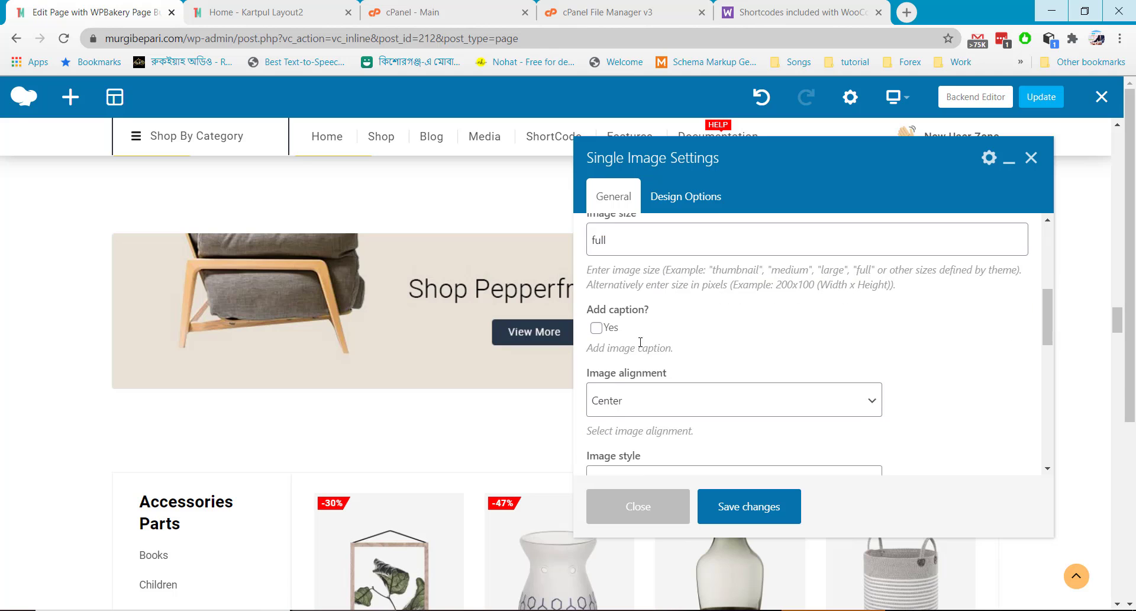
pyautogui.moveTo(712, 271); pyautogui.dragTo(914, 269)
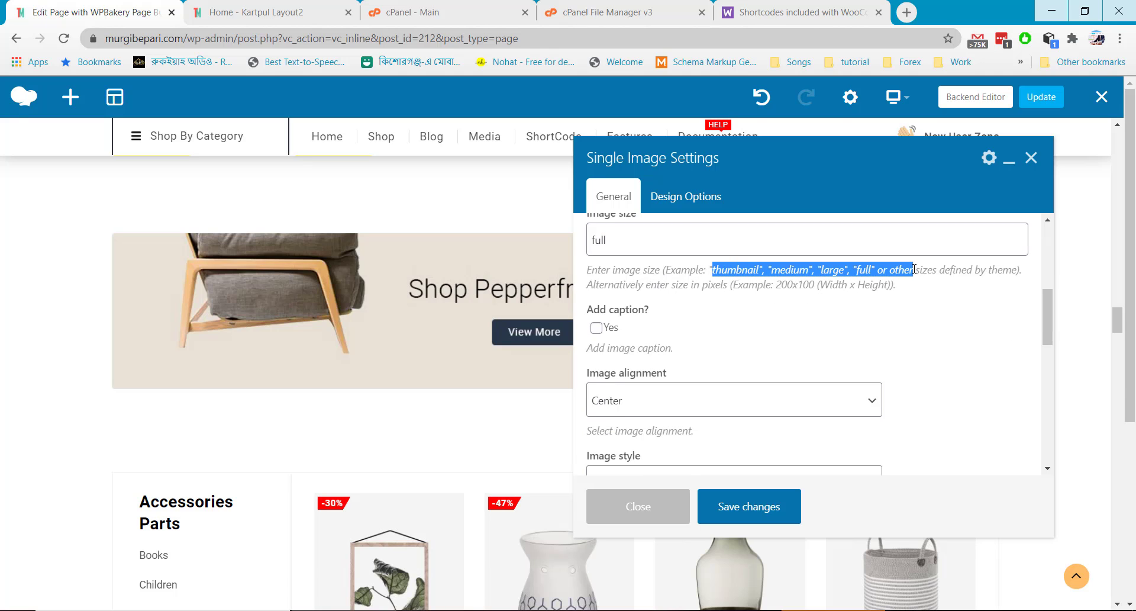
pyautogui.click(643, 246)
pyautogui.scroll(-3, 671, 379)
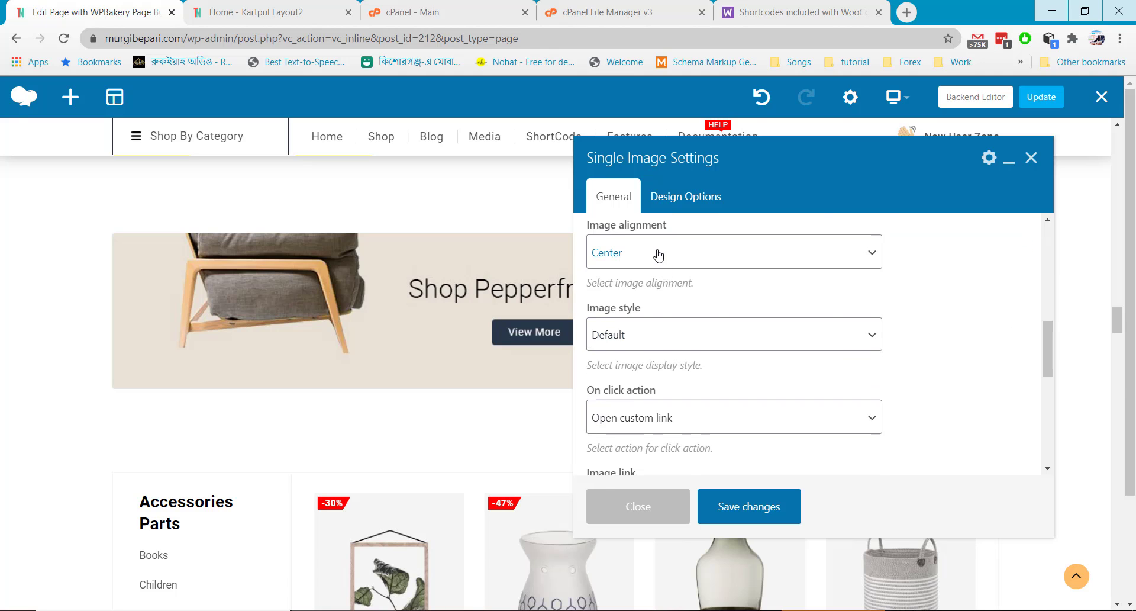
pyautogui.click(654, 252)
pyautogui.scroll(-3, 654, 253)
pyautogui.click(646, 355)
pyautogui.moveTo(646, 355); pyautogui.dragTo(582, 349)
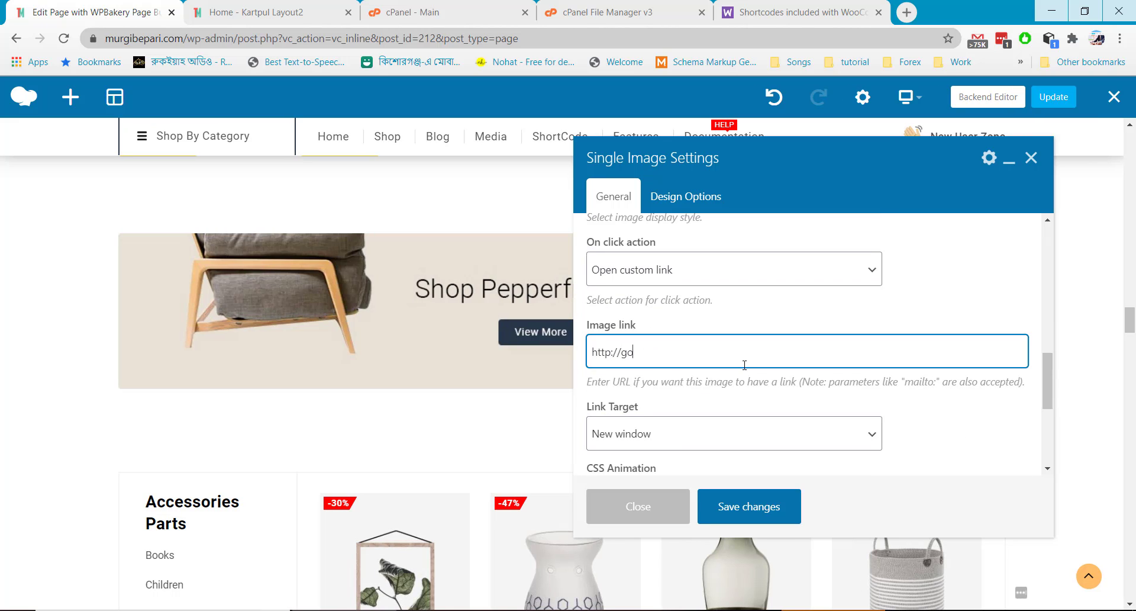
pyautogui.write('http://google.com')
pyautogui.scroll(-5, 710, 342)
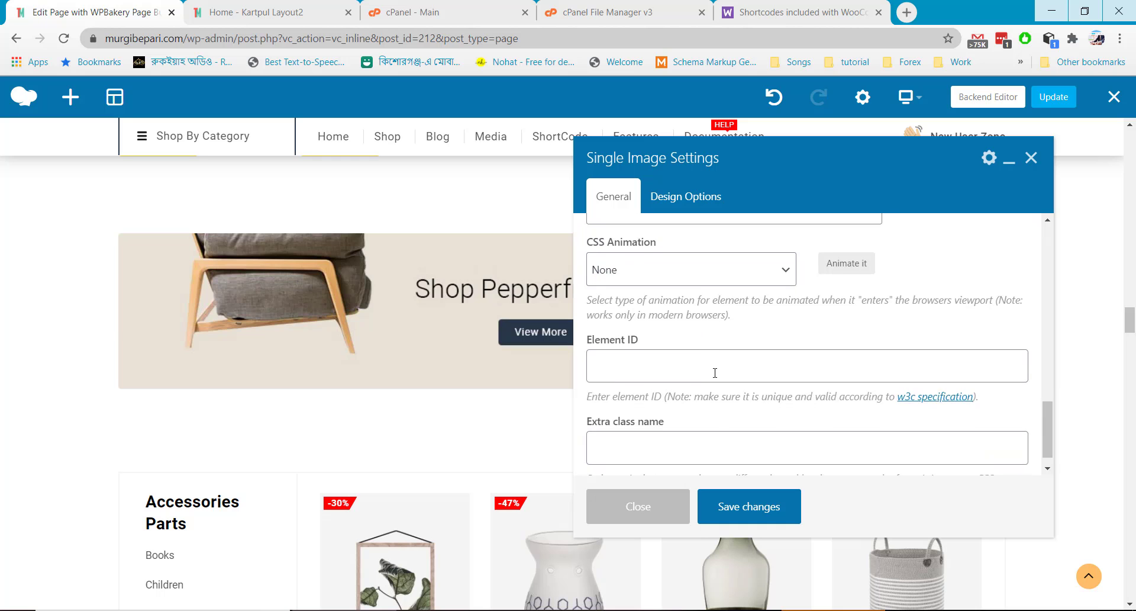
pyautogui.click(744, 509)
pyautogui.scroll(-6, 481, 444)
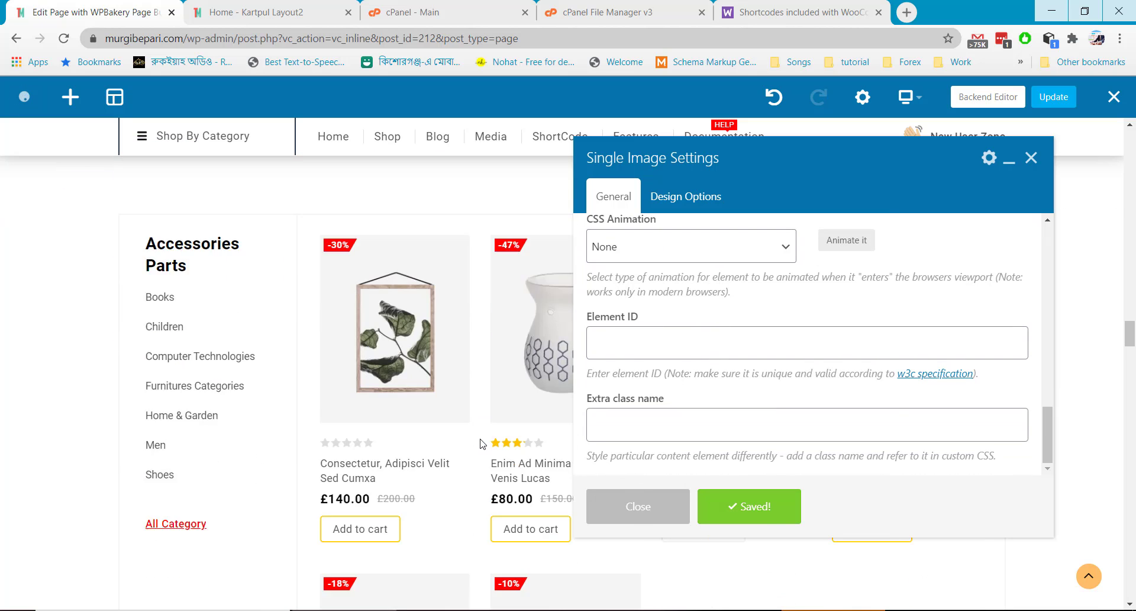
pyautogui.click(619, 507)
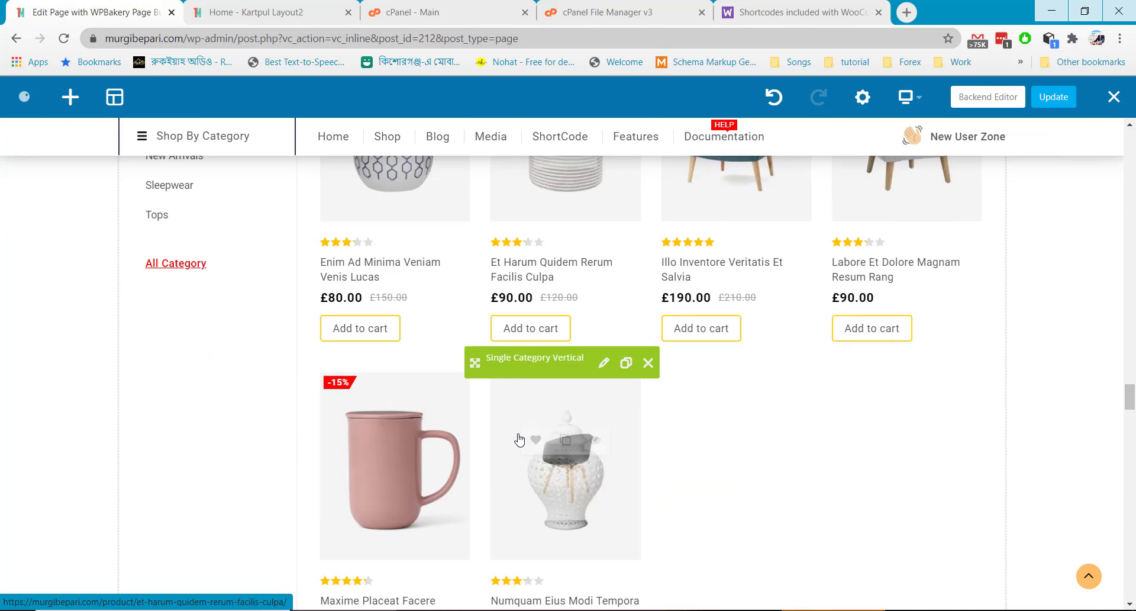
# Step: View the inner column settings of the Computer Technologies category section and close them without changes
pyautogui.scroll(-10, 519, 438)
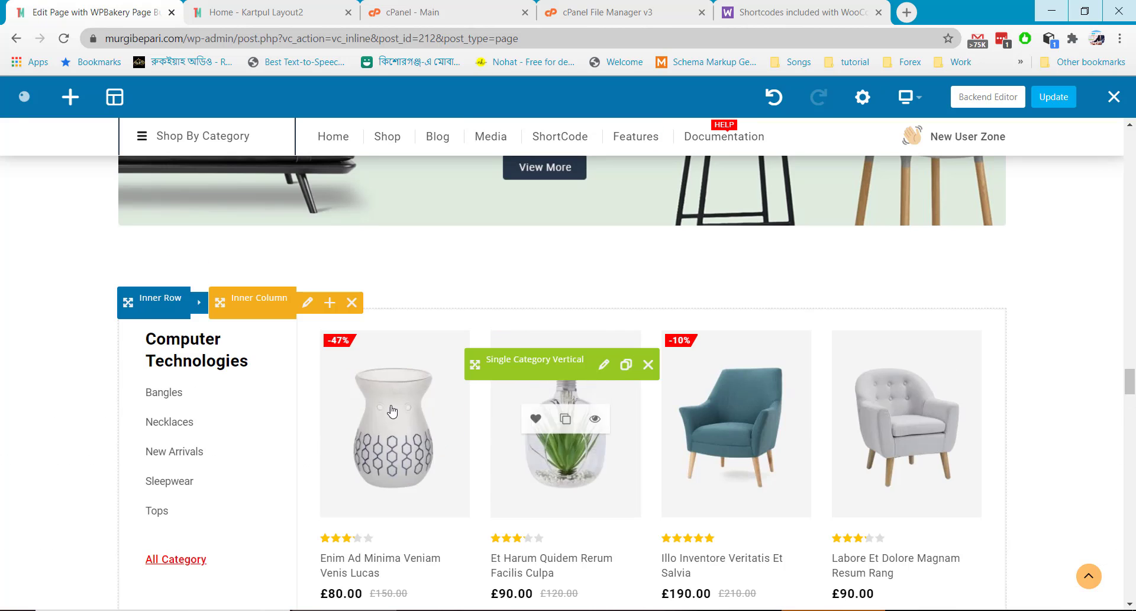
pyautogui.click(307, 305)
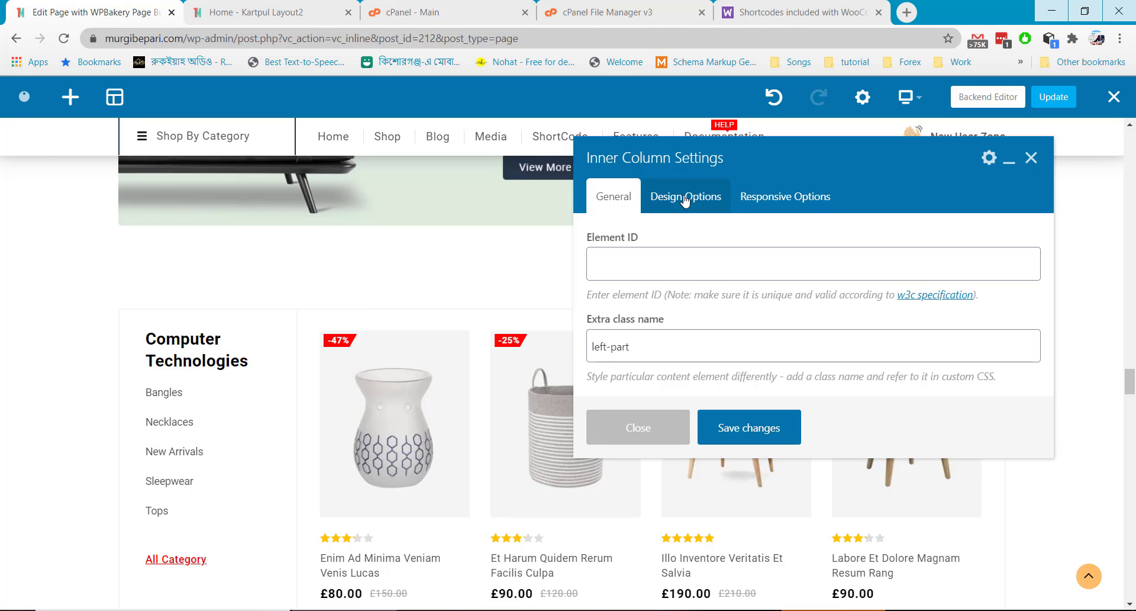
pyautogui.press('Escape')
# Step: Look through the design and responsive options of the column holding the brand logos, then close its settings
pyautogui.scroll(-15, 644, 423)
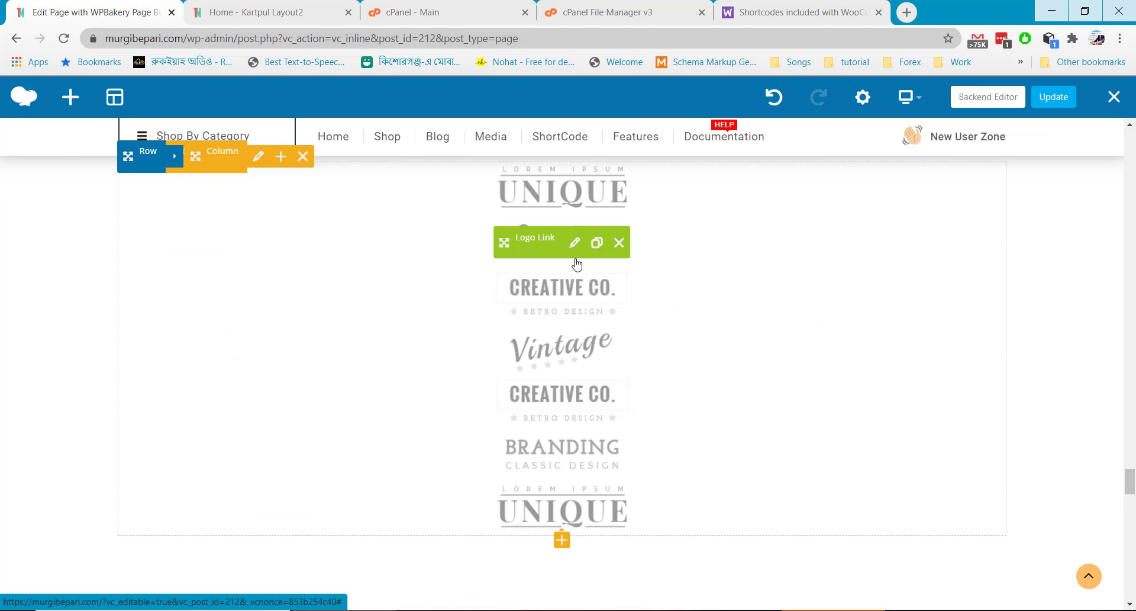
pyautogui.scroll(2, 451, 325)
pyautogui.click(258, 304)
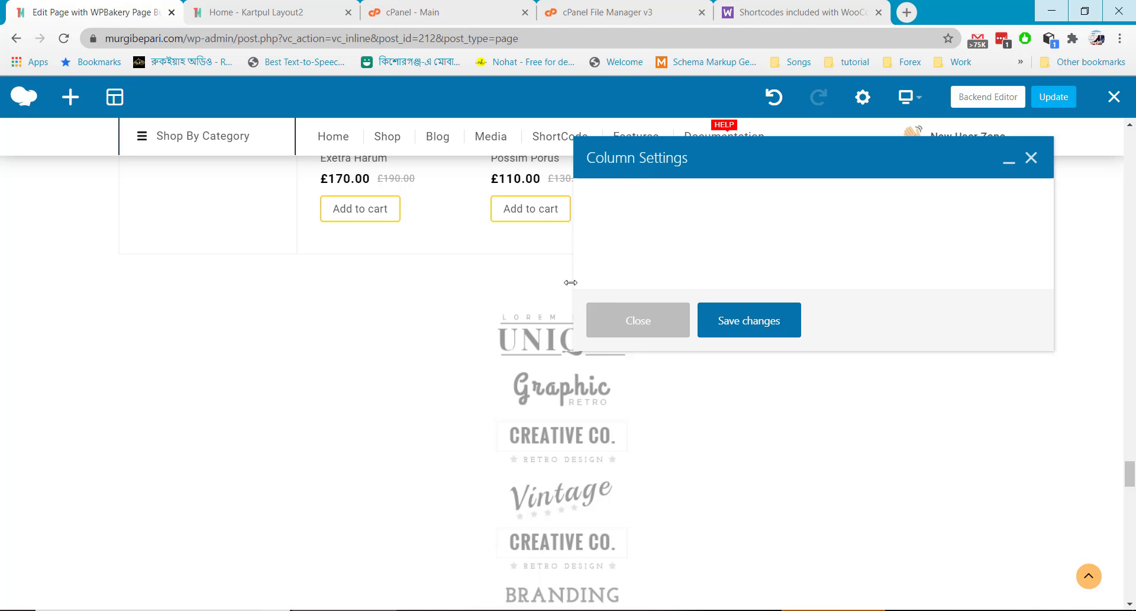
pyautogui.scroll(-2, 685, 287)
pyautogui.click(686, 196)
pyautogui.click(785, 196)
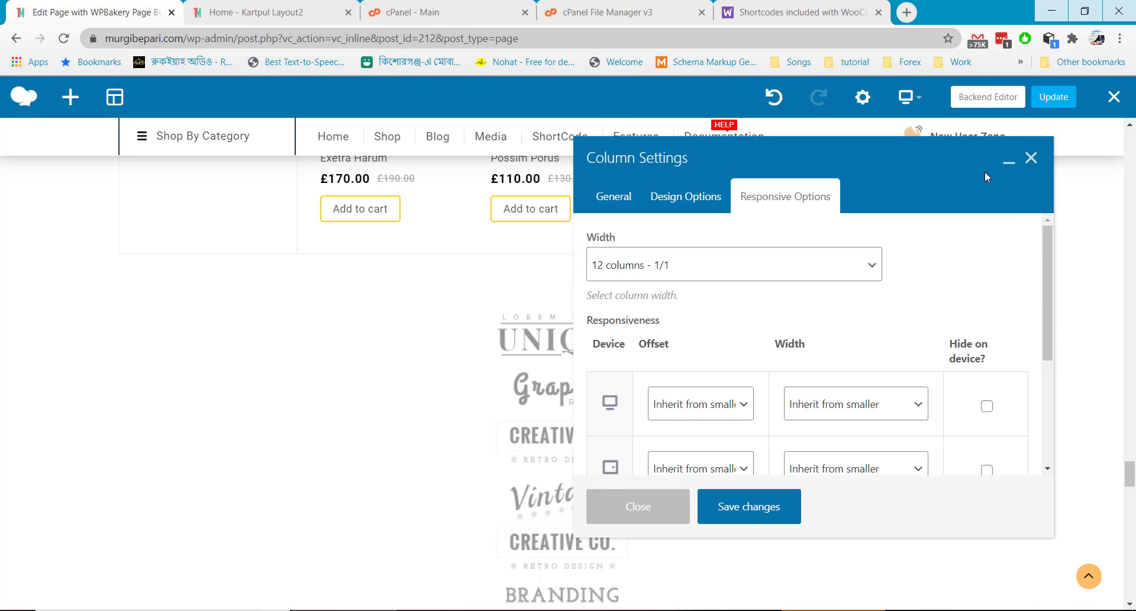
pyautogui.click(1031, 157)
# Step: View the link and image settings of the first brand logo and close them without changes
pyautogui.click(574, 337)
pyautogui.scroll(-1, 665, 418)
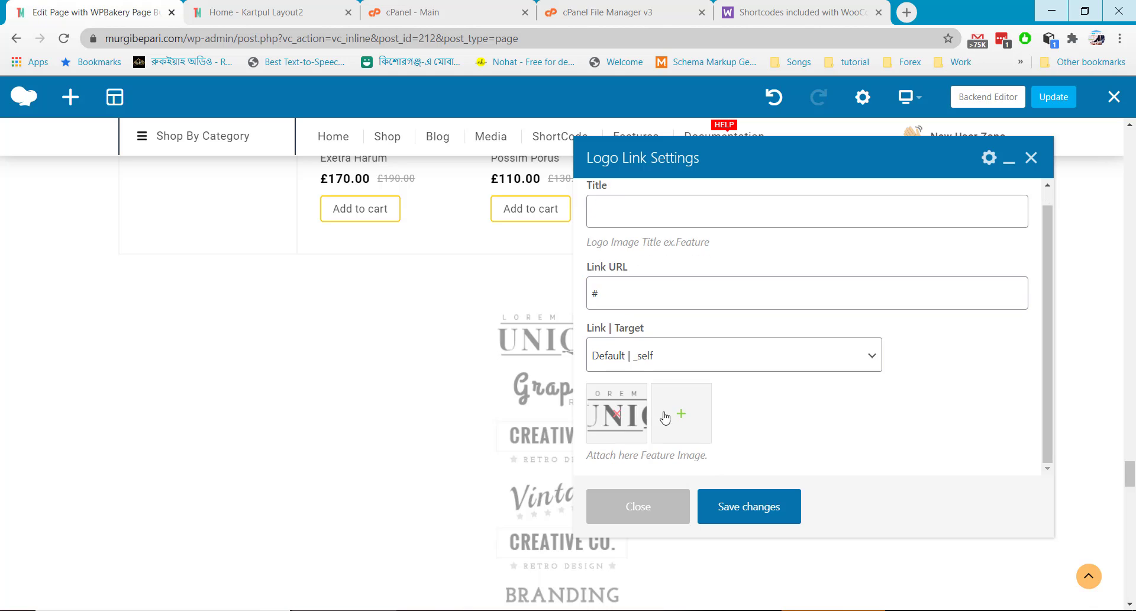
pyautogui.click(638, 505)
# Step: Check the homepage footer, exit the page builder and open the site's Widgets administration page
pyautogui.scroll(-20, 533, 383)
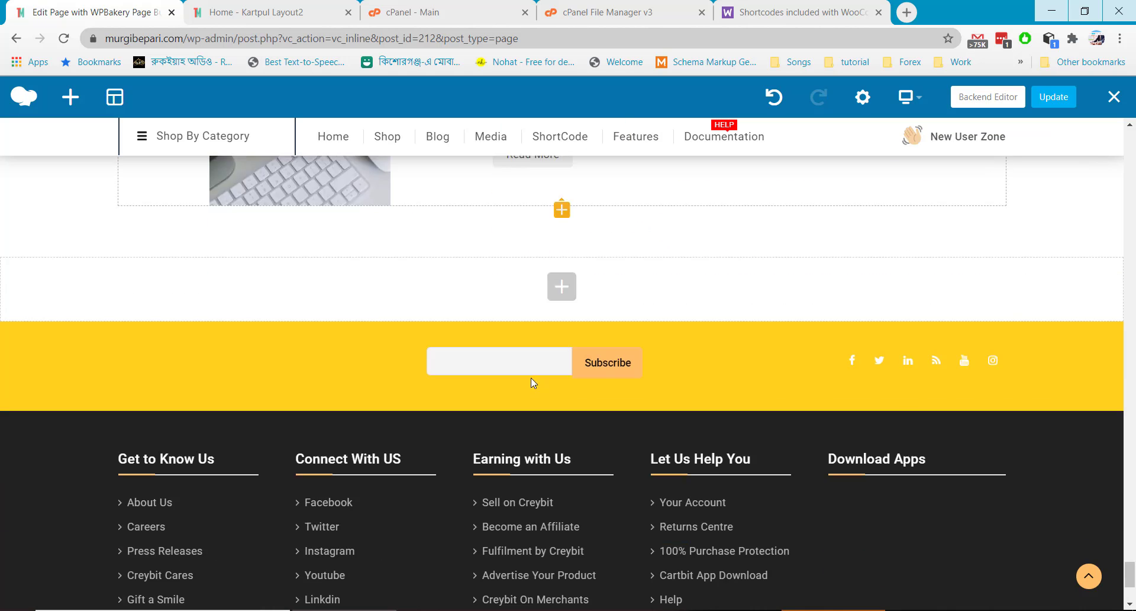
pyautogui.scroll(-4, 533, 383)
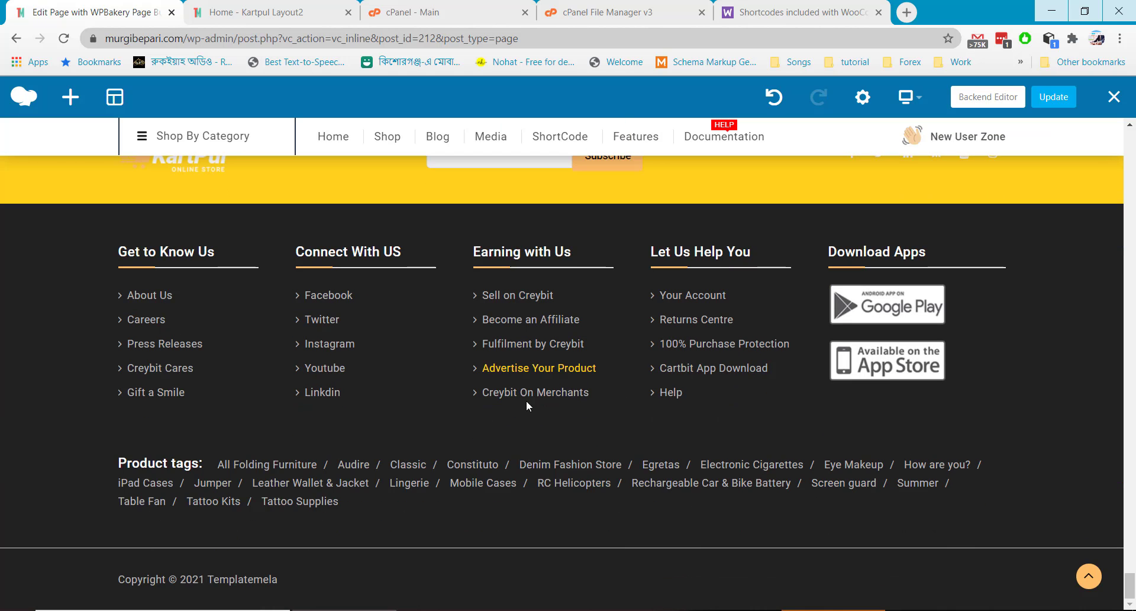
pyautogui.click(1115, 97)
pyautogui.click(641, 122)
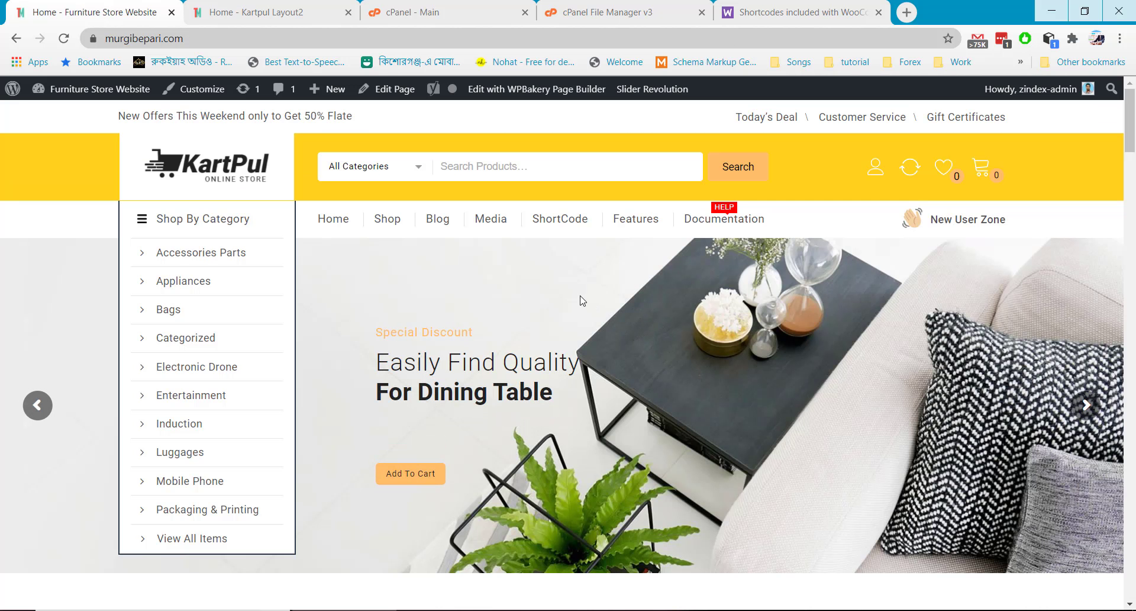
pyautogui.moveTo(77, 89)
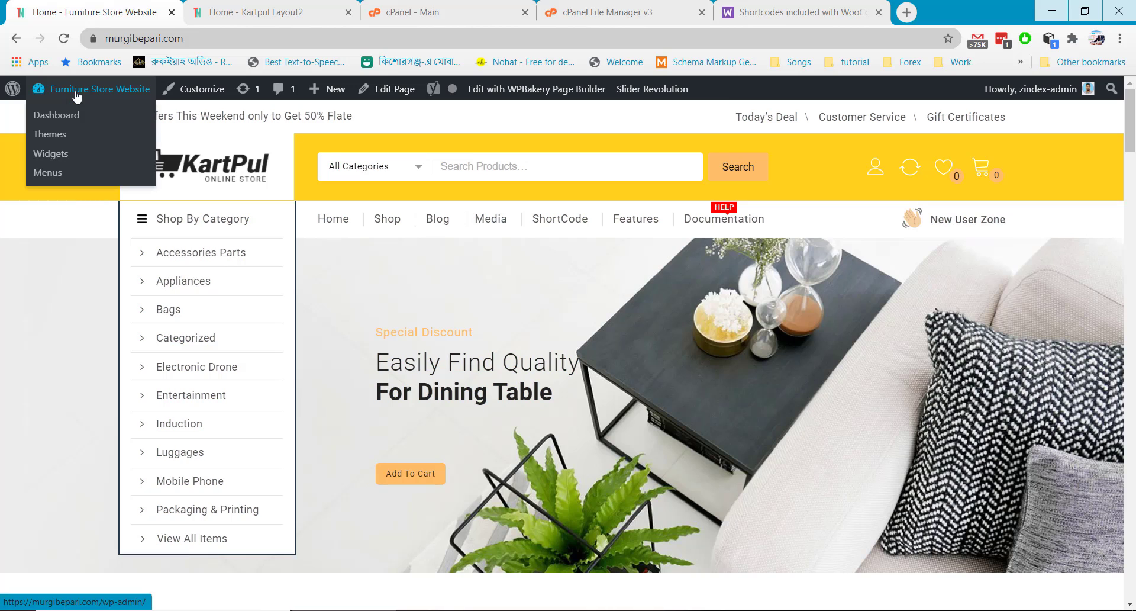
pyautogui.click(57, 159)
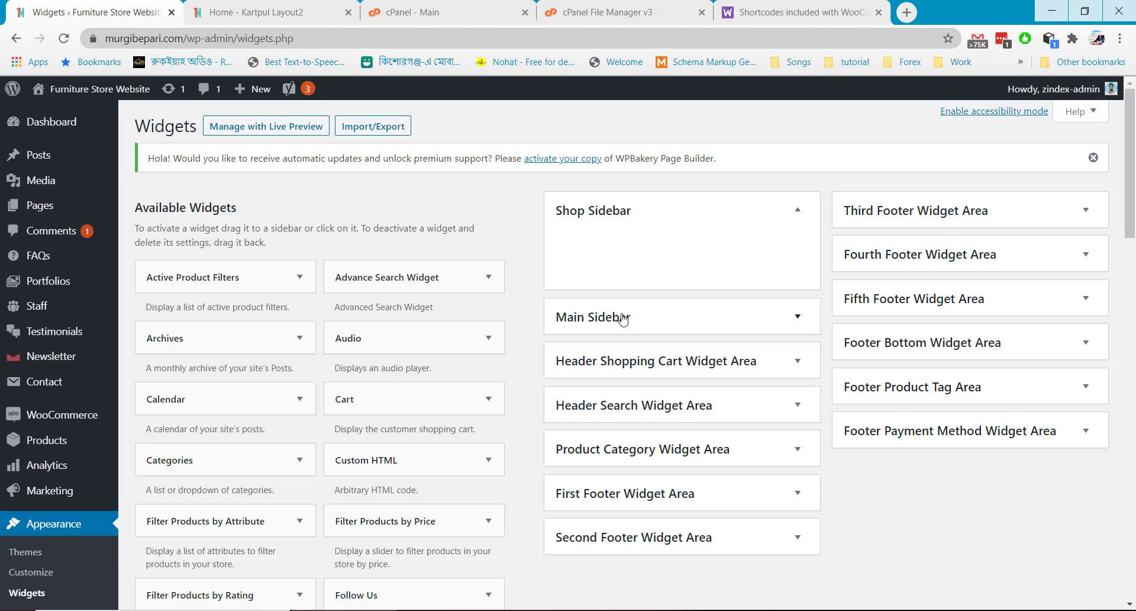
# Step: Expand the Main Sidebar to examine its widgets, then collapse it again
pyautogui.click(780, 327)
pyautogui.scroll(-3, 780, 328)
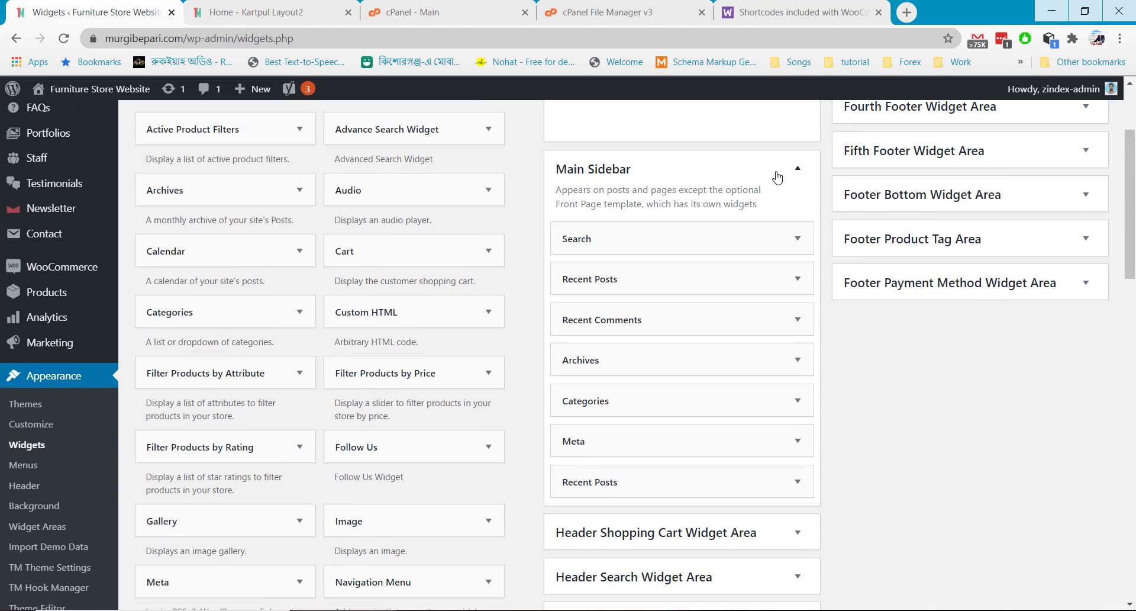
pyautogui.click(778, 178)
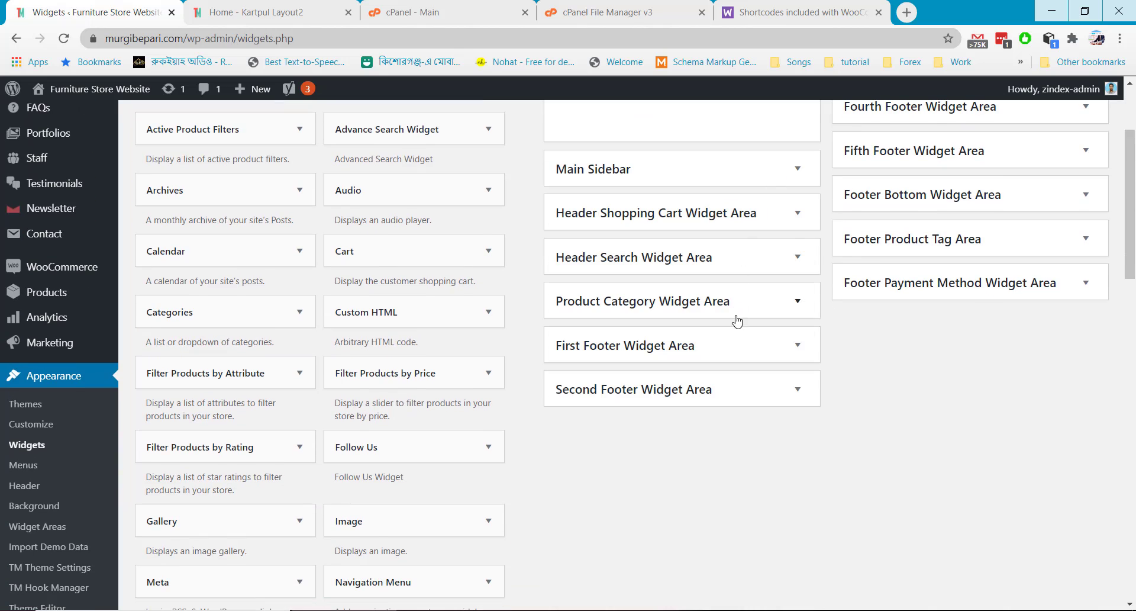
# Step: Expand the First Footer Widget Area to show its widgets
pyautogui.scroll(1, 925, 339)
pyautogui.scroll(1, 924, 332)
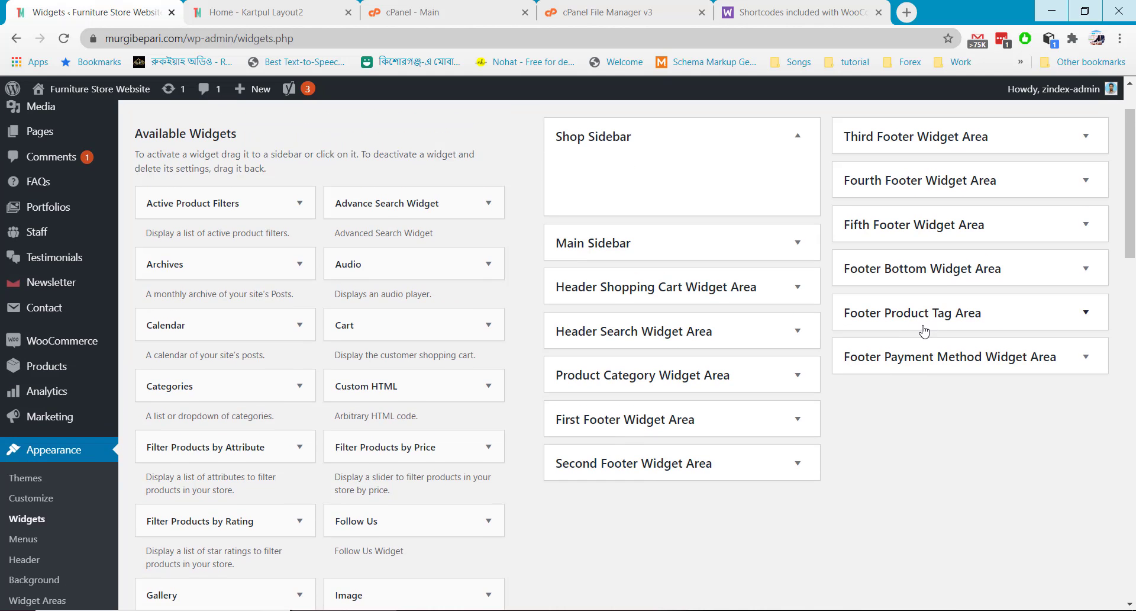
pyautogui.click(790, 417)
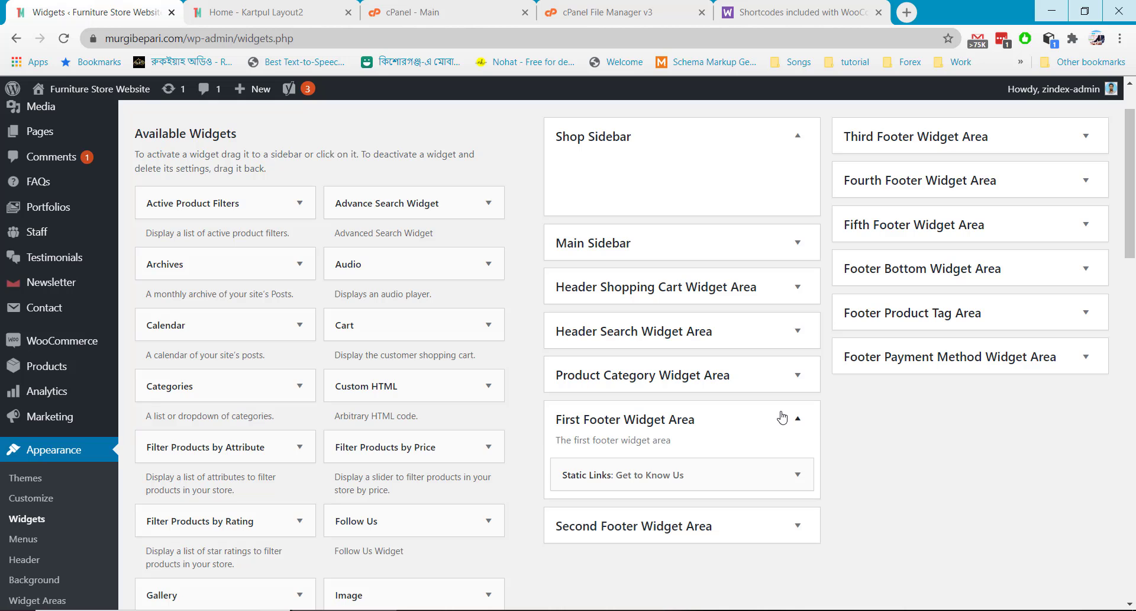
# Step: Expand the Get to Know Us static links widget, open the live site in a new tab, and review the widget's link fields
pyautogui.click(796, 474)
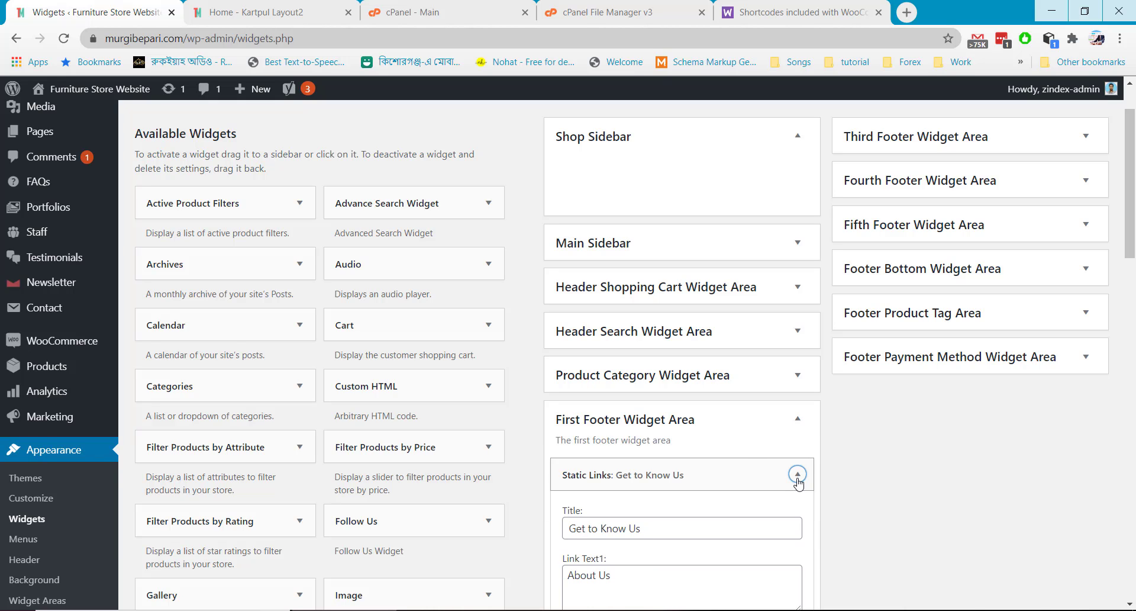
pyautogui.moveTo(42, 89)
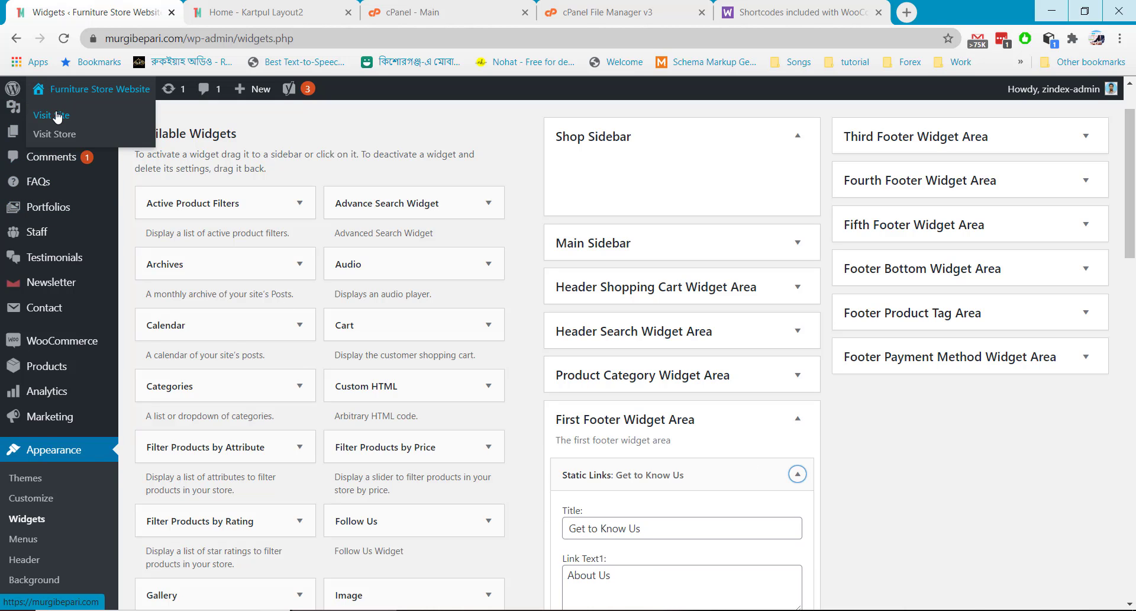
pyautogui.middleClick(52, 115)
pyautogui.click(204, 5)
pyautogui.click(51, 8)
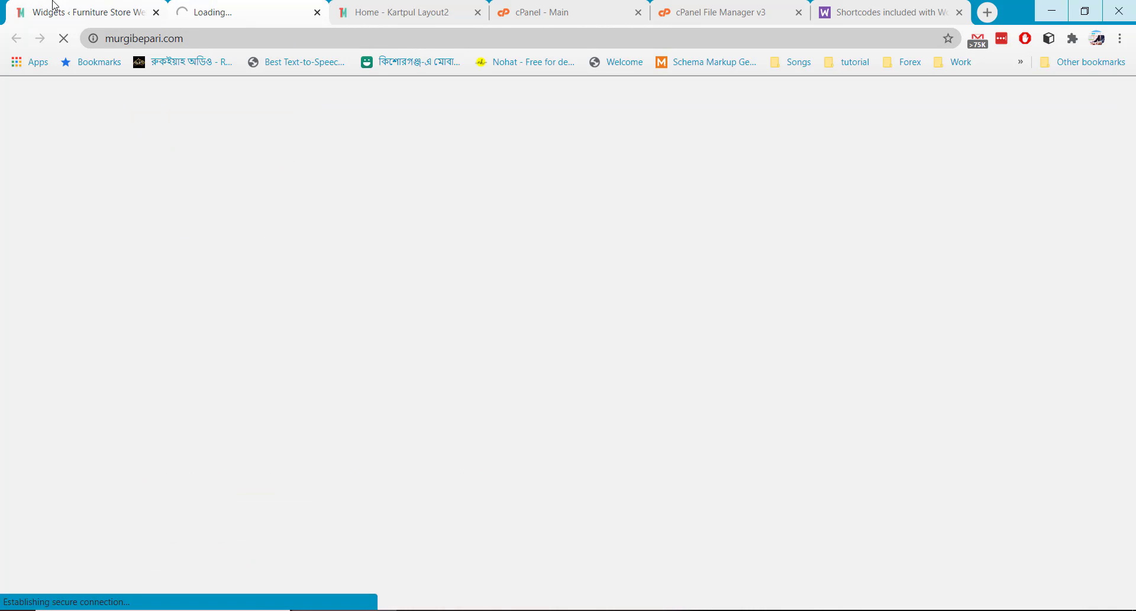
pyautogui.scroll(-3, 775, 394)
pyautogui.scroll(-3, 720, 367)
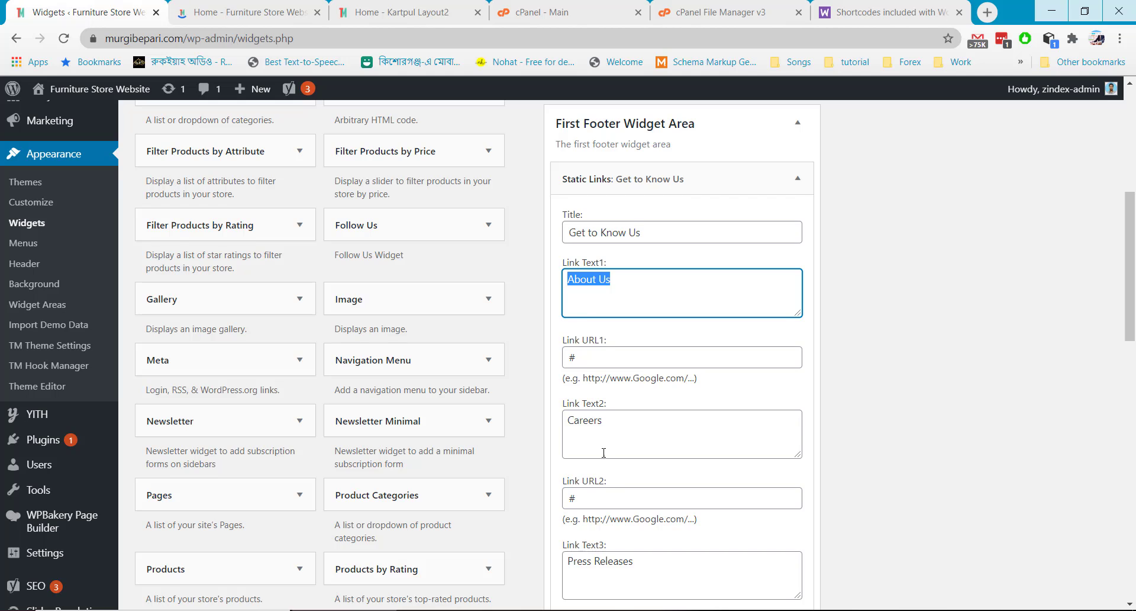
pyautogui.scroll(-1, 617, 483)
pyautogui.scroll(-2, 636, 498)
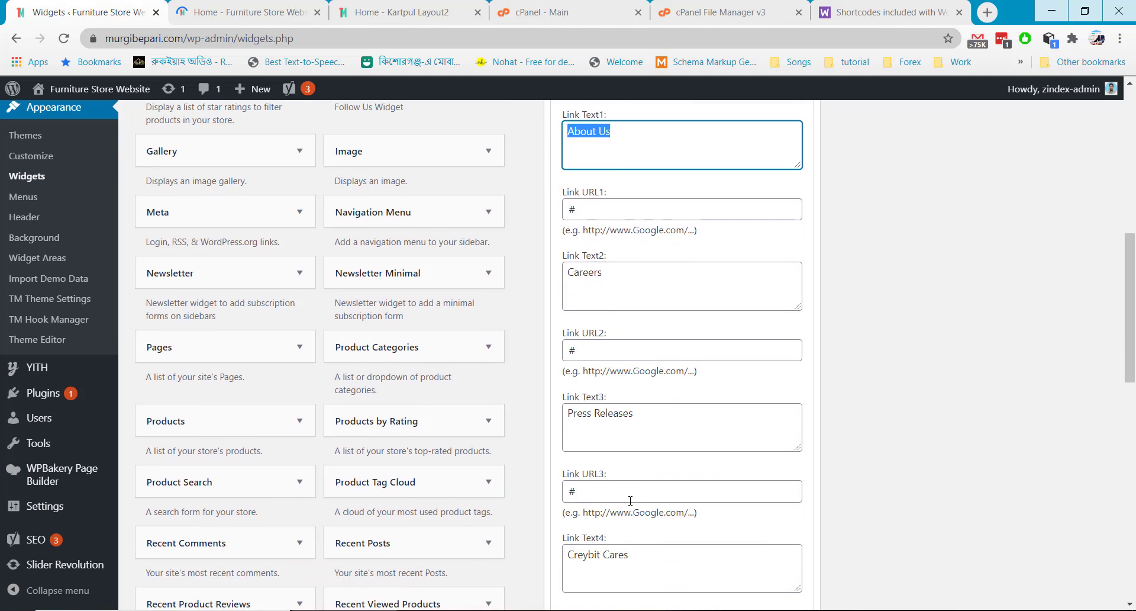
# Step: View the live homepage footer and highlight its Get to Know Us column for comparison with the widget
pyautogui.click(258, 7)
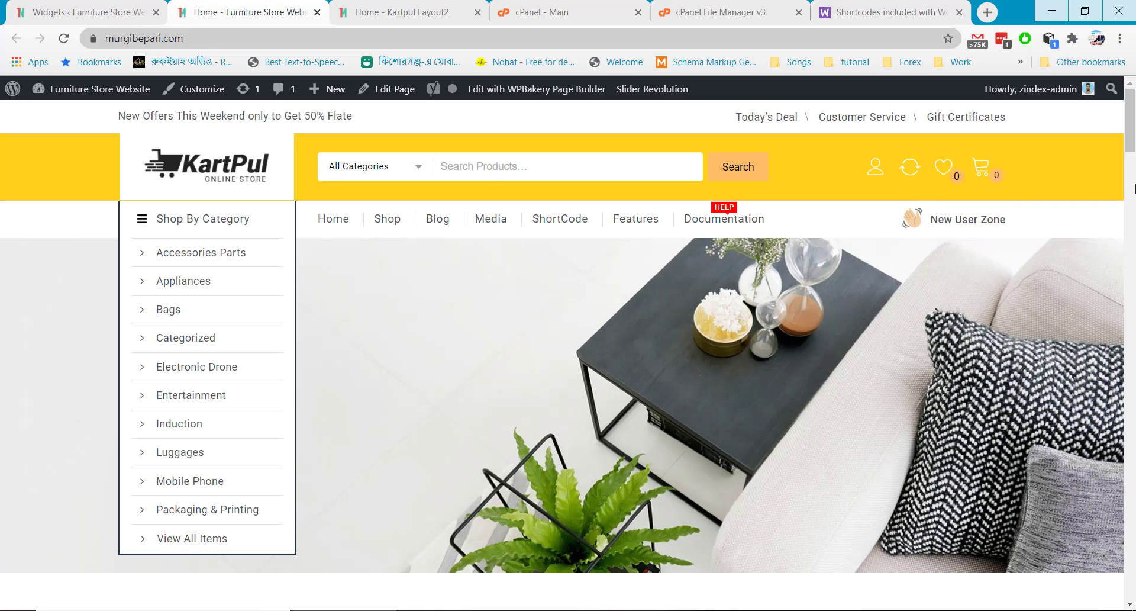
pyautogui.moveTo(1128, 135); pyautogui.dragTo(1127, 521)
pyautogui.scroll(-2, 461, 471)
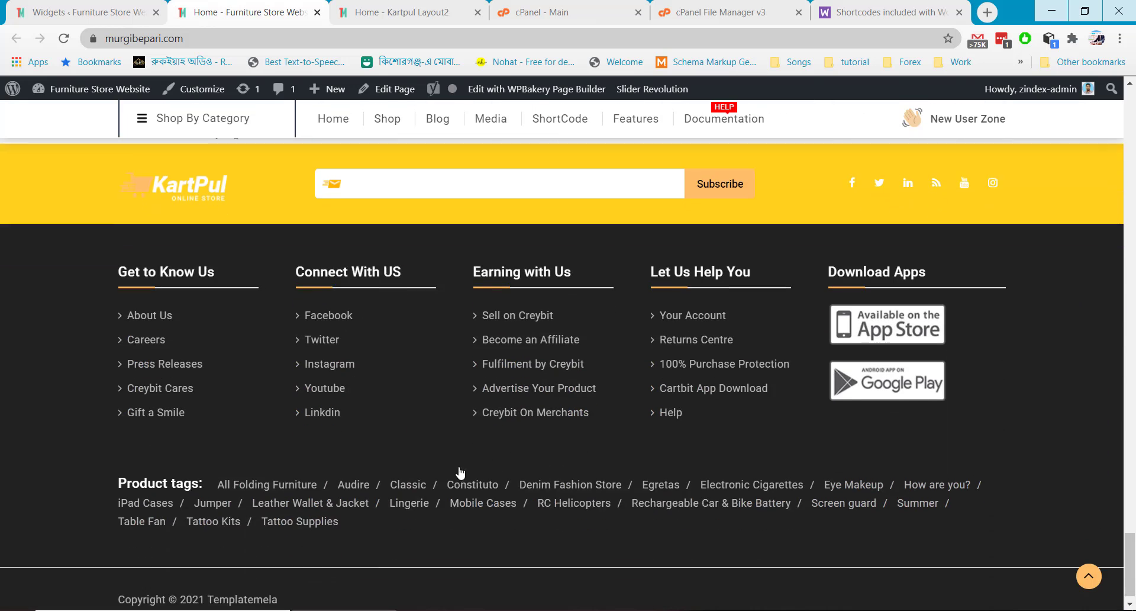
pyautogui.moveTo(198, 398); pyautogui.dragTo(110, 320)
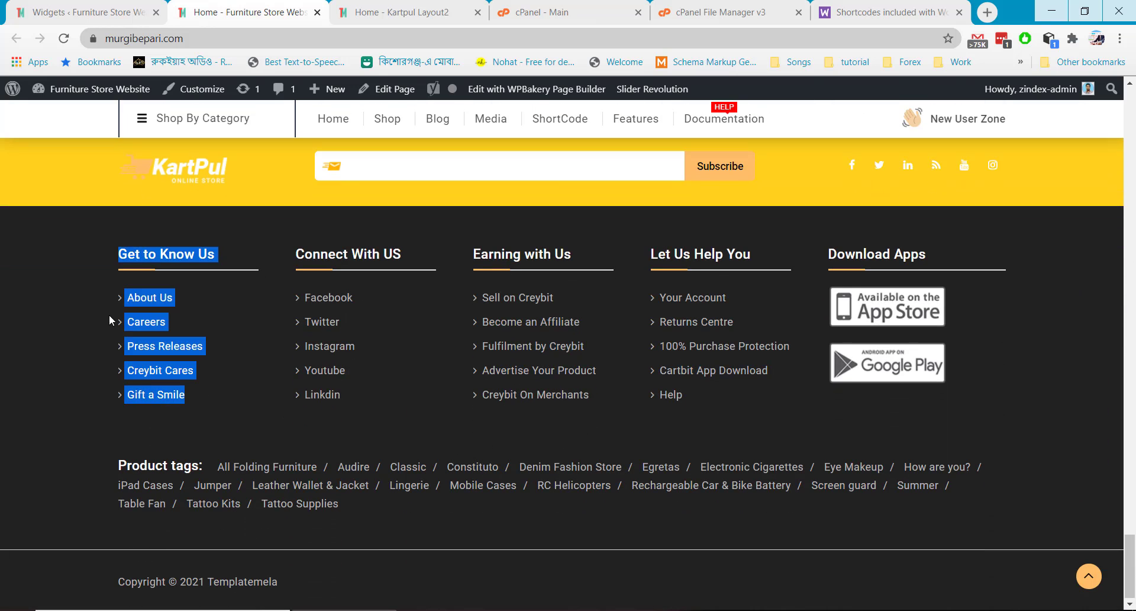
# Step: Review the remaining Get to Know Us link fields, dismissing the Visual Editor widget tip, and close the widget without changes
pyautogui.click(138, 14)
pyautogui.scroll(-5, 677, 375)
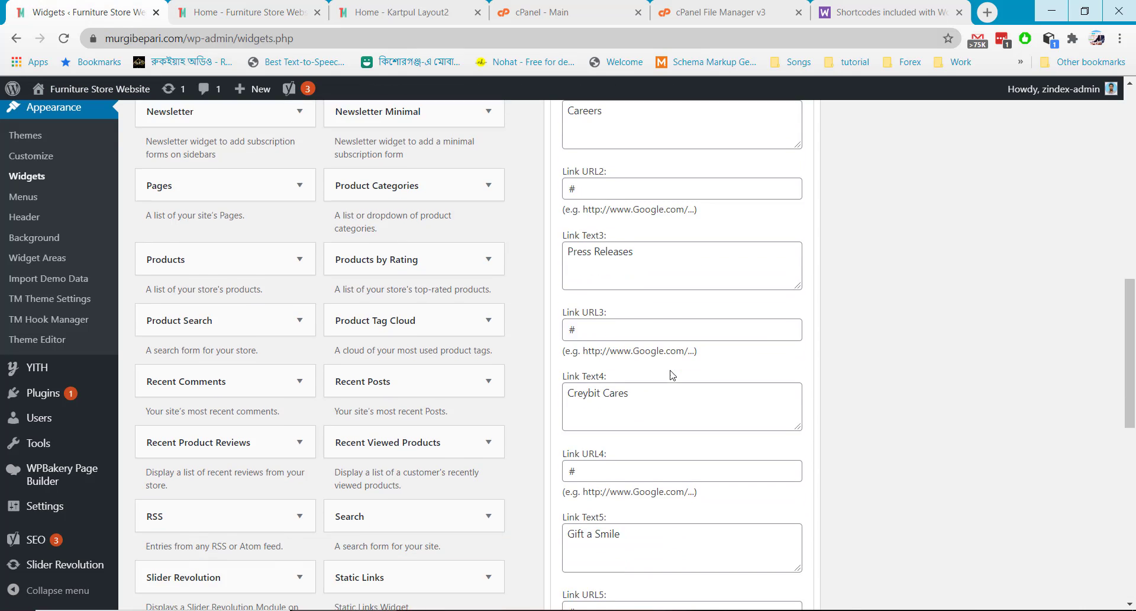
pyautogui.scroll(-3, 674, 379)
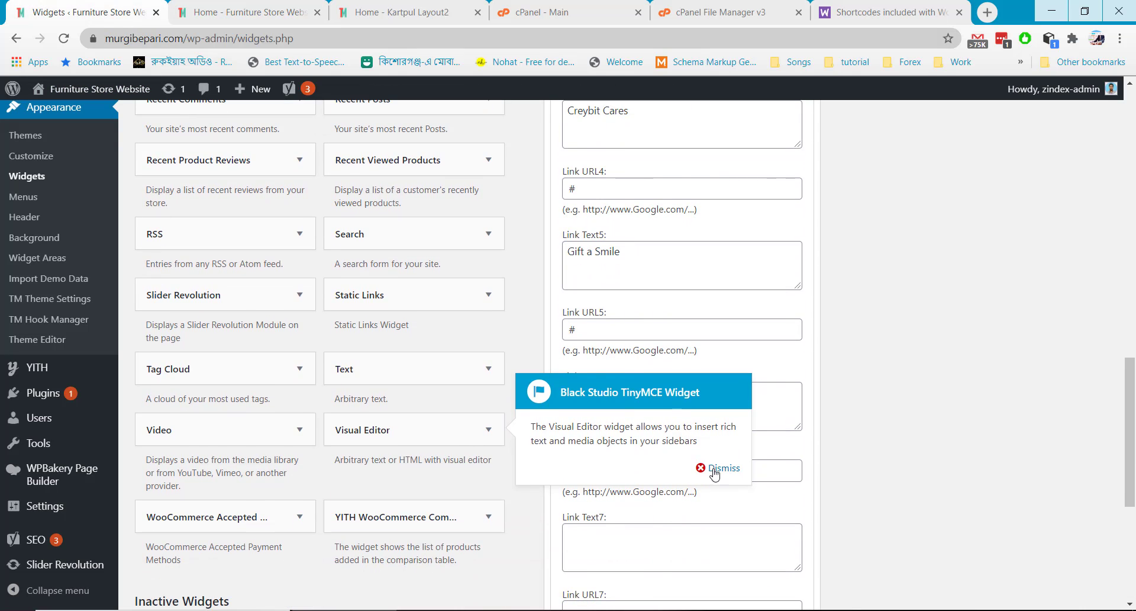
pyautogui.click(714, 473)
pyautogui.scroll(-4, 714, 473)
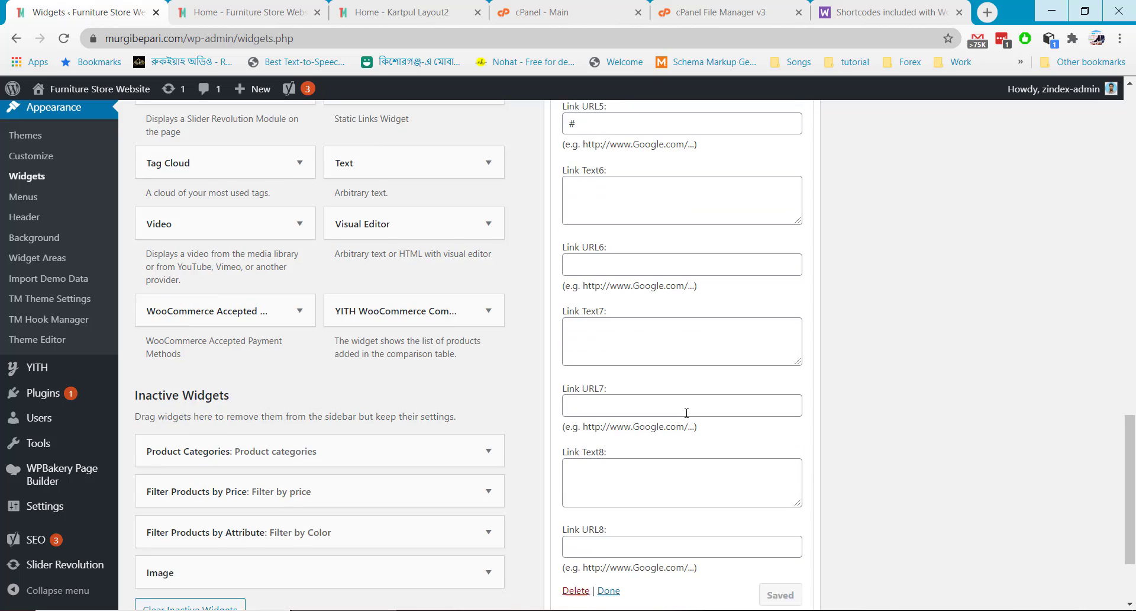
pyautogui.scroll(-2, 686, 419)
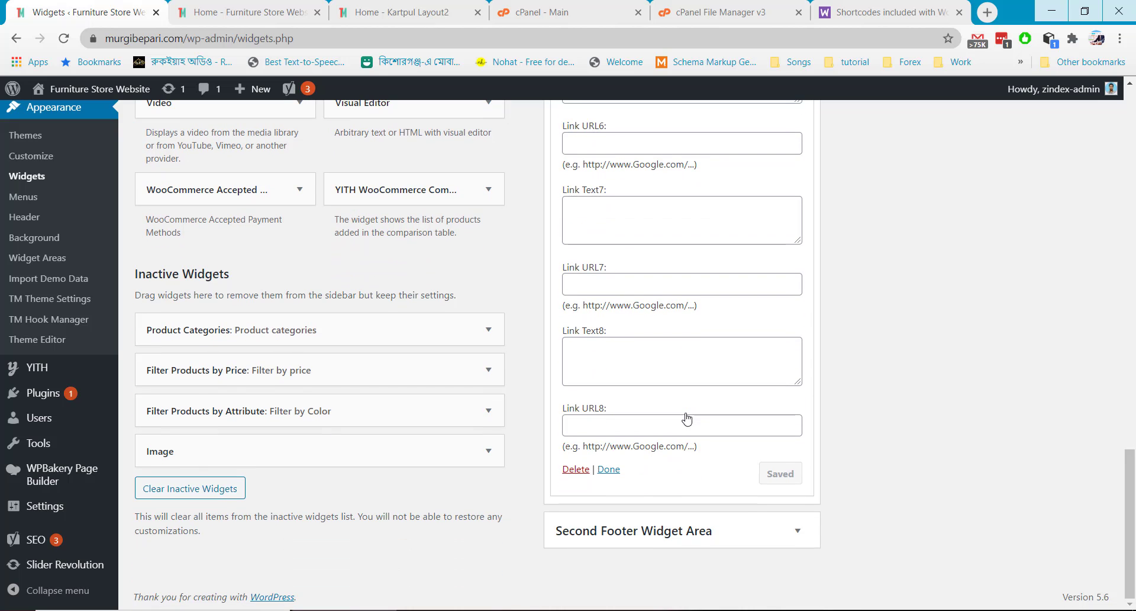
pyautogui.click(609, 469)
pyautogui.scroll(2, 676, 474)
pyautogui.scroll(-3, 680, 473)
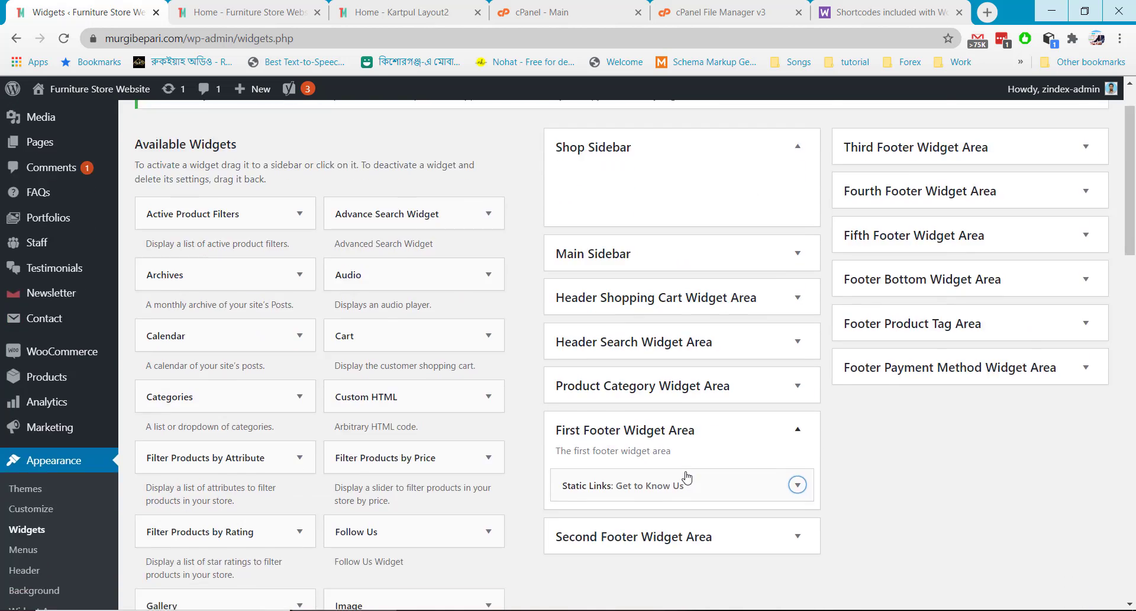
# Step: Expand the Second Footer Widget Area and its static links widget to examine the title and first link text
pyautogui.click(751, 380)
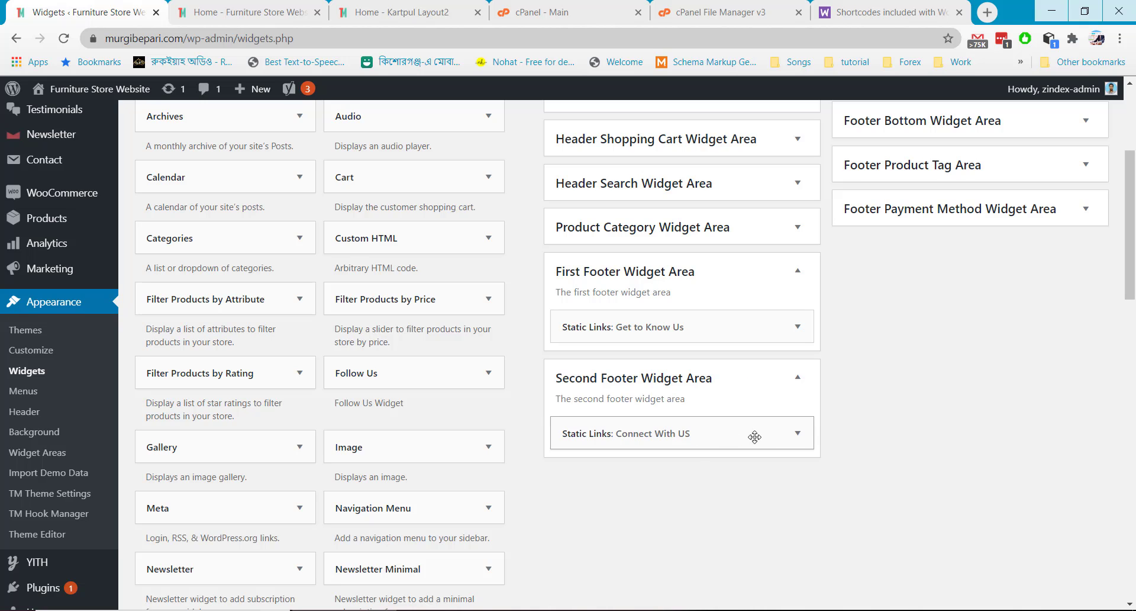
pyautogui.click(795, 435)
pyautogui.moveTo(670, 485); pyautogui.dragTo(559, 491)
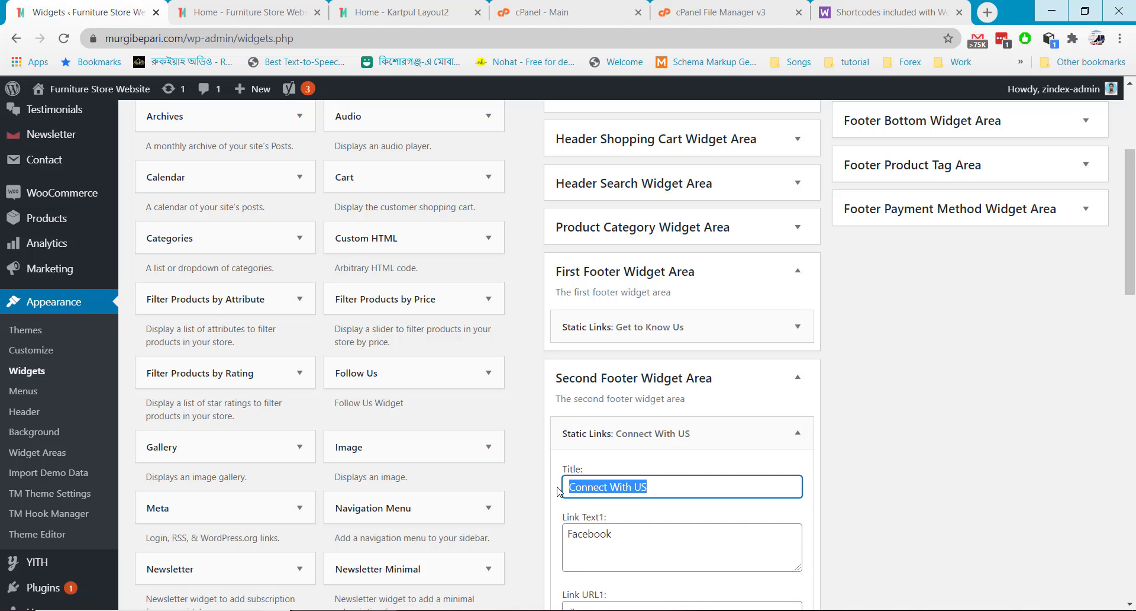
pyautogui.moveTo(625, 543); pyautogui.dragTo(535, 528)
# Step: Compare the Connect With US widget with its column in the live footer, then collapse the Second Footer Widget Area
pyautogui.click(220, 7)
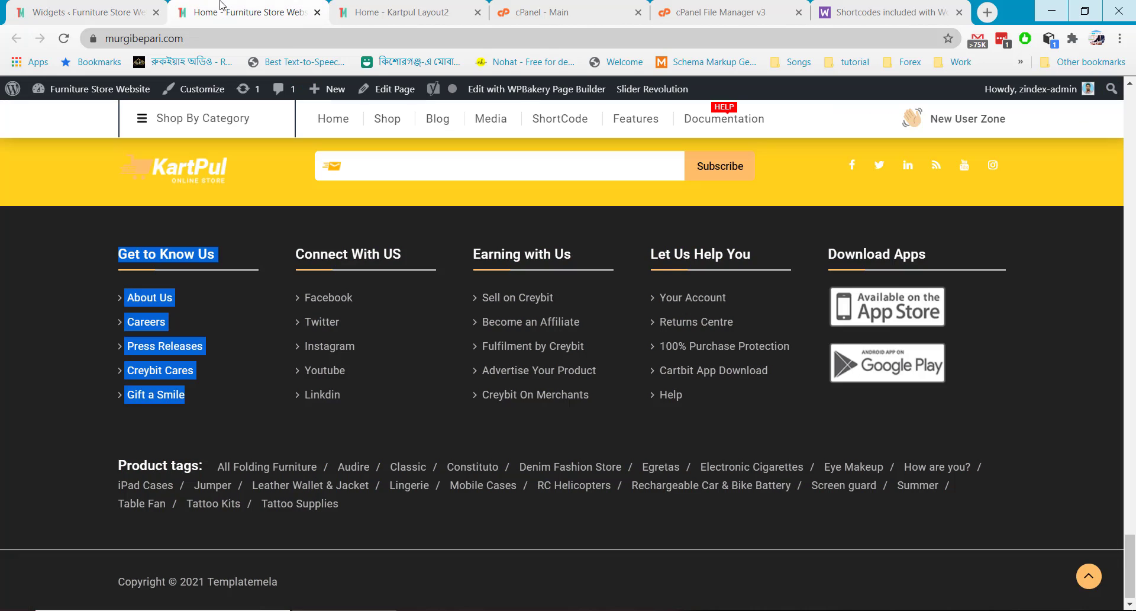
pyautogui.click(322, 247)
pyautogui.moveTo(296, 253)
pyautogui.mouseDown()
pyautogui.moveTo(360, 303)
pyautogui.moveTo(385, 389)
pyautogui.moveTo(344, 379)
pyautogui.moveTo(313, 255)
pyautogui.mouseUp()
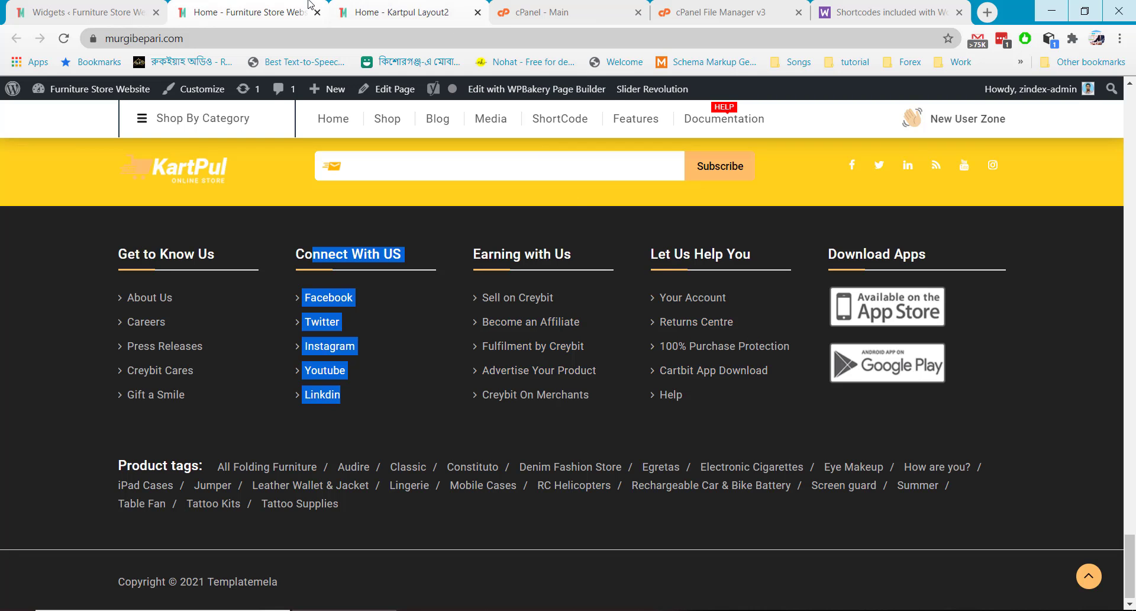
pyautogui.click(134, 21)
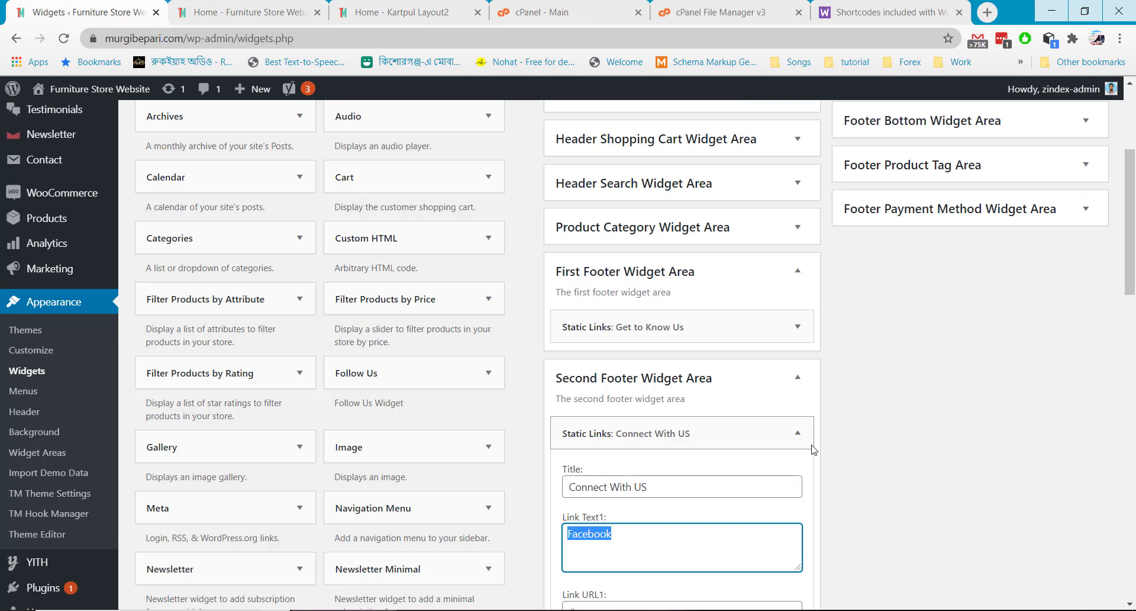
pyautogui.click(797, 377)
# Step: Expand the Fourth Footer Widget Area, compare it with the live footer's Let Us Help You column, and collapse it
pyautogui.scroll(4, 868, 409)
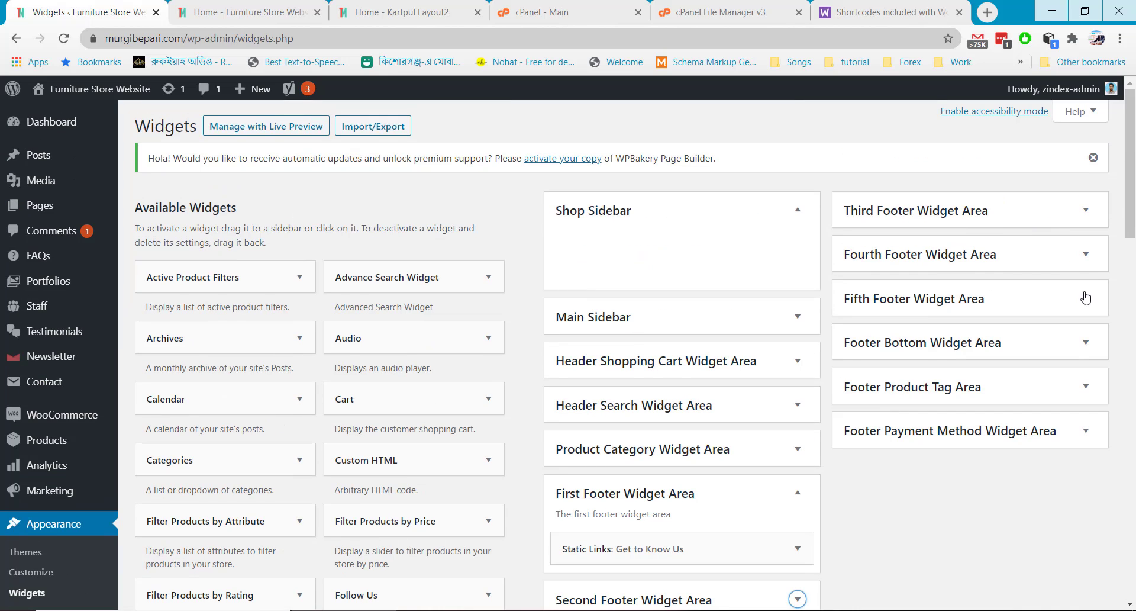
pyautogui.click(1090, 264)
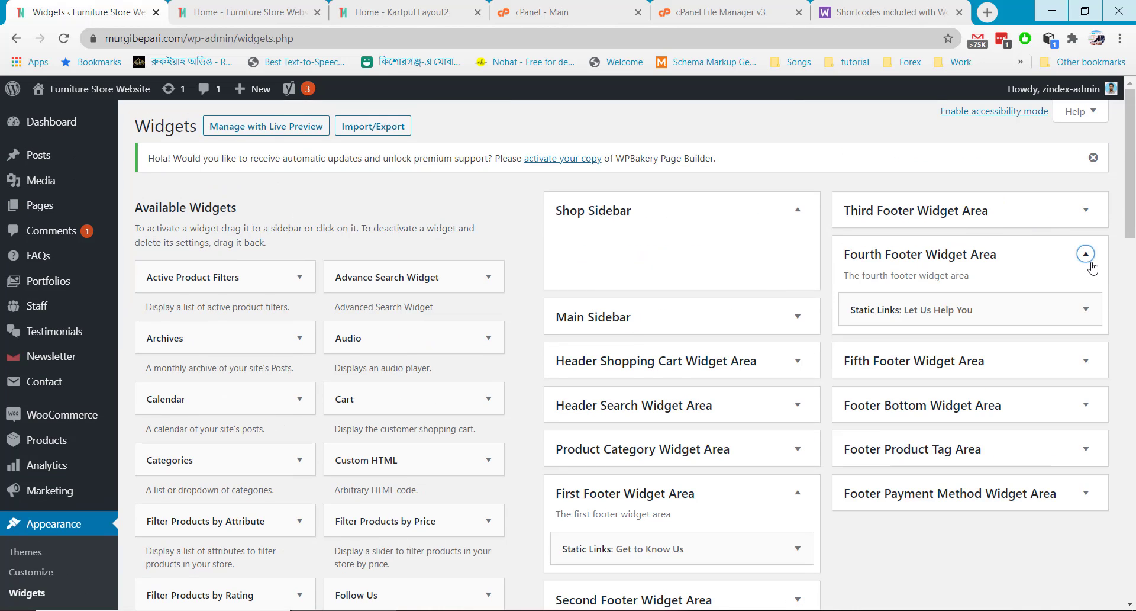
pyautogui.click(278, 13)
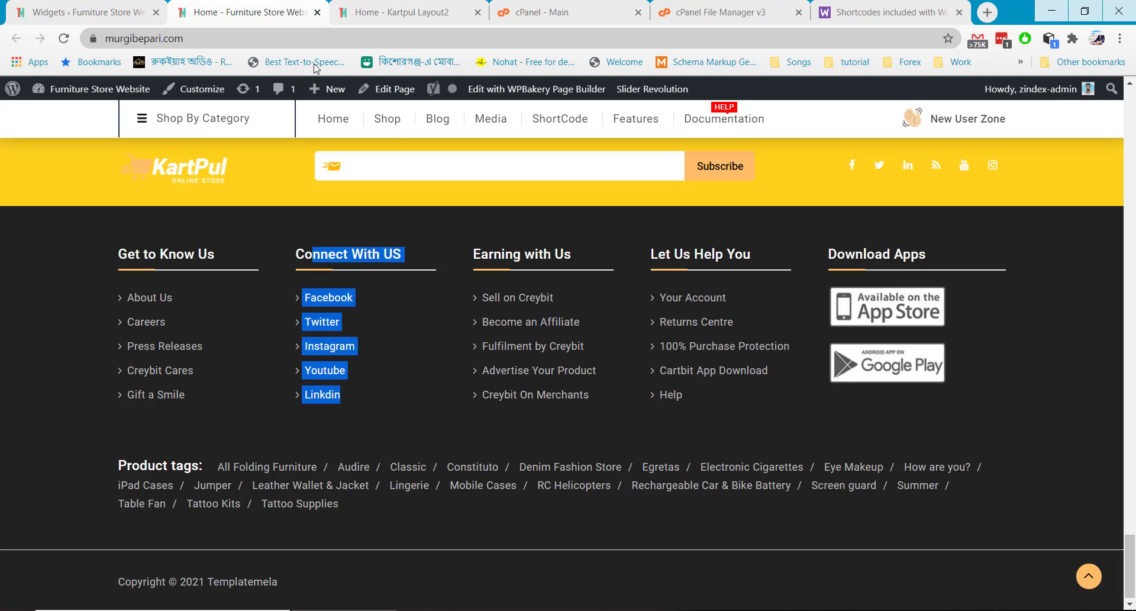
pyautogui.moveTo(769, 251); pyautogui.dragTo(682, 254)
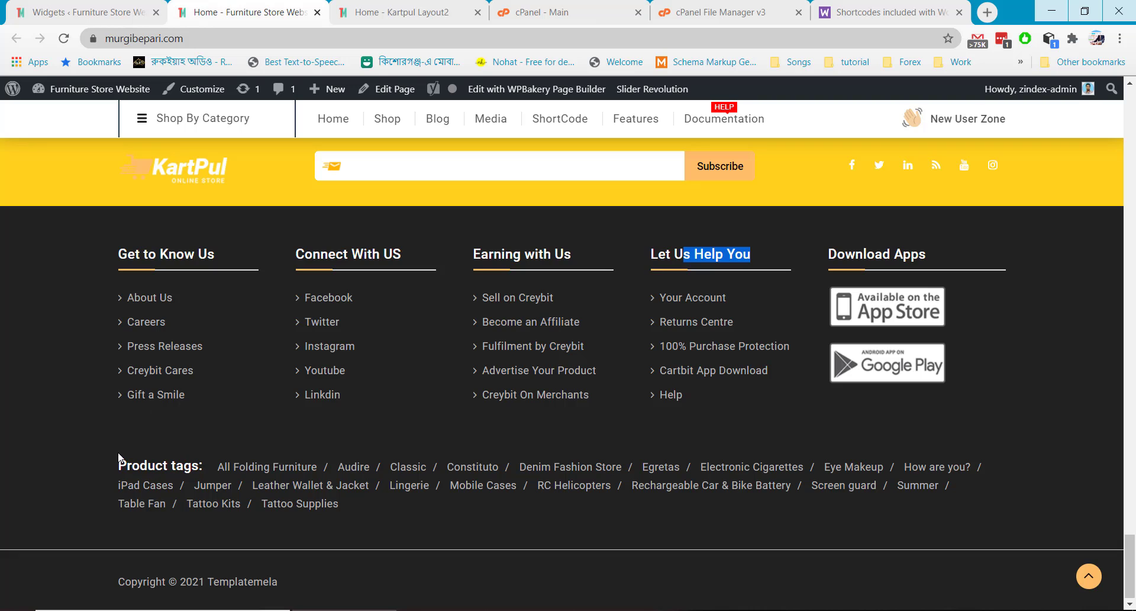
pyautogui.click(114, 8)
pyautogui.click(1085, 267)
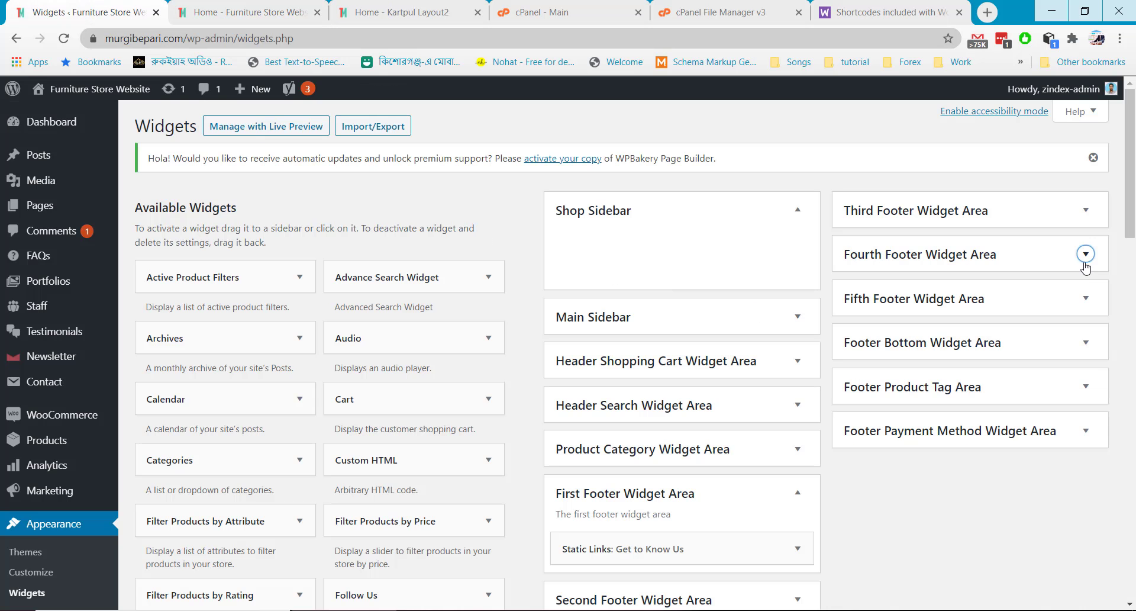
# Step: Expand the Footer Bottom Widget Area, view and close its Image widget settings, and compare the area with the live footer
pyautogui.click(1087, 345)
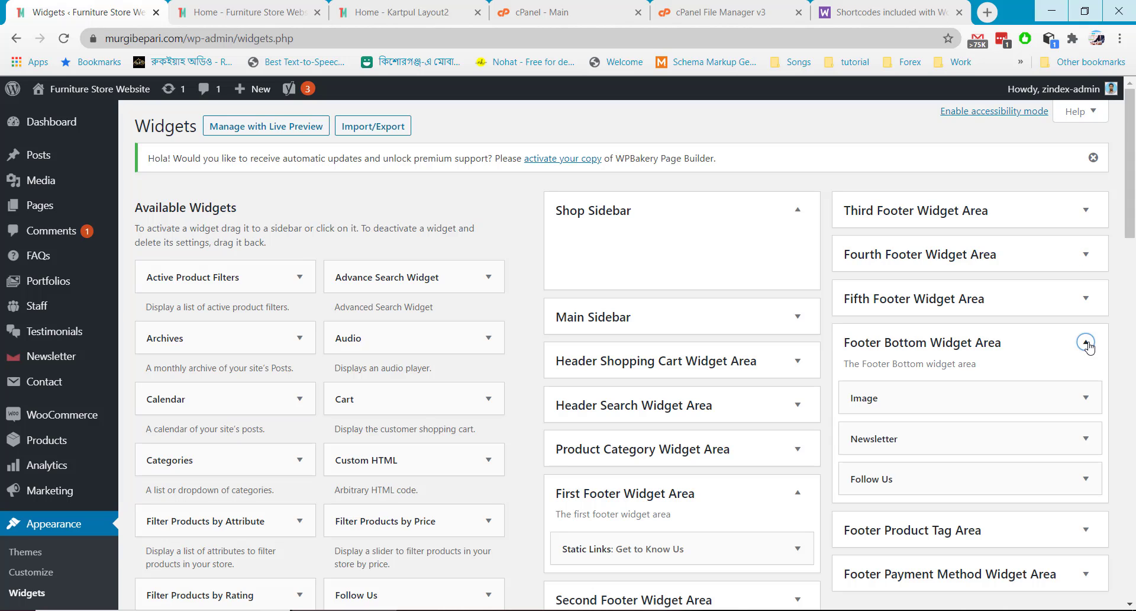
pyautogui.click(1087, 400)
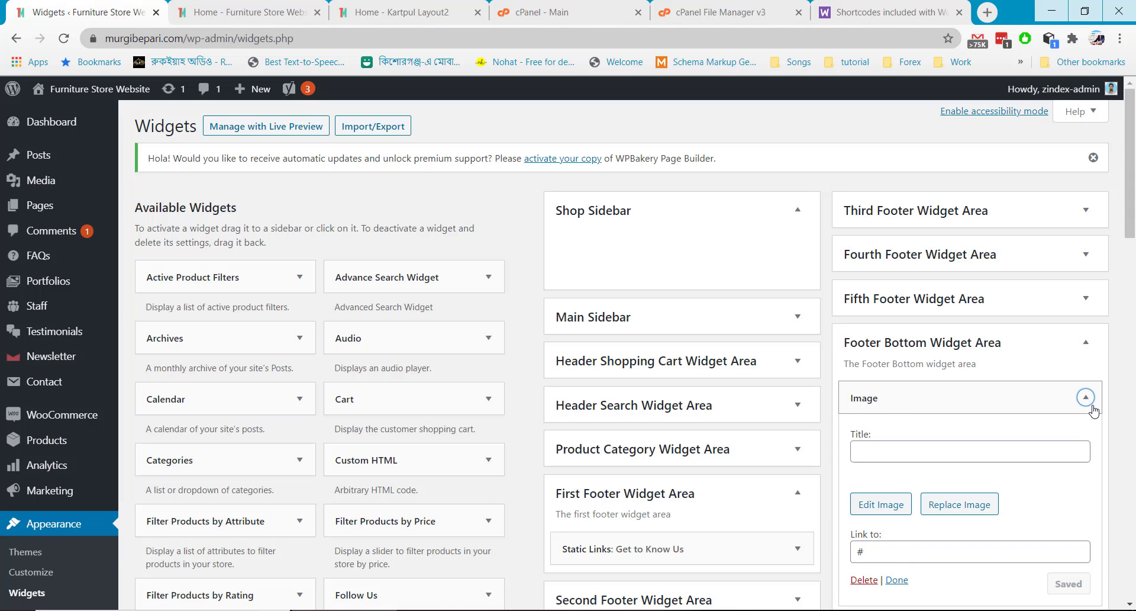
pyautogui.click(1086, 397)
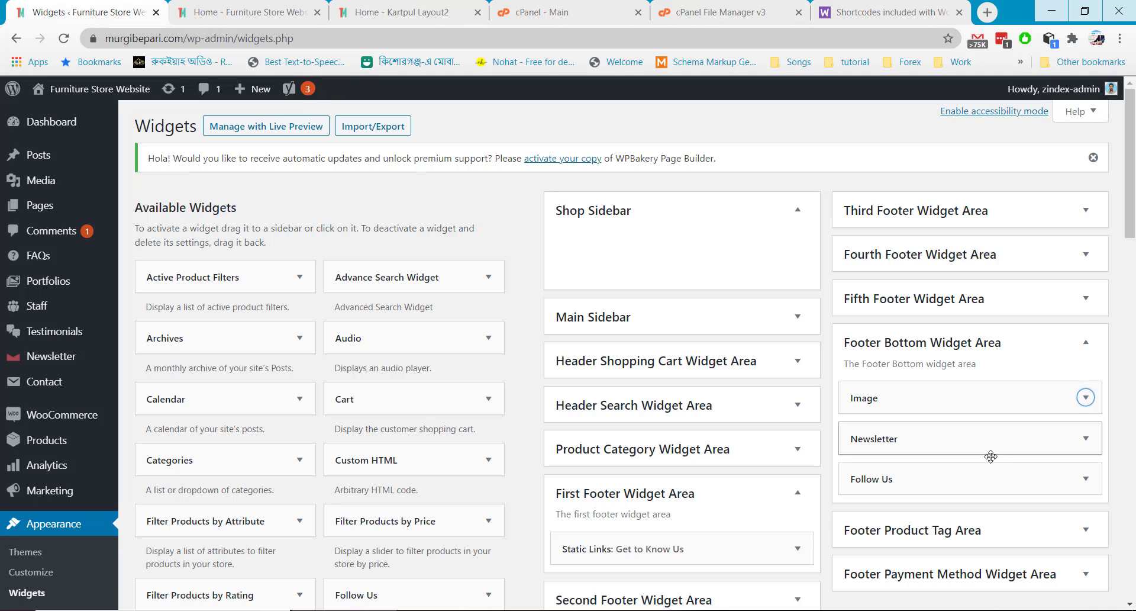
pyautogui.click(240, 8)
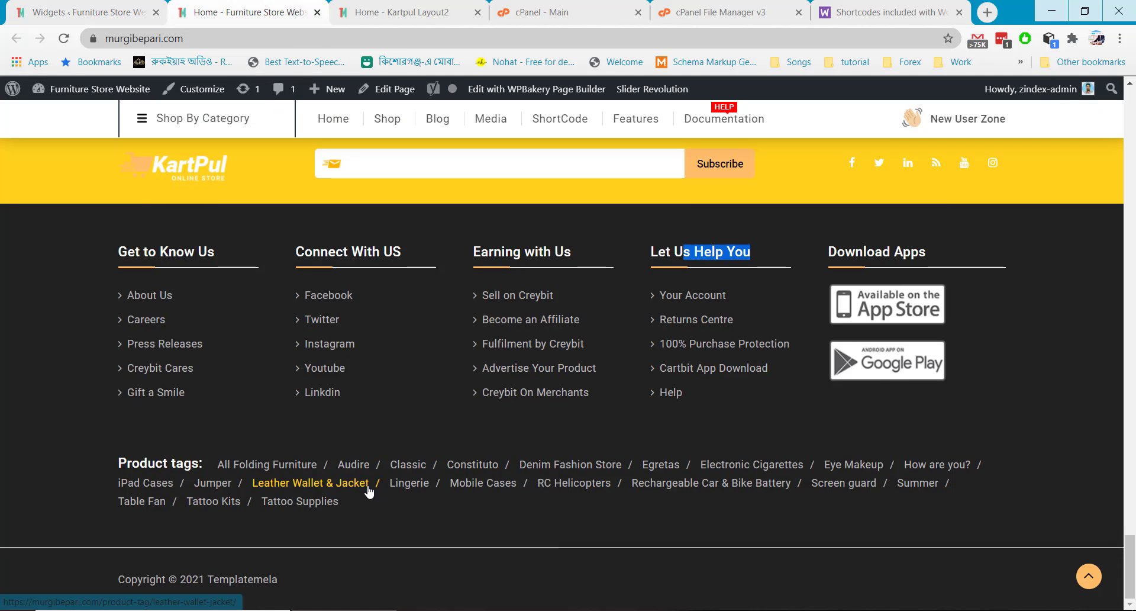
pyautogui.click(89, 12)
# Step: Examine the Accepted Payment Methods widget in the Footer Payment Method Widget Area, check the live footer, and close the widget
pyautogui.scroll(-4, 888, 411)
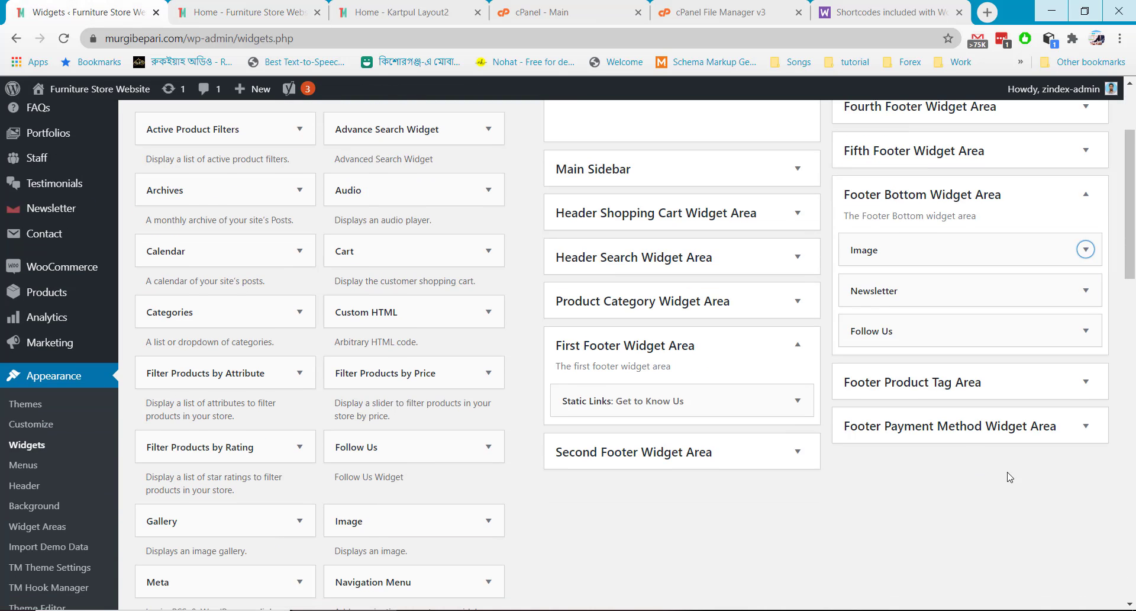
pyautogui.click(976, 358)
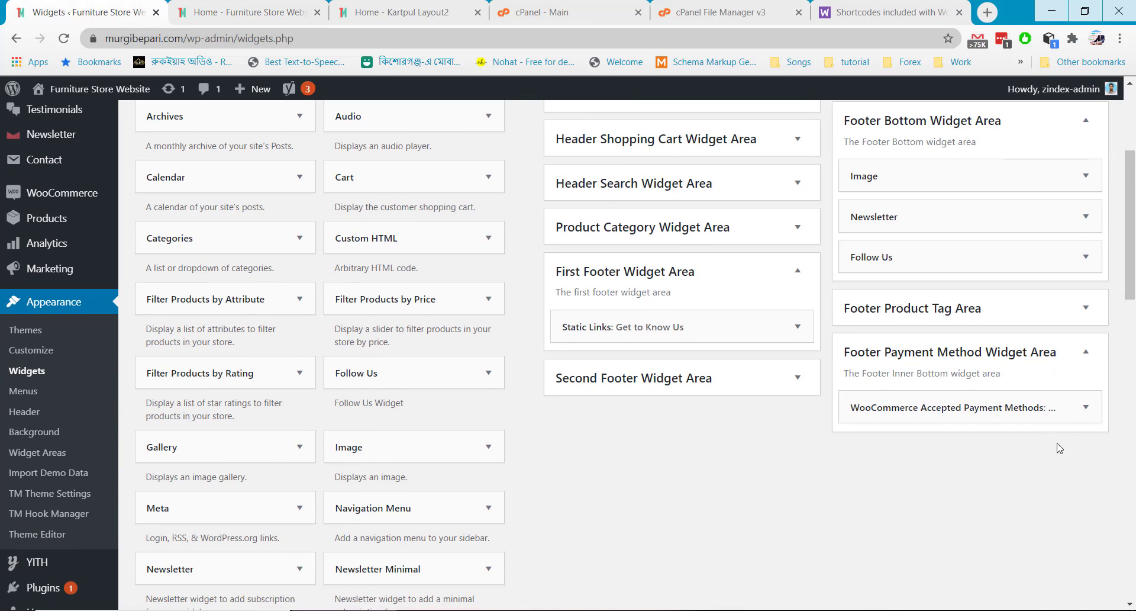
pyautogui.click(1084, 408)
pyautogui.scroll(-3, 1006, 441)
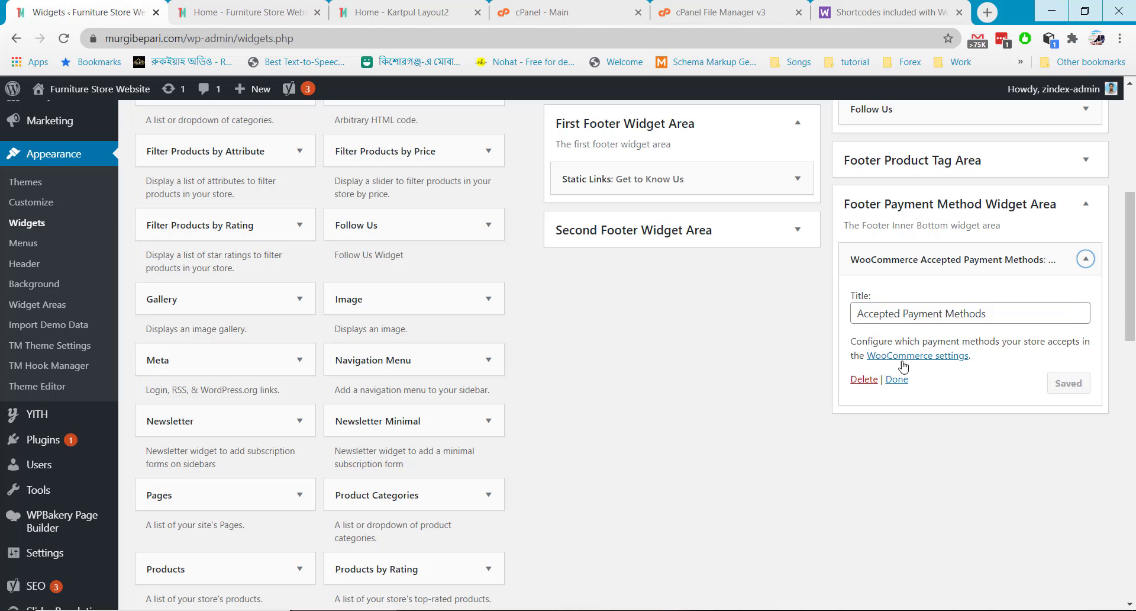
pyautogui.click(248, 12)
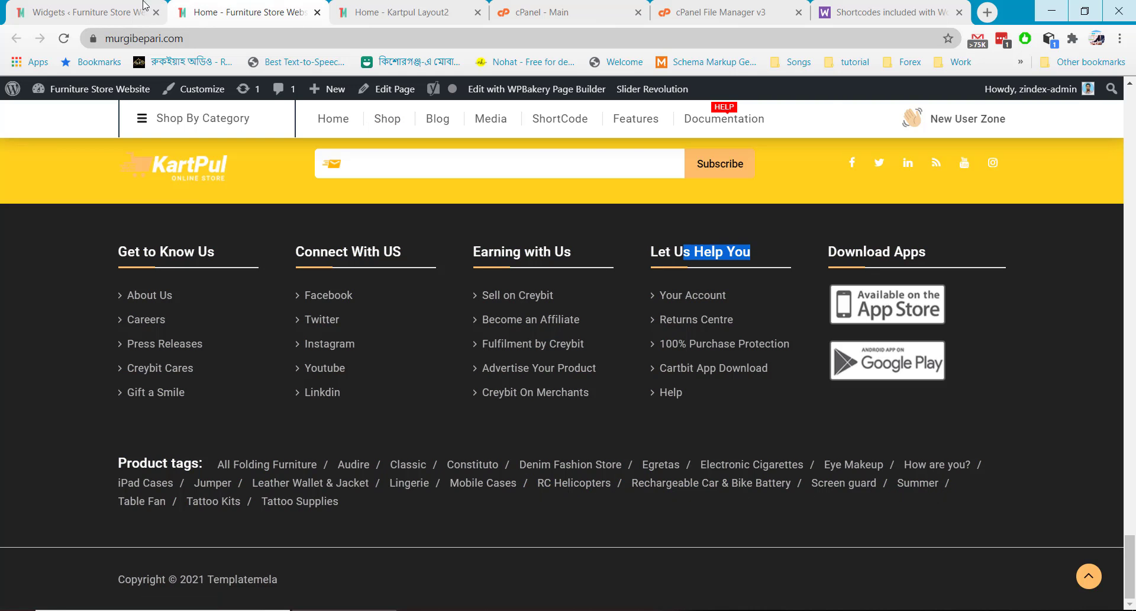
pyautogui.click(124, 12)
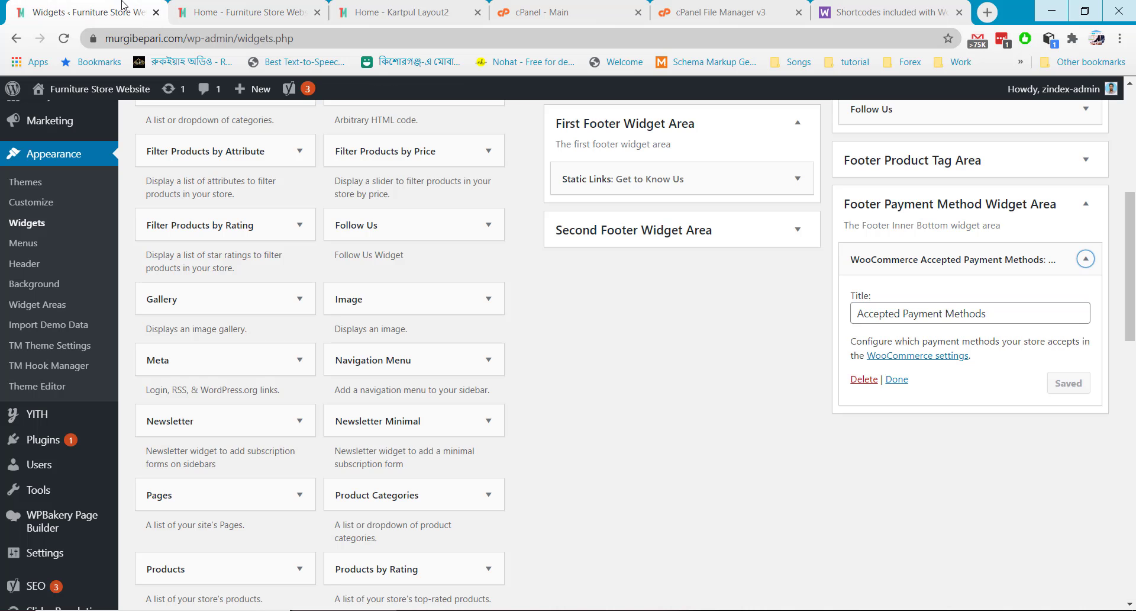
pyautogui.click(896, 380)
# Step: Collapse the Footer Bottom Widget Area and return to the live homepage footer
pyautogui.scroll(6, 900, 380)
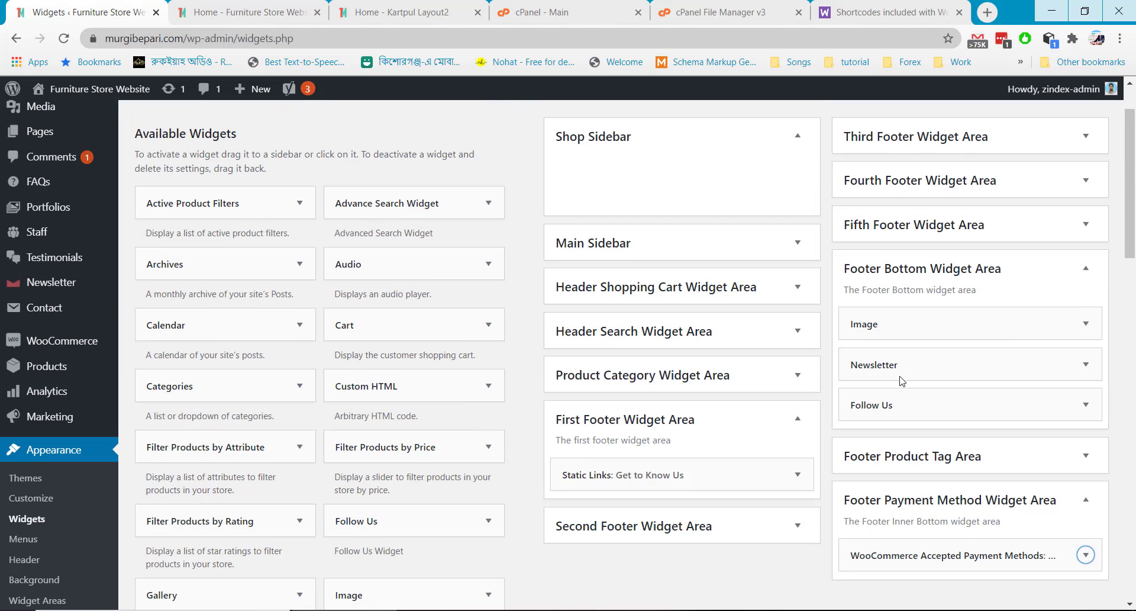
pyautogui.click(1085, 342)
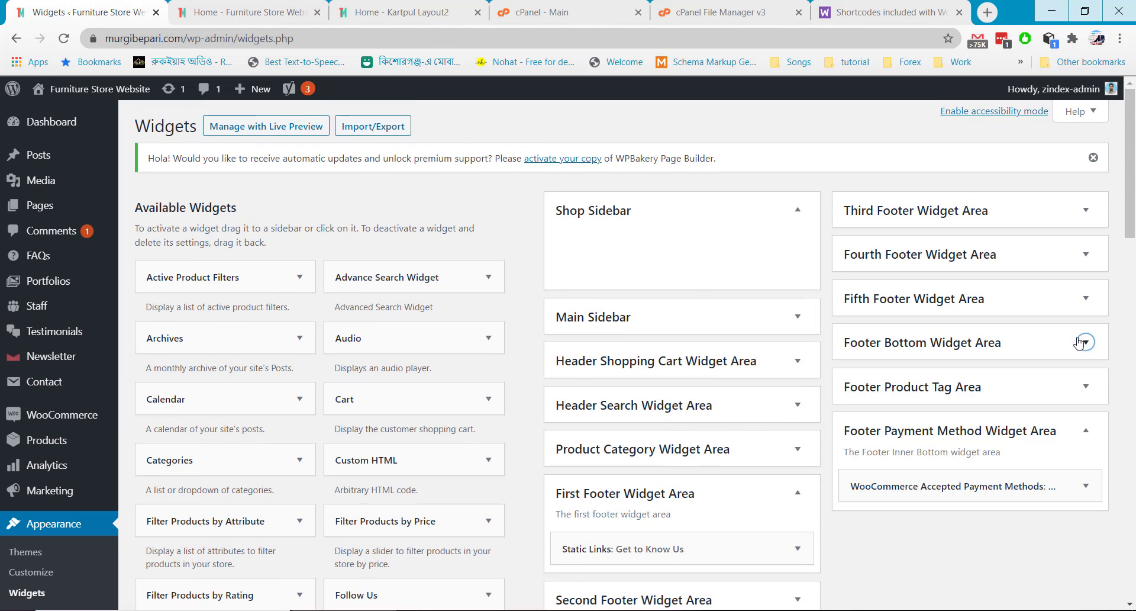
pyautogui.click(289, 10)
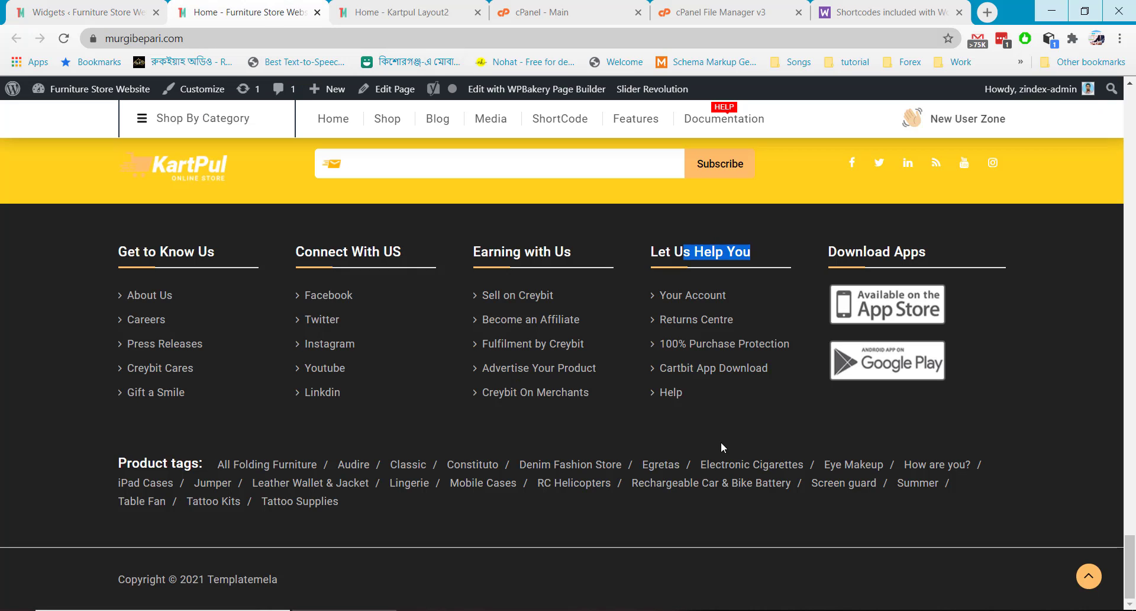
# Step: Return to the top of the live homepage and view the slides of the hero slider
pyautogui.click(829, 445)
pyautogui.scroll(2, 834, 482)
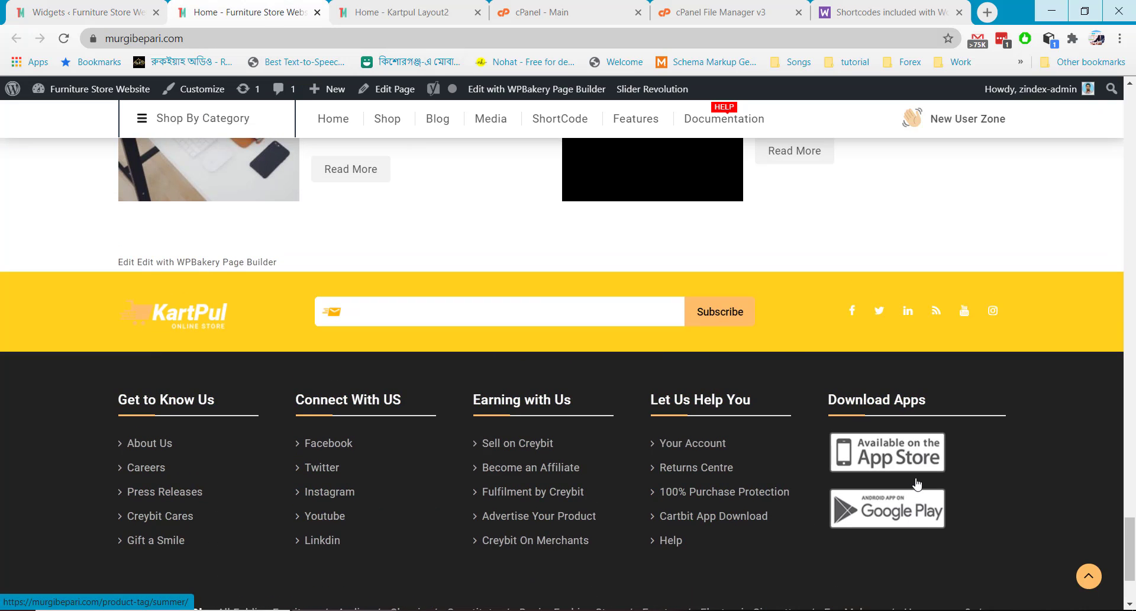
pyautogui.click(1088, 577)
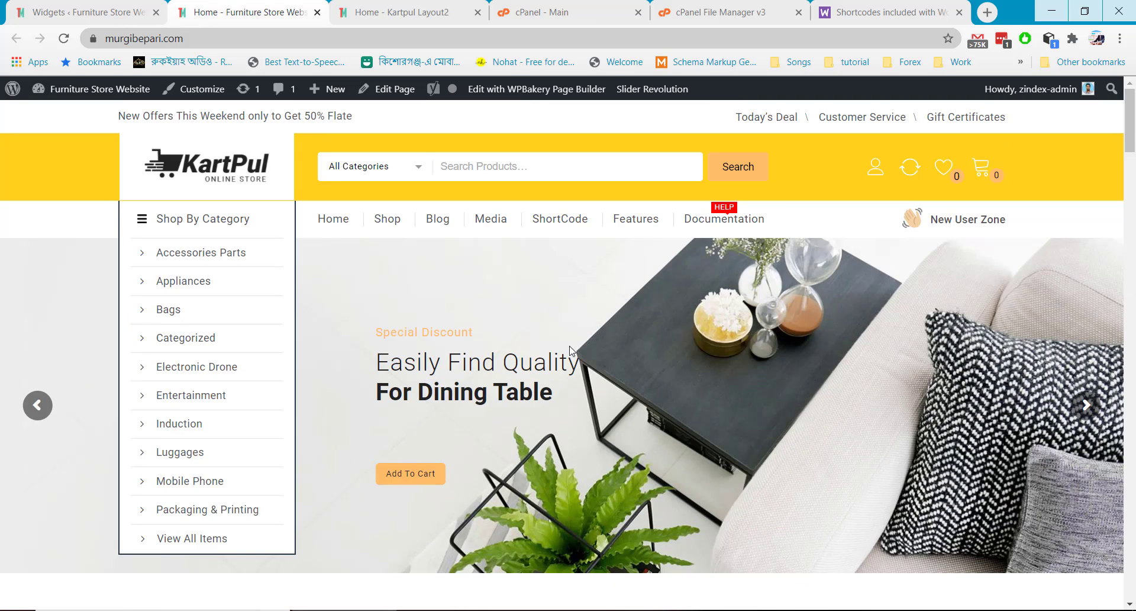
pyautogui.click(1087, 408)
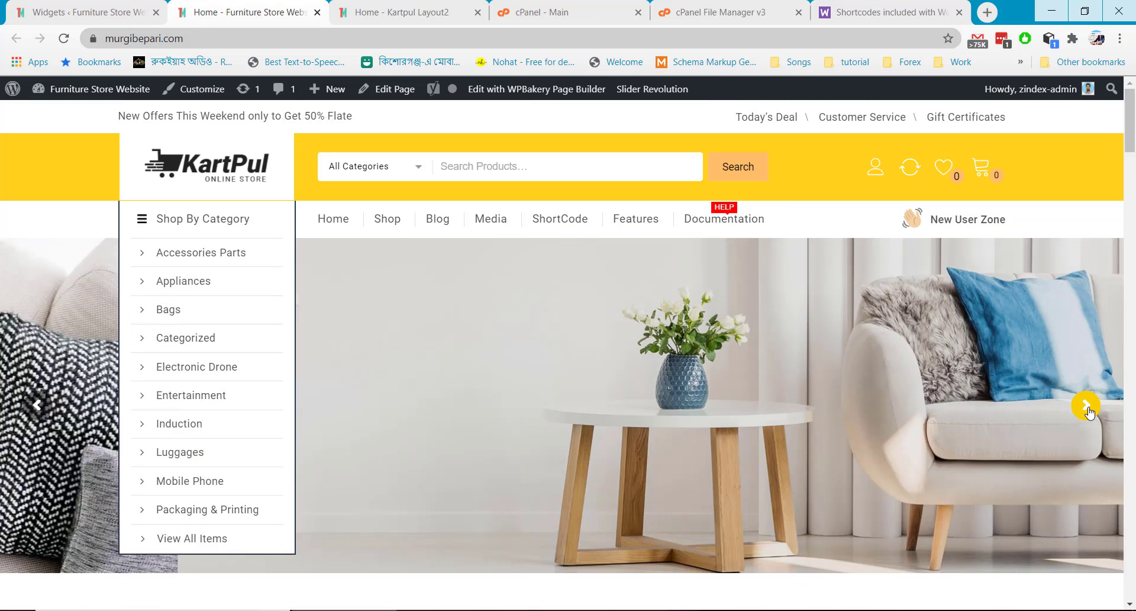
pyautogui.click(1088, 407)
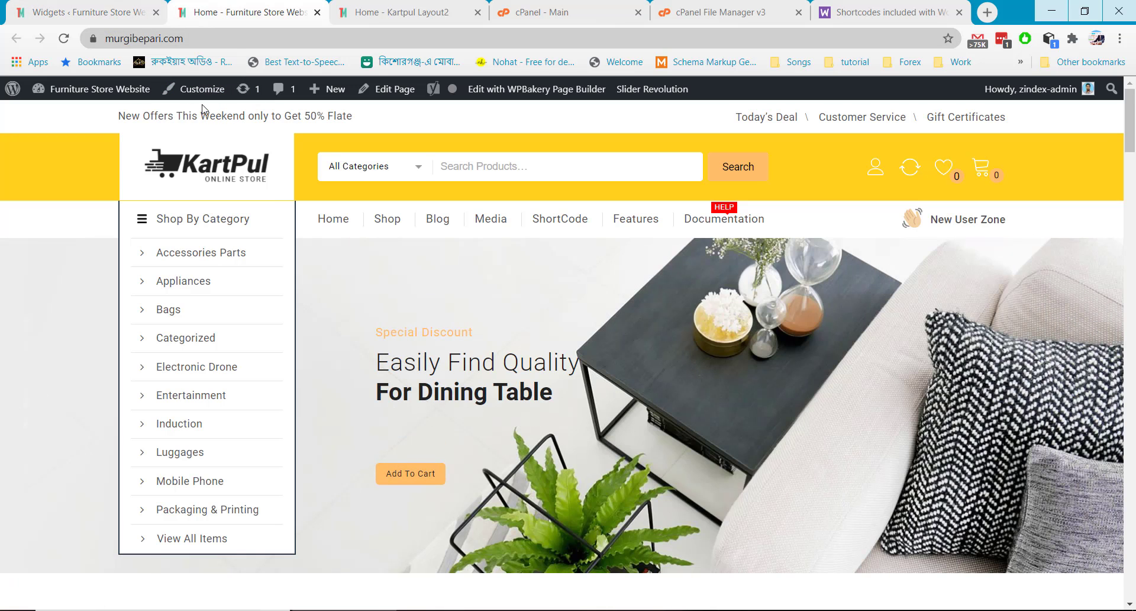
# Step: Open the tmpmela_homeslider_layout2 module for editing in Slider Revolution
pyautogui.click(656, 91)
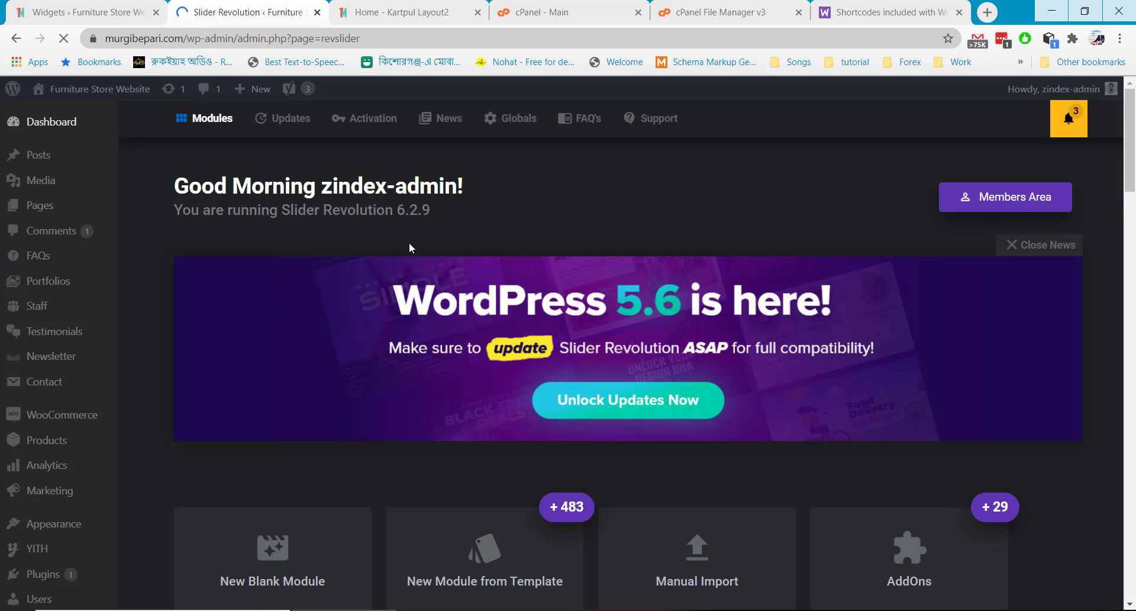
pyautogui.scroll(-1, 467, 334)
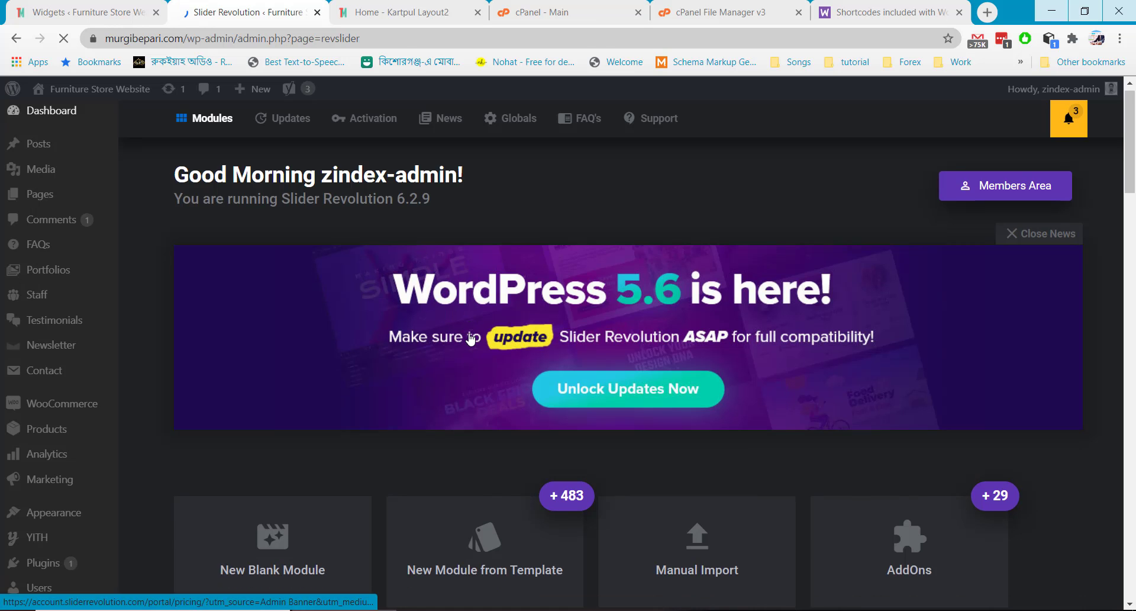
pyautogui.scroll(-8, 470, 338)
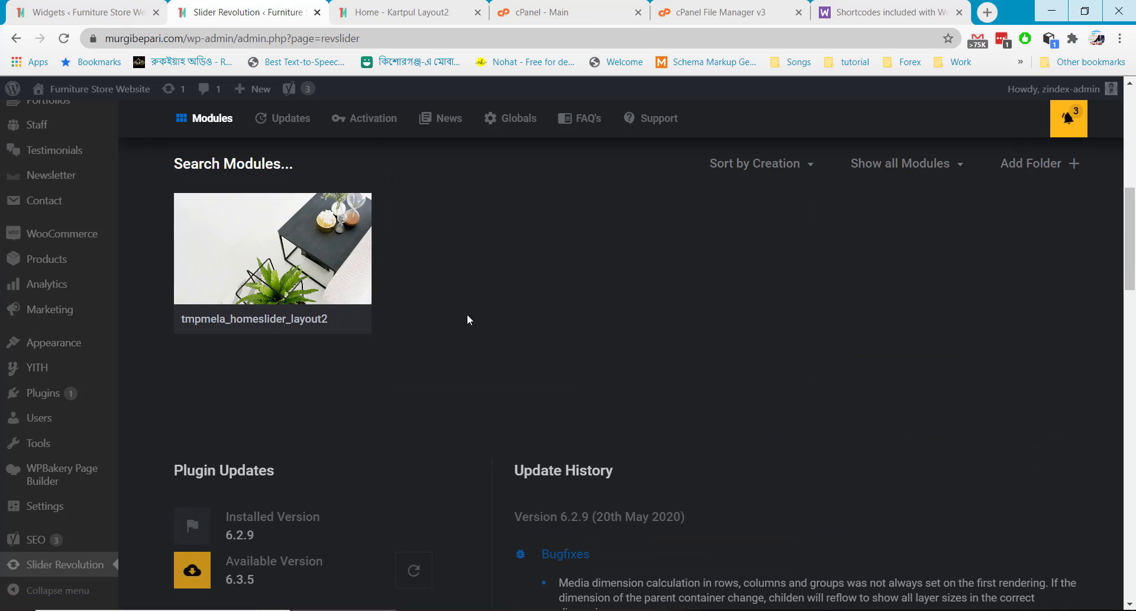
pyautogui.click(255, 261)
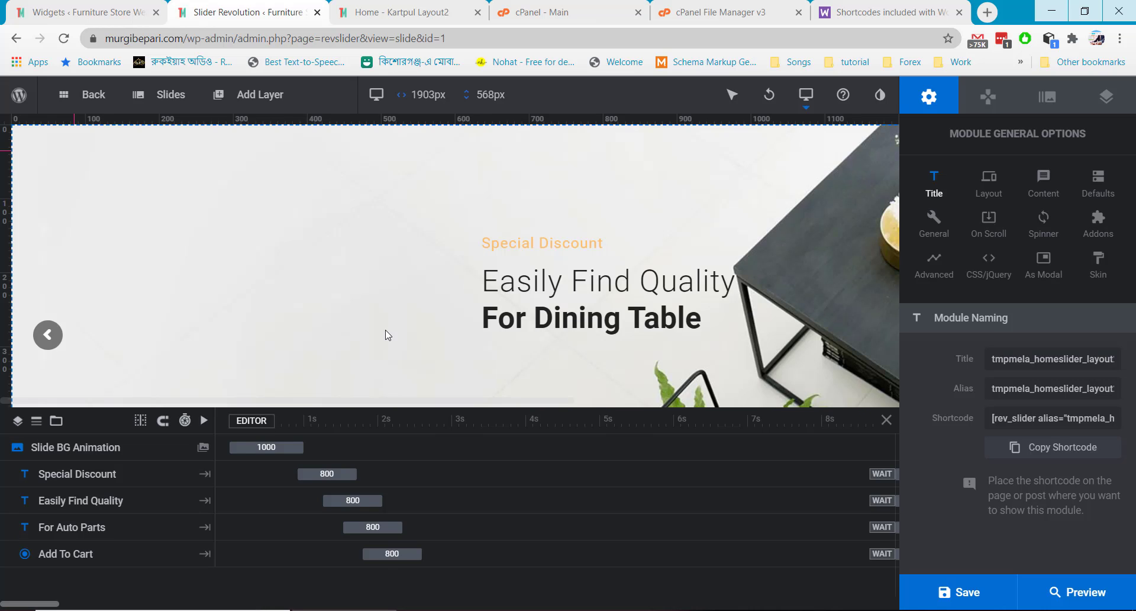
# Step: Replace the text of the slide's "Easily Find Quality" layer with "We Ensure Quality"
pyautogui.click(558, 286)
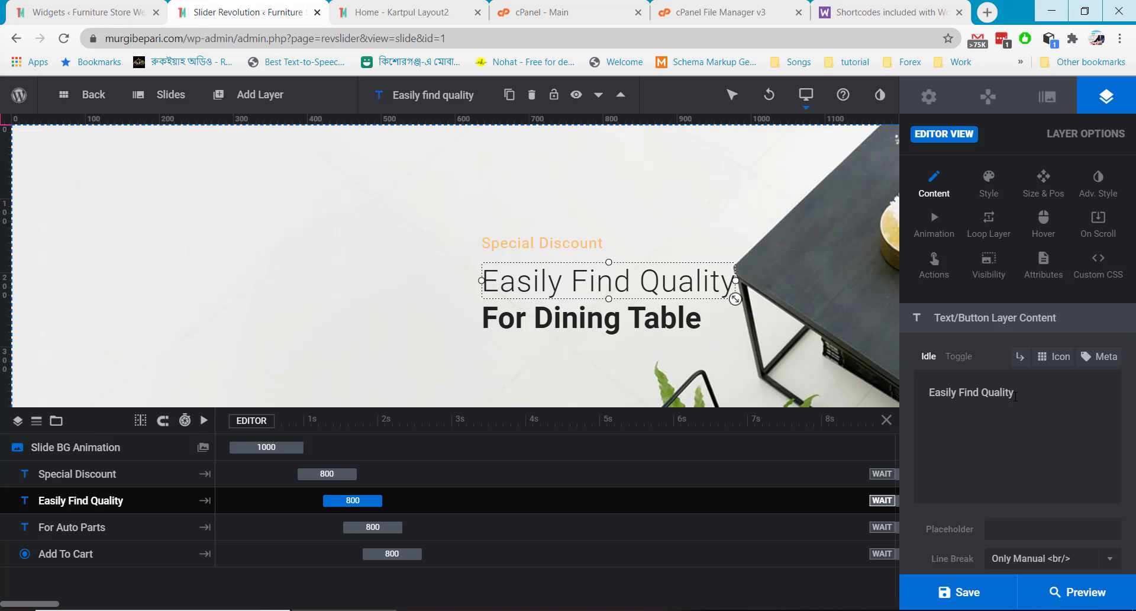
pyautogui.hotkey('shift', 'Left')
pyautogui.hotkey('shift', 'Left')
pyautogui.hotkey('shift', 'Left')
pyautogui.hotkey('shift', 'Left')
pyautogui.hotkey('shift', 'Left')
pyautogui.hotkey('shift', 'Left')
pyautogui.hotkey('shift', 'Left')
pyautogui.hotkey('shift', 'Left')
pyautogui.hotkey('shift', 'Left')
pyautogui.hotkey('shift', 'Left')
pyautogui.hotkey('shift', 'Home')
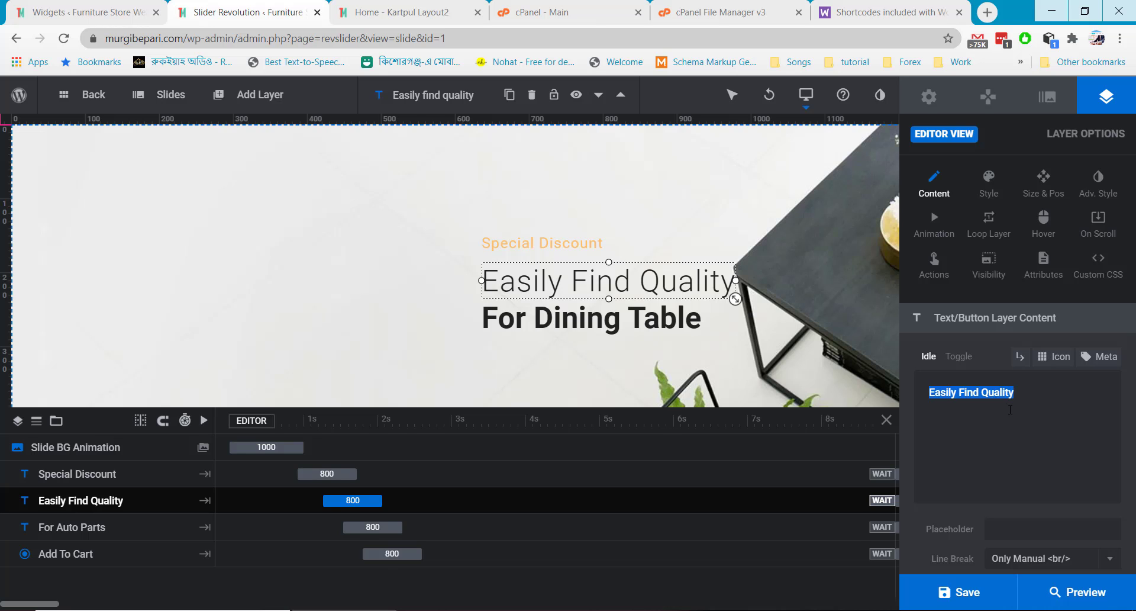
pyautogui.write('We Ensure')
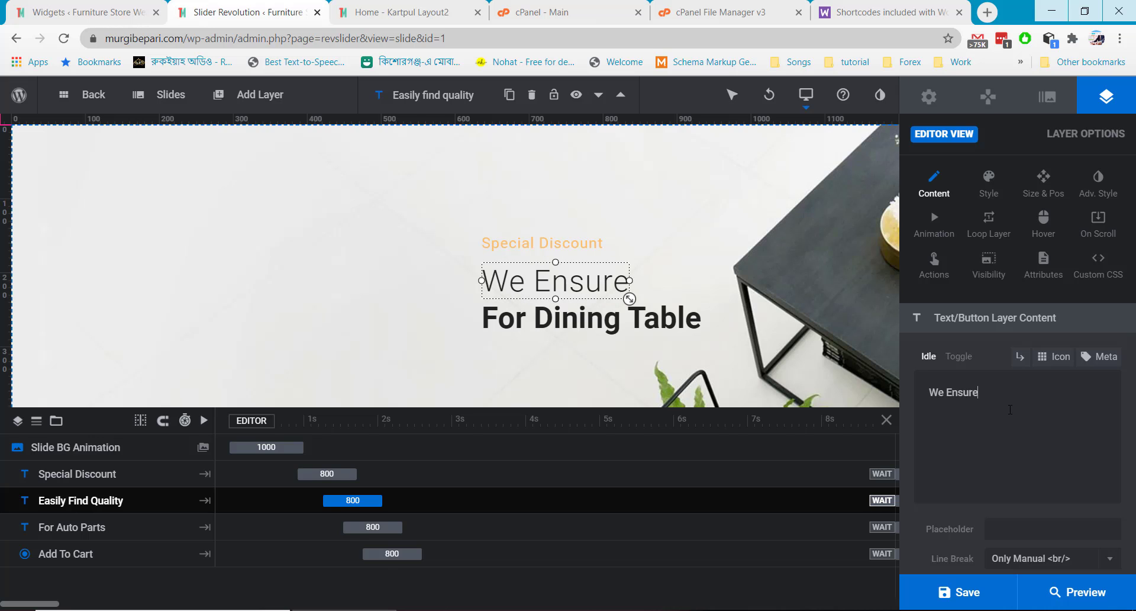
pyautogui.write(' Quality')
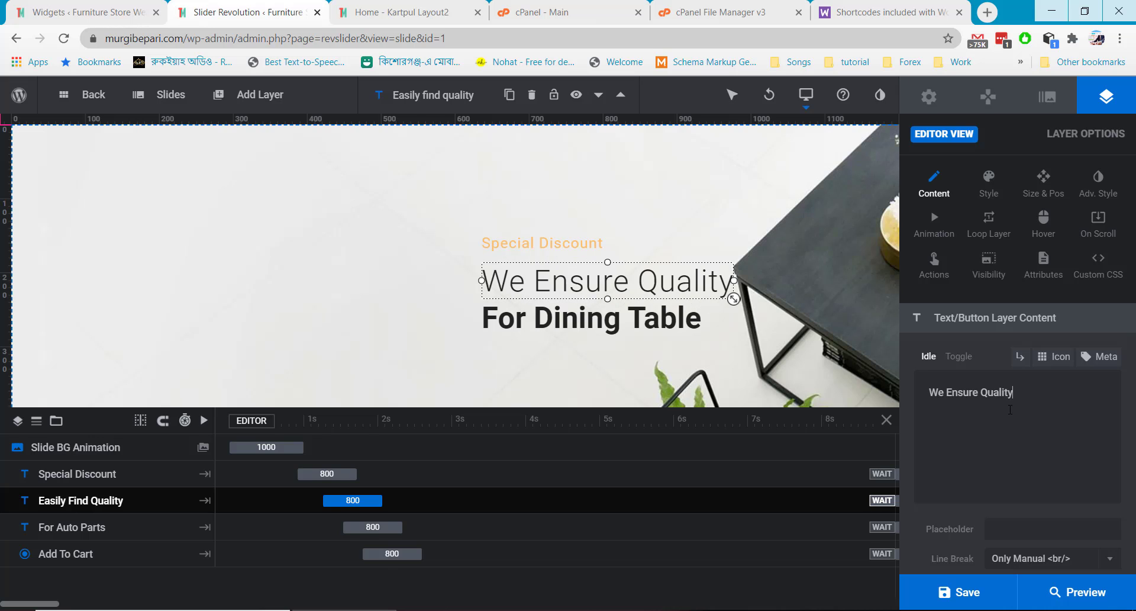
pyautogui.click(704, 349)
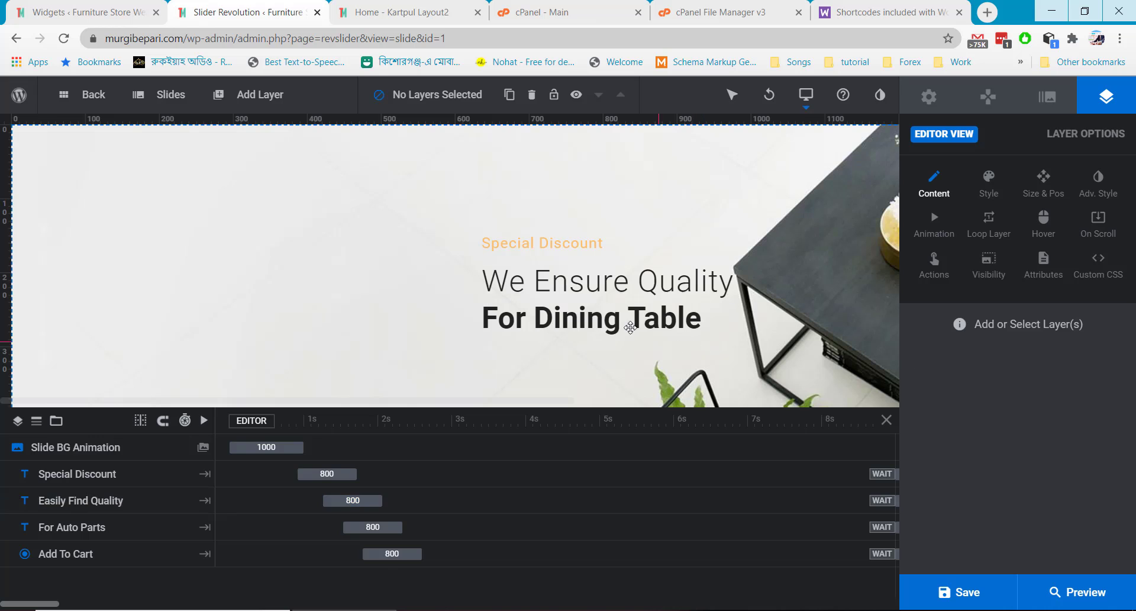
# Step: Move the Special Discount, We Ensure Quality and For Dining Table layers further left on the slide, placing We Ensure Quality at about X 392, Y 176
pyautogui.click(564, 248)
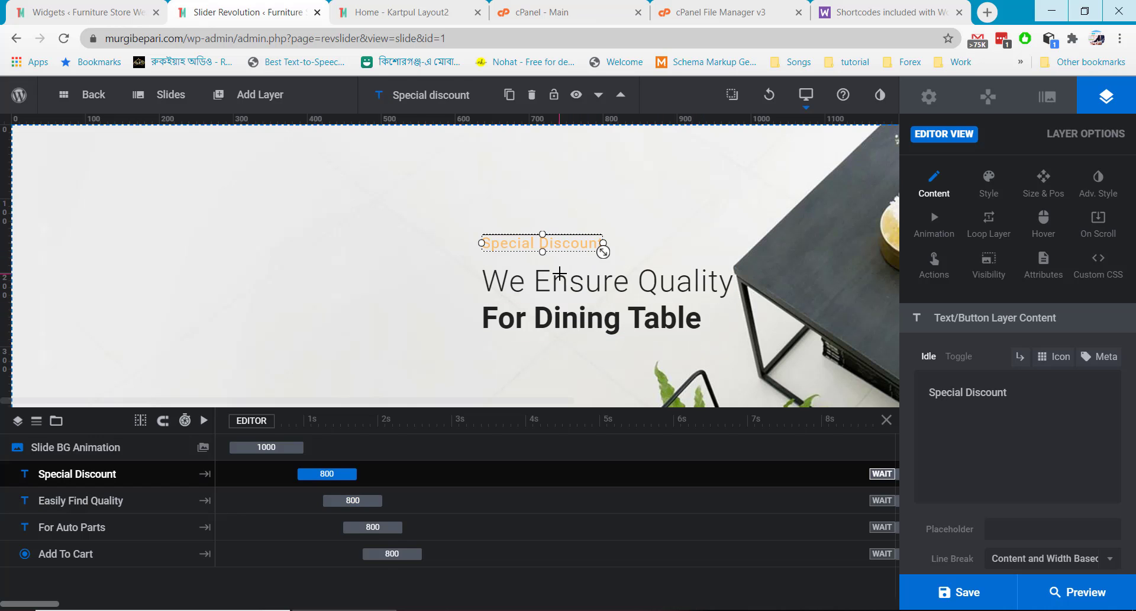
pyautogui.click(559, 287)
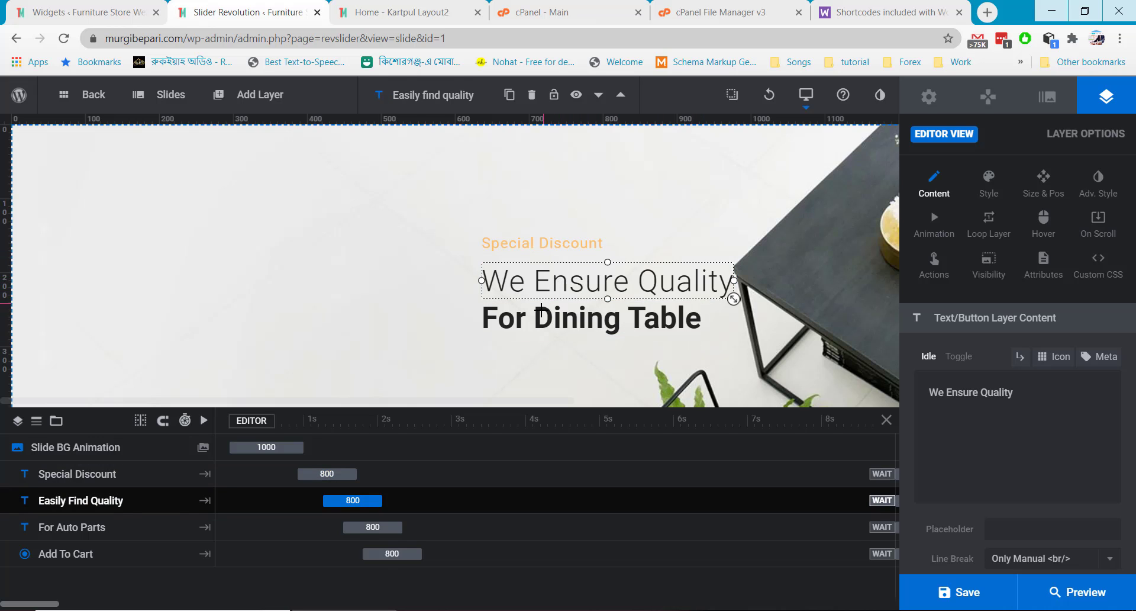
pyautogui.click(529, 245)
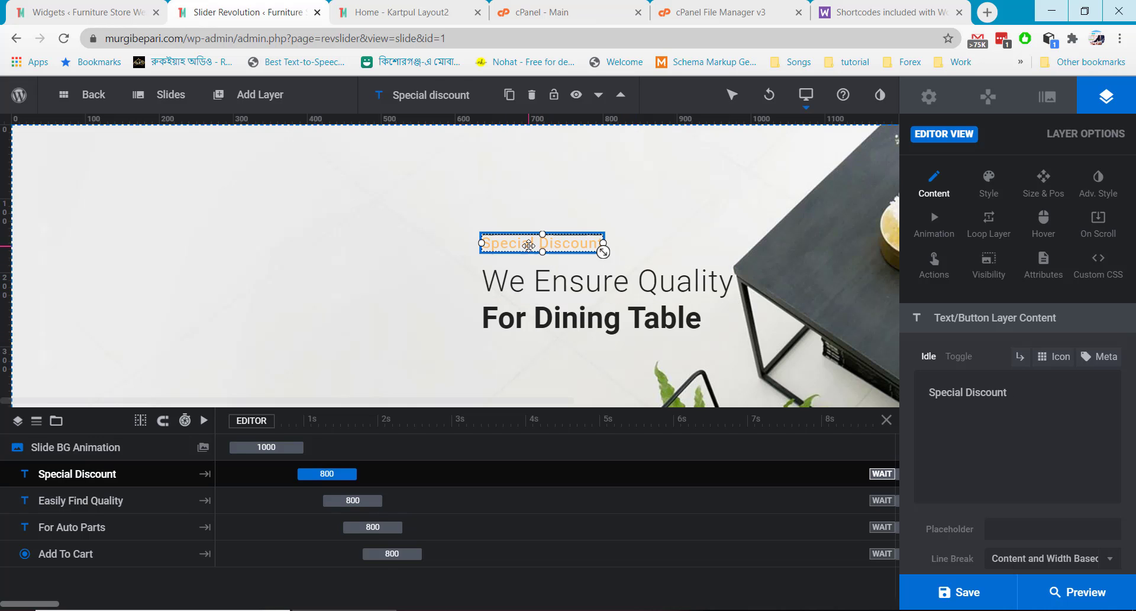
pyautogui.moveTo(528, 245); pyautogui.dragTo(350, 238)
pyautogui.moveTo(524, 277); pyautogui.dragTo(343, 269)
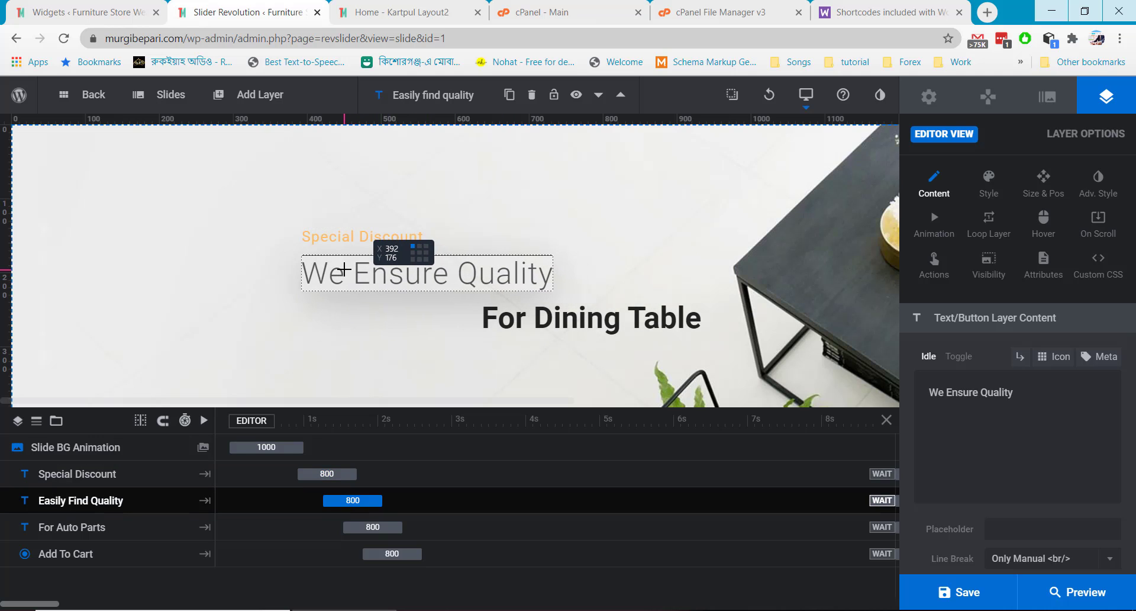
pyautogui.moveTo(515, 318); pyautogui.dragTo(338, 319)
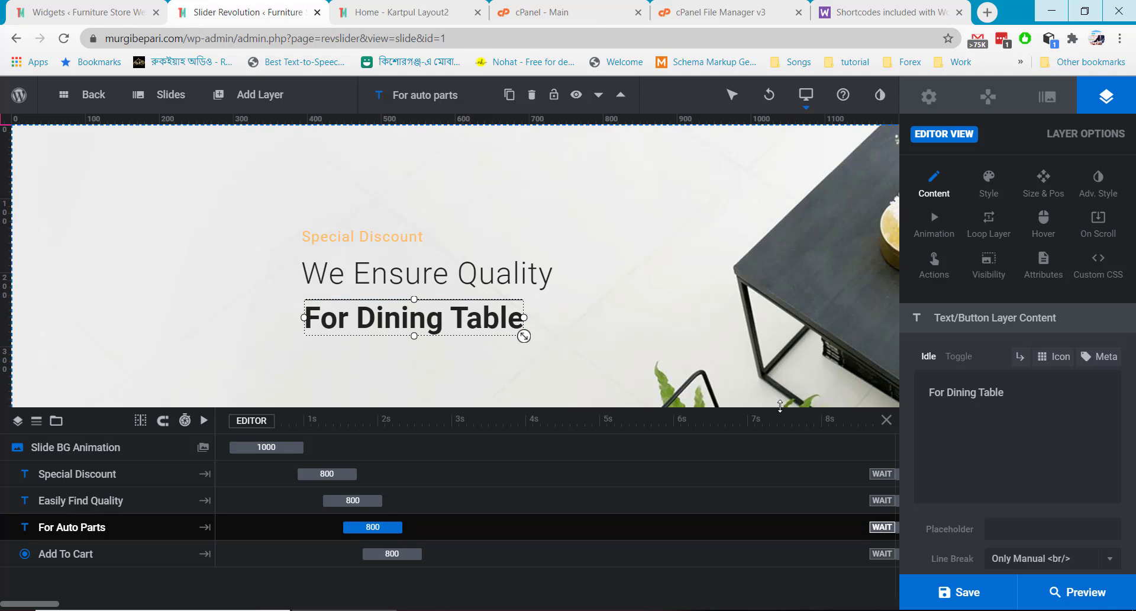
# Step: Open the slide's background image source options and browse the existing images in the media library
pyautogui.scroll(-2, 577, 269)
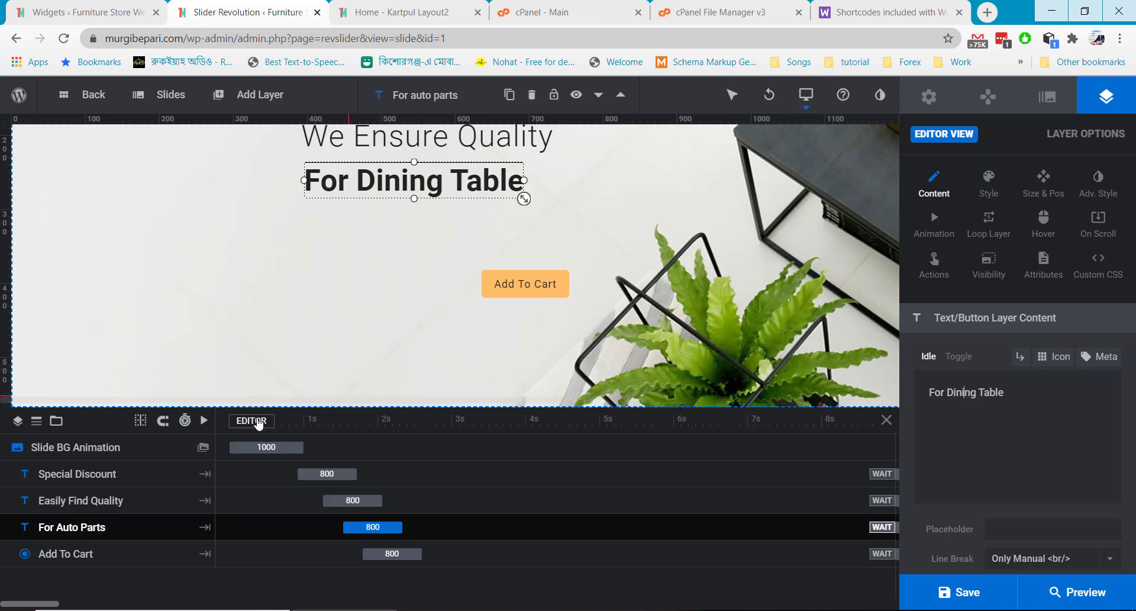
pyautogui.click(102, 452)
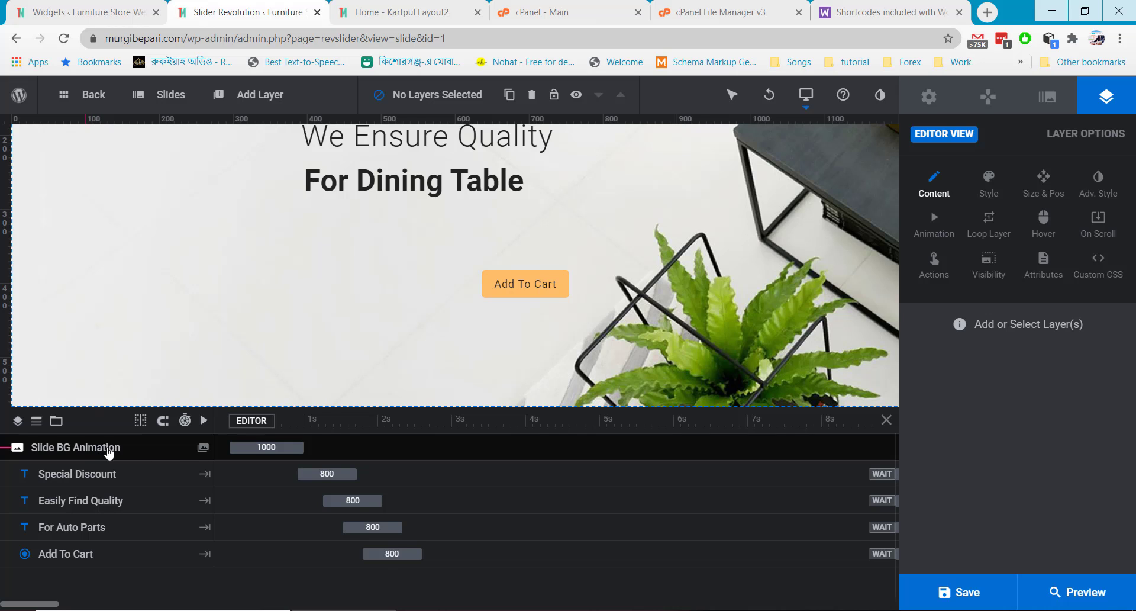
pyautogui.click(204, 449)
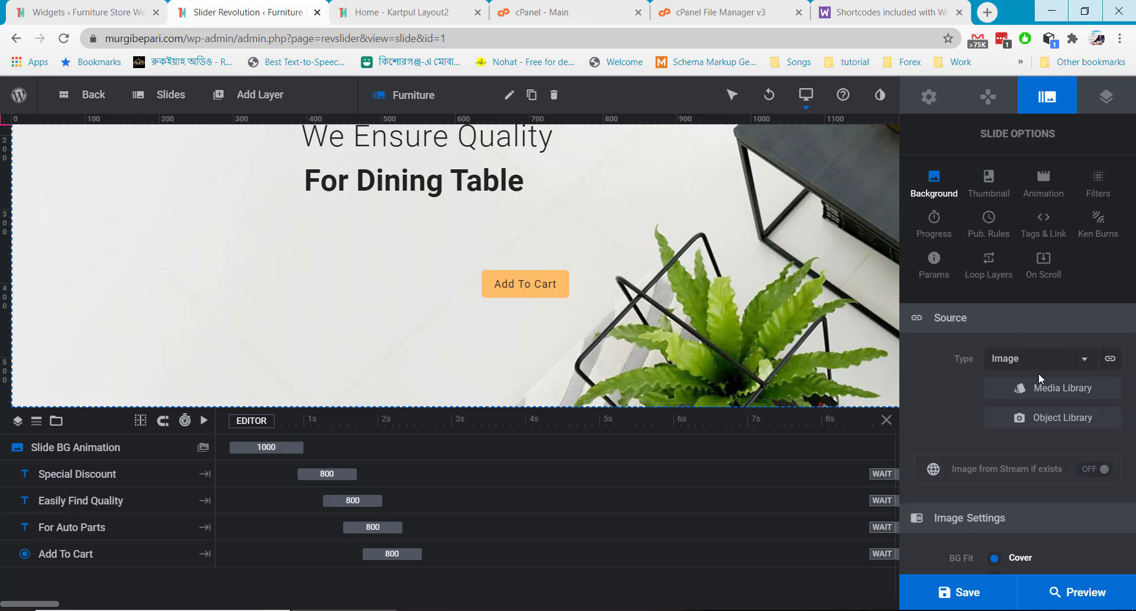
pyautogui.click(1052, 390)
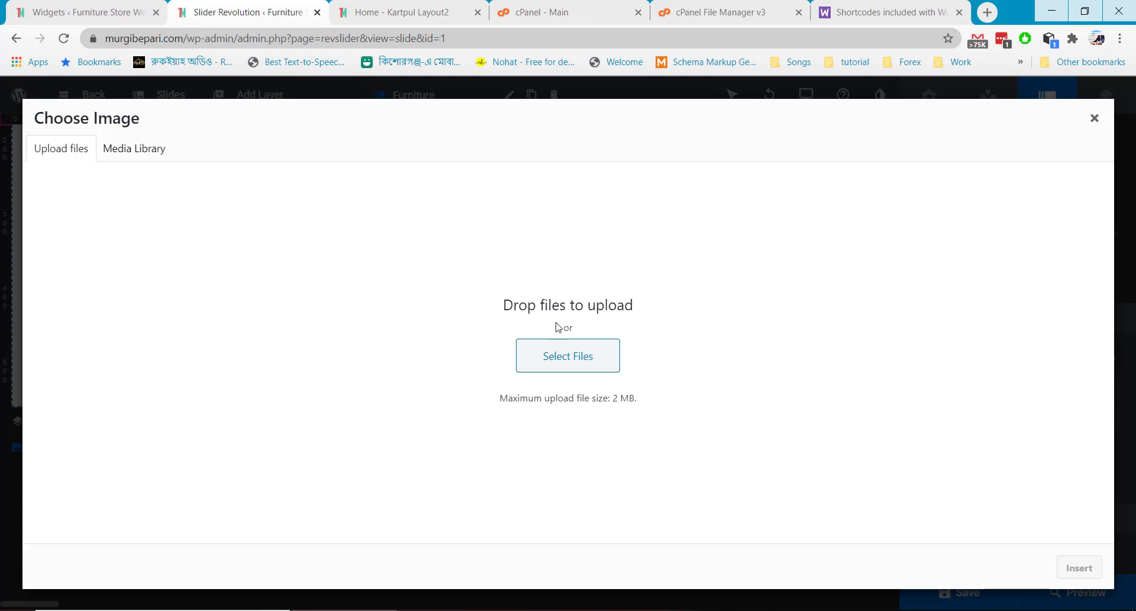
pyautogui.click(142, 149)
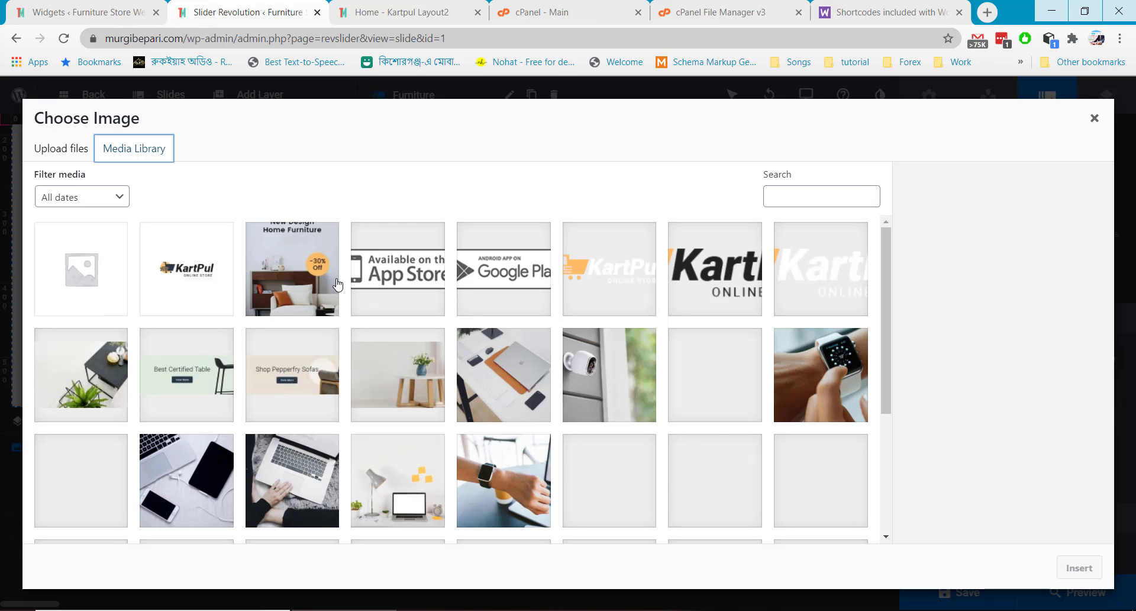
# Step: Compare candidate background images in the media library and check the attachment details of main-baner-1.jpg
pyautogui.scroll(-4, 337, 284)
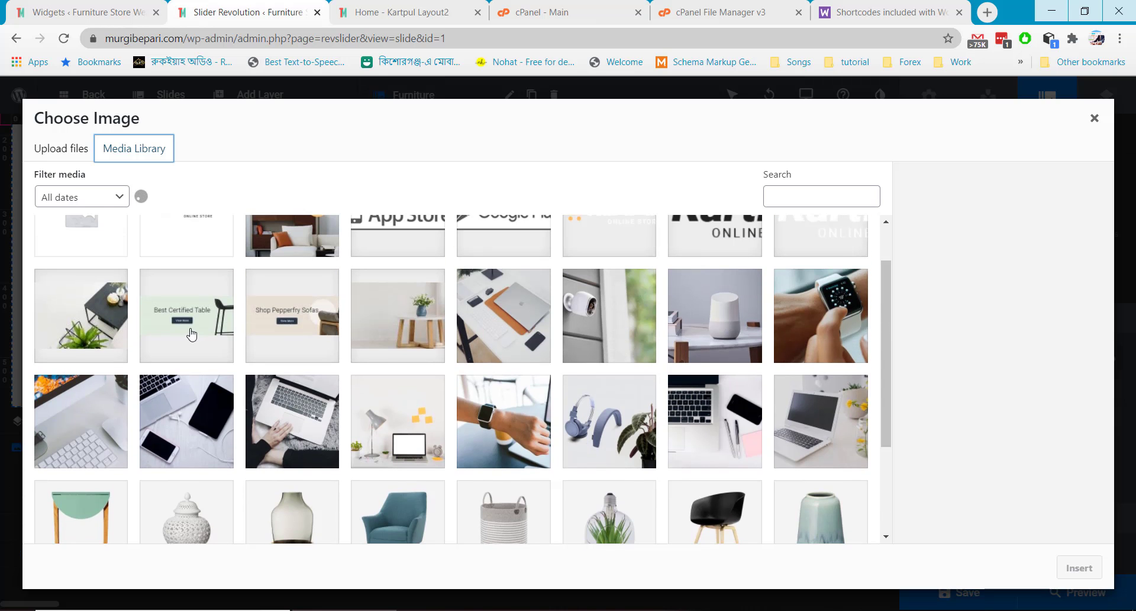
pyautogui.click(192, 409)
pyautogui.click(103, 419)
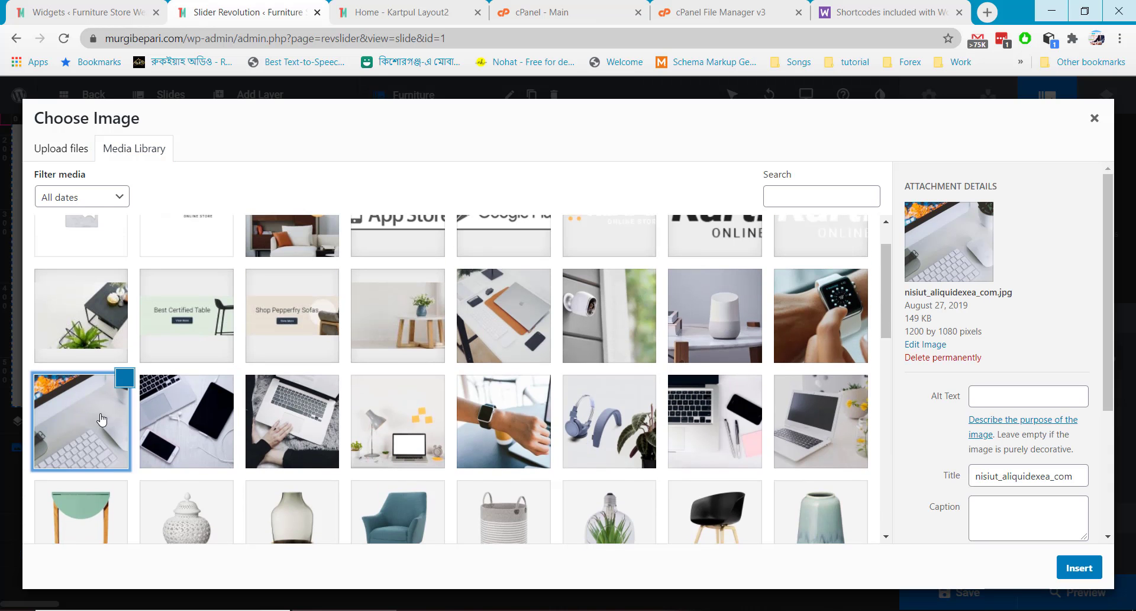
pyautogui.click(95, 306)
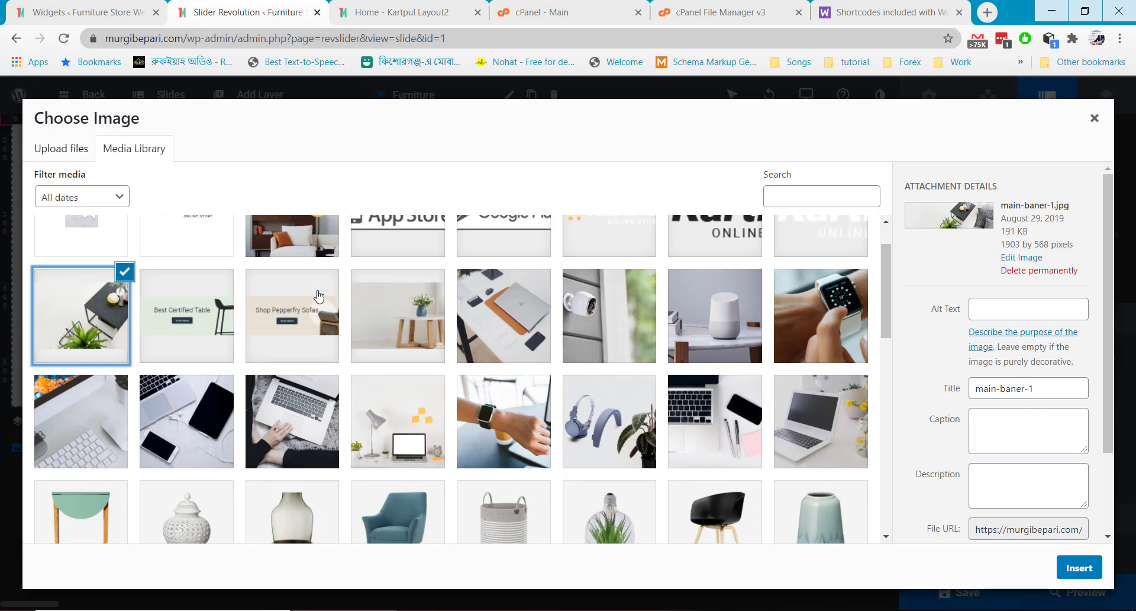
pyautogui.scroll(1, 533, 328)
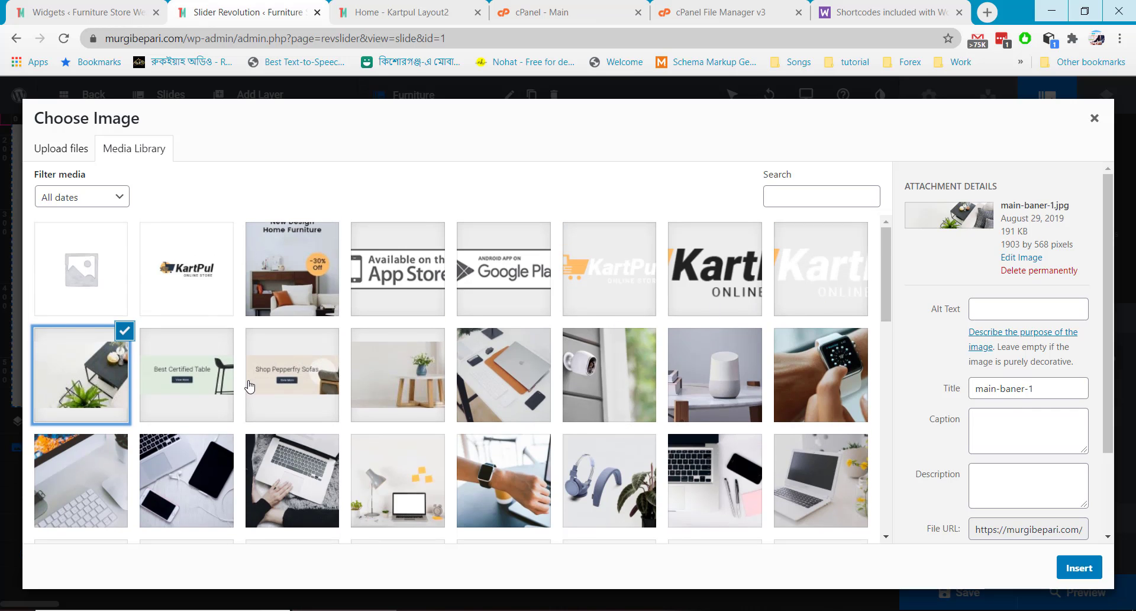
pyautogui.click(204, 392)
pyautogui.click(110, 383)
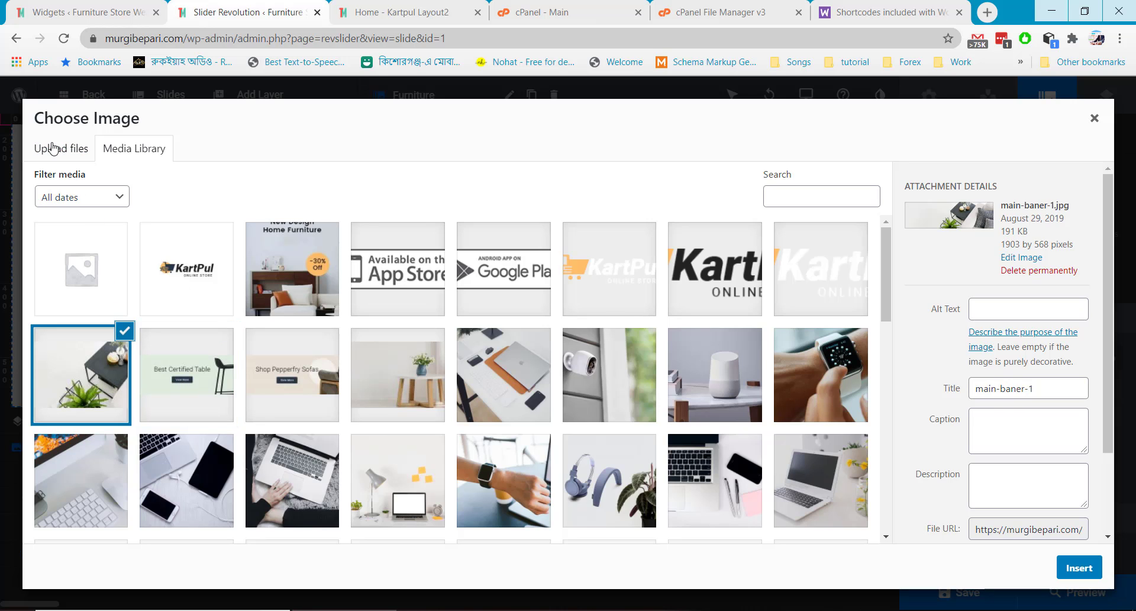
# Step: Upload web-development-1.png from the Downloads folder to the media library and insert it as the slide's background image
pyautogui.click(52, 151)
pyautogui.click(568, 355)
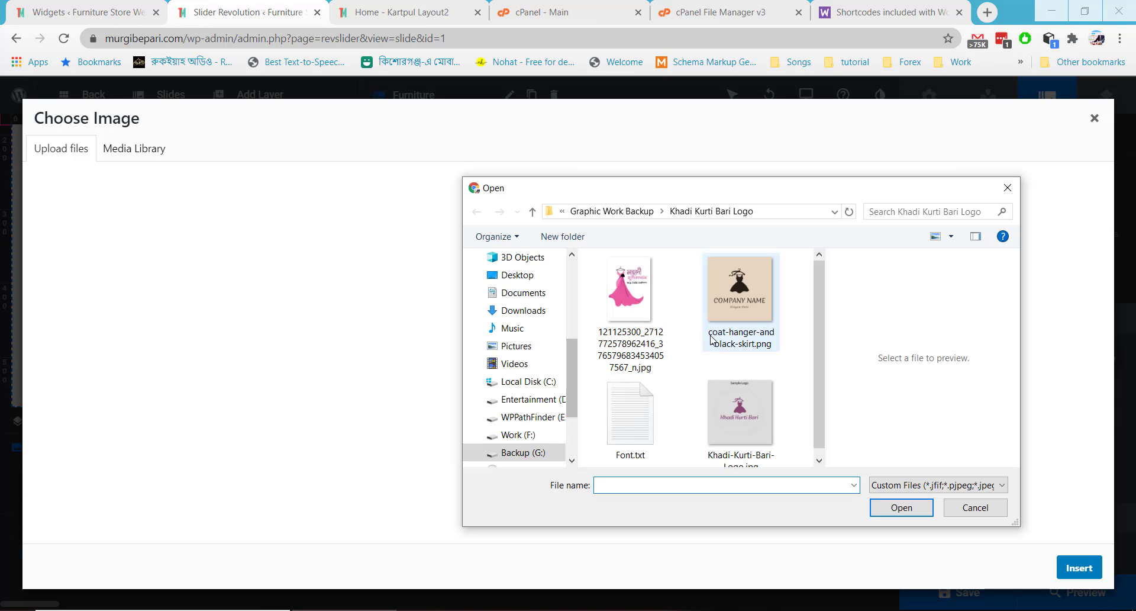
pyautogui.click(523, 310)
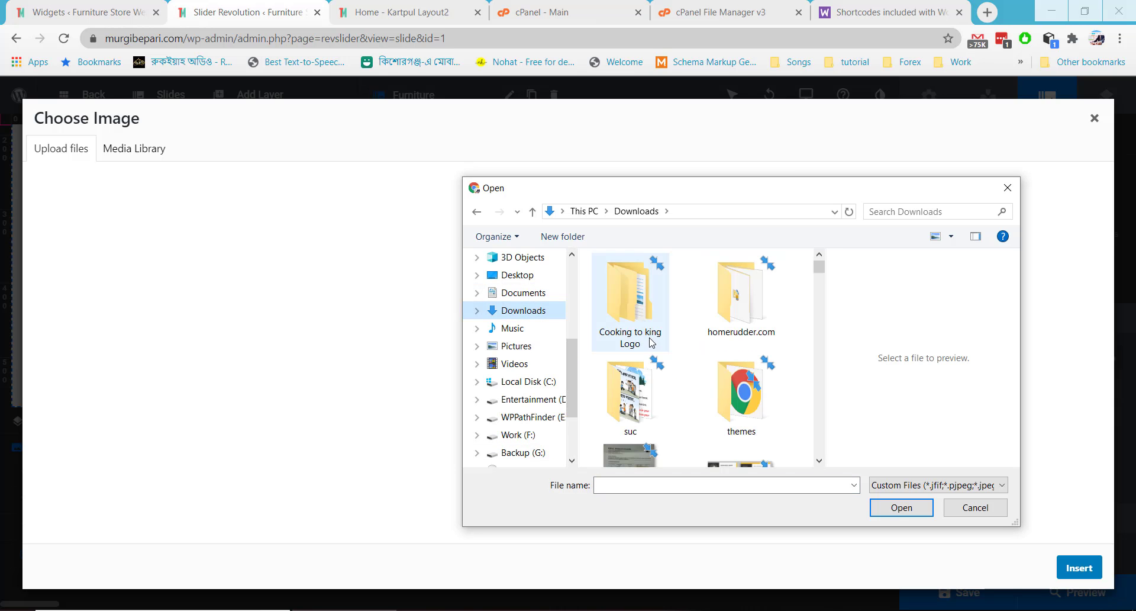
pyautogui.scroll(-3, 663, 414)
pyautogui.scroll(-2, 699, 416)
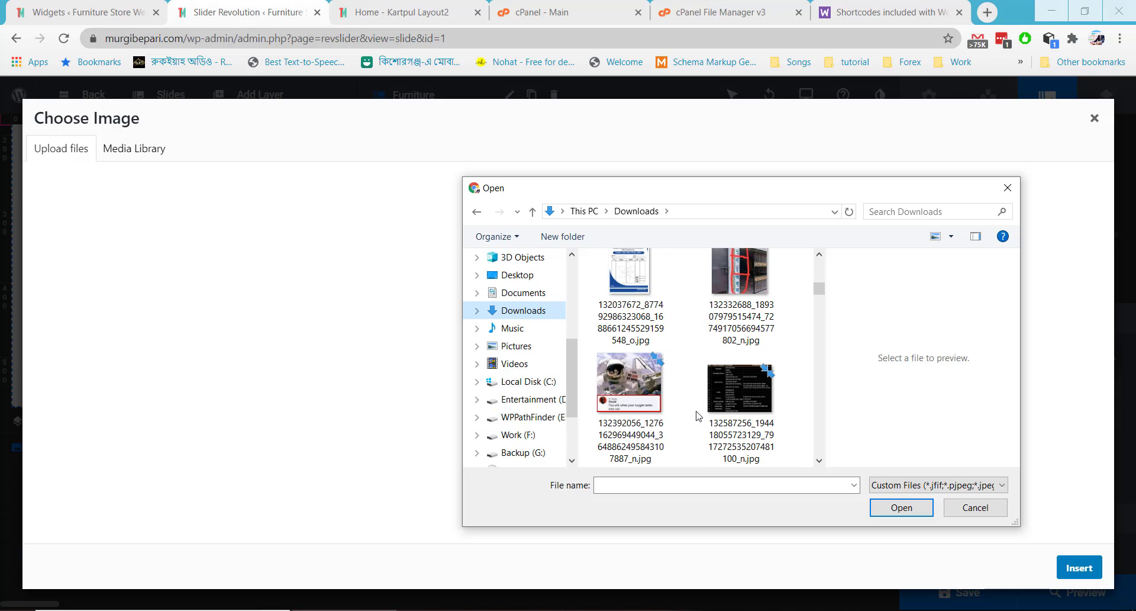
pyautogui.scroll(-5, 699, 416)
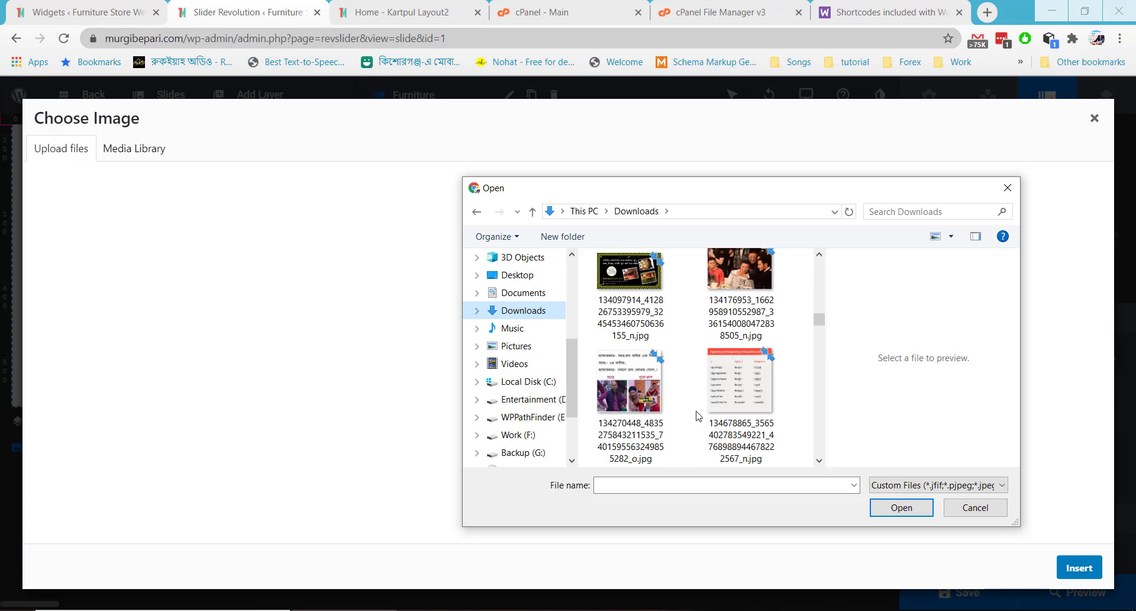
pyautogui.scroll(-8, 699, 415)
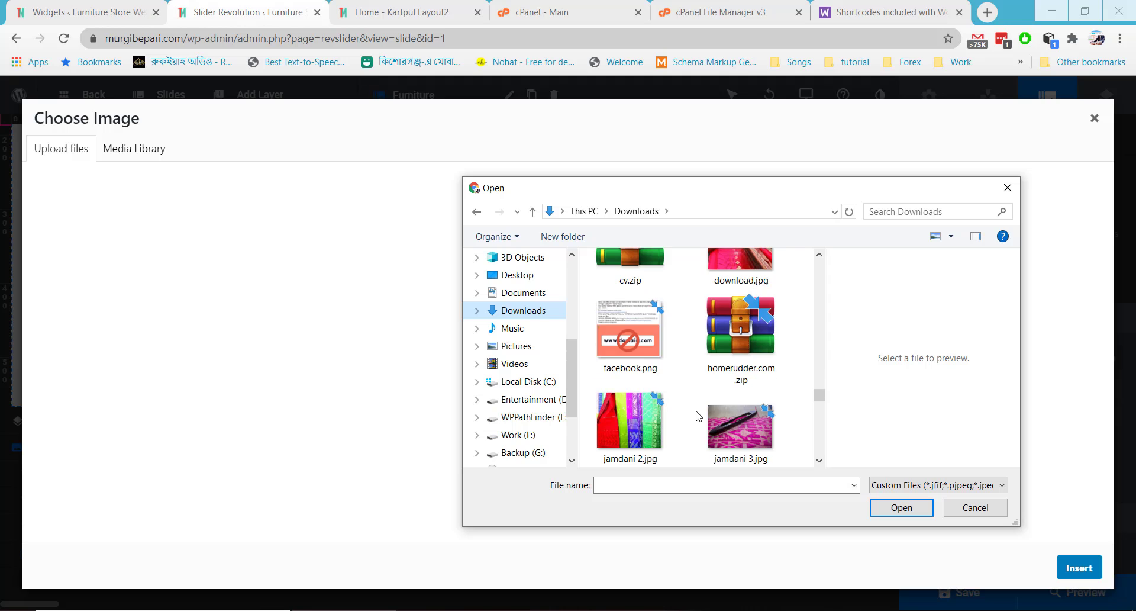
pyautogui.scroll(-3, 698, 416)
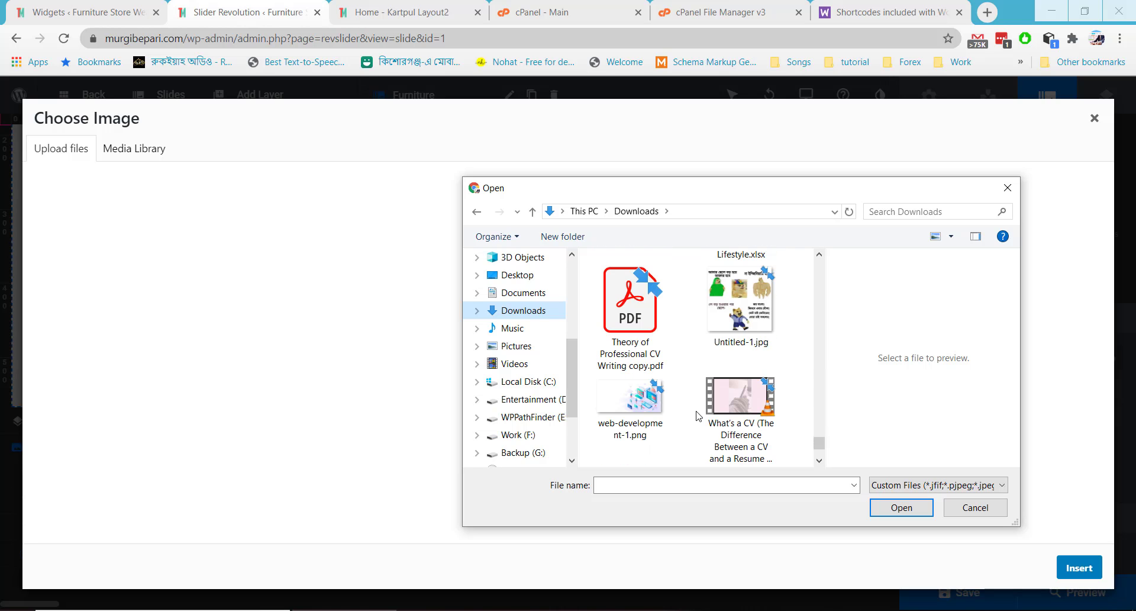
pyautogui.scroll(-2, 699, 416)
pyautogui.click(628, 293)
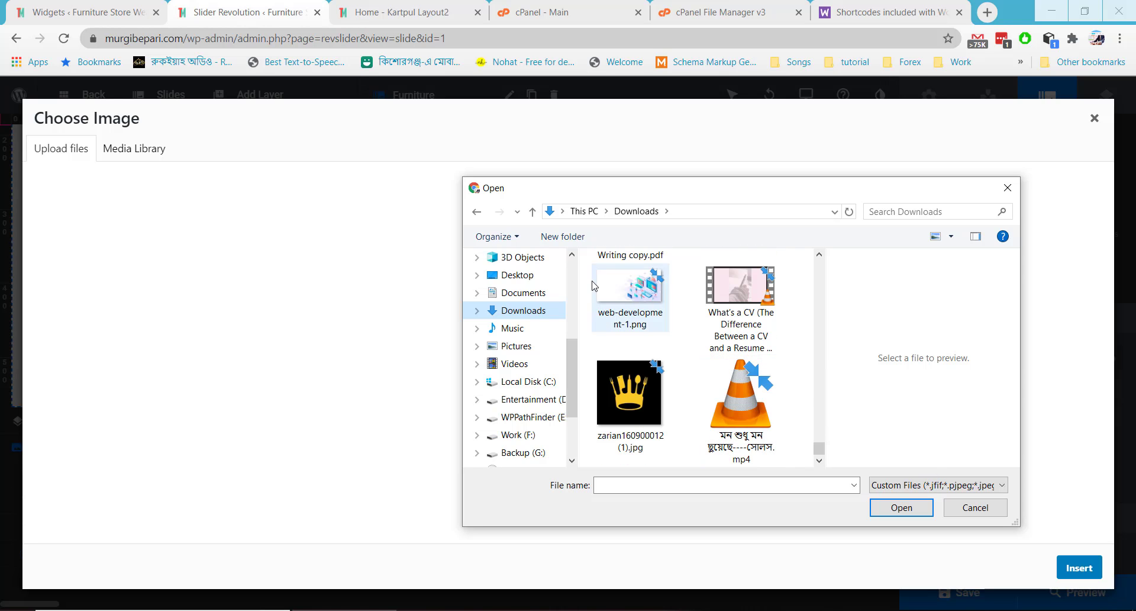
pyautogui.click(918, 512)
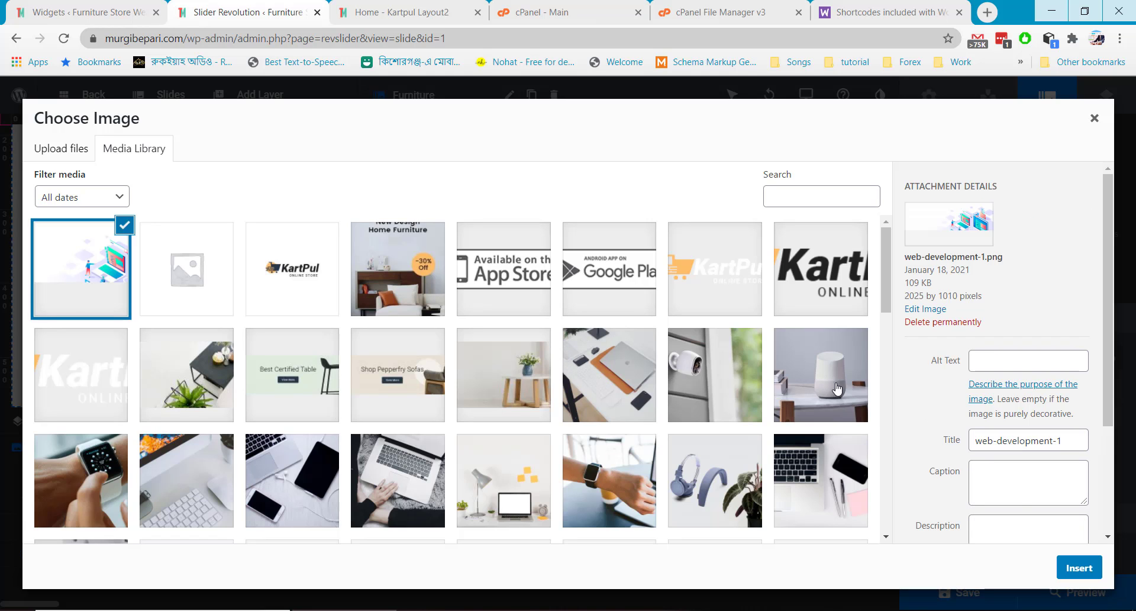
pyautogui.click(1079, 568)
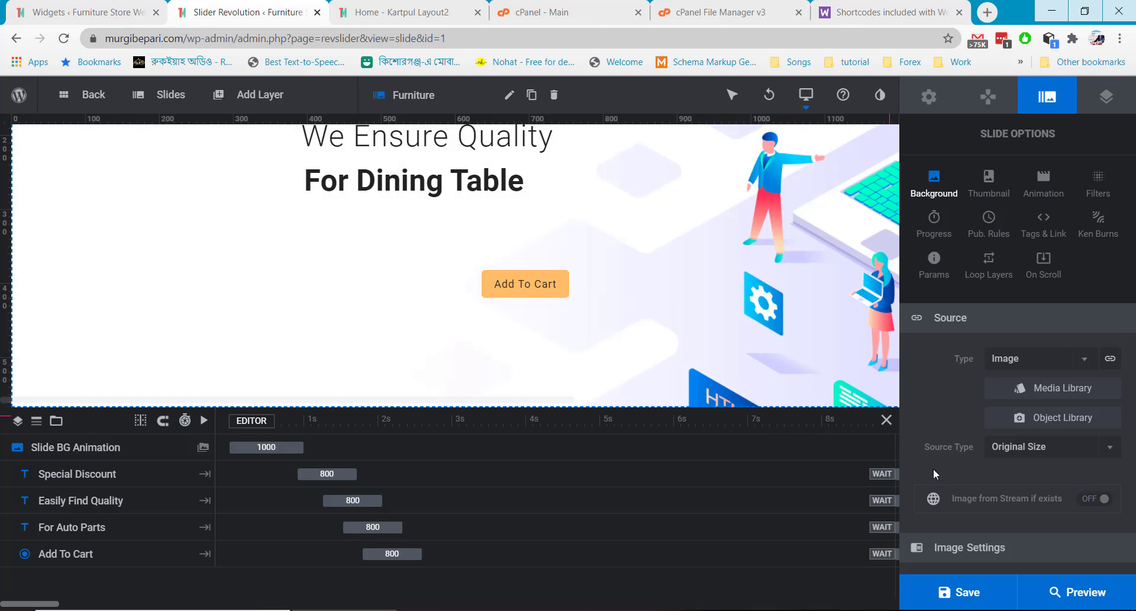
# Step: Save the edited slide and open the Furniture Store Website's live front page in a new browser tab
pyautogui.click(979, 593)
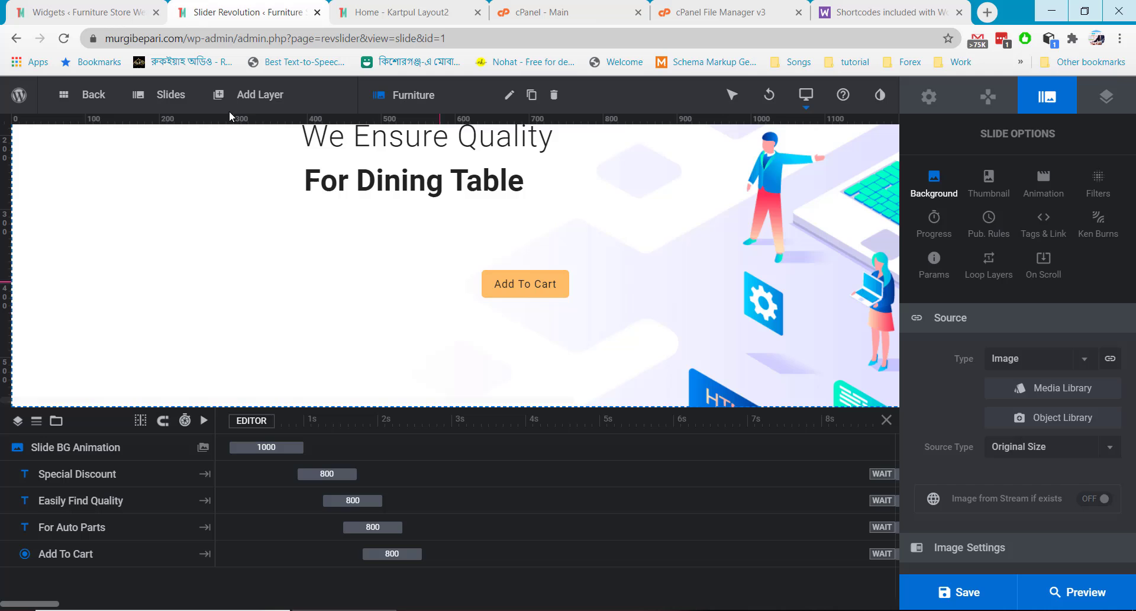
pyautogui.click(117, 13)
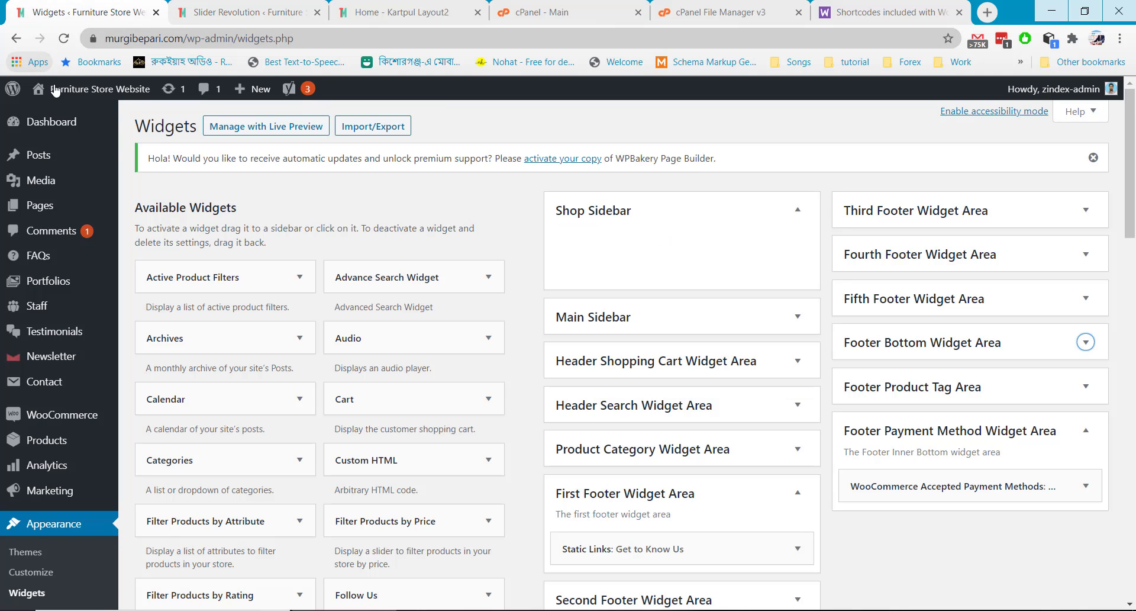
pyautogui.moveTo(54, 89)
pyautogui.rightClick(62, 116)
pyautogui.click(93, 130)
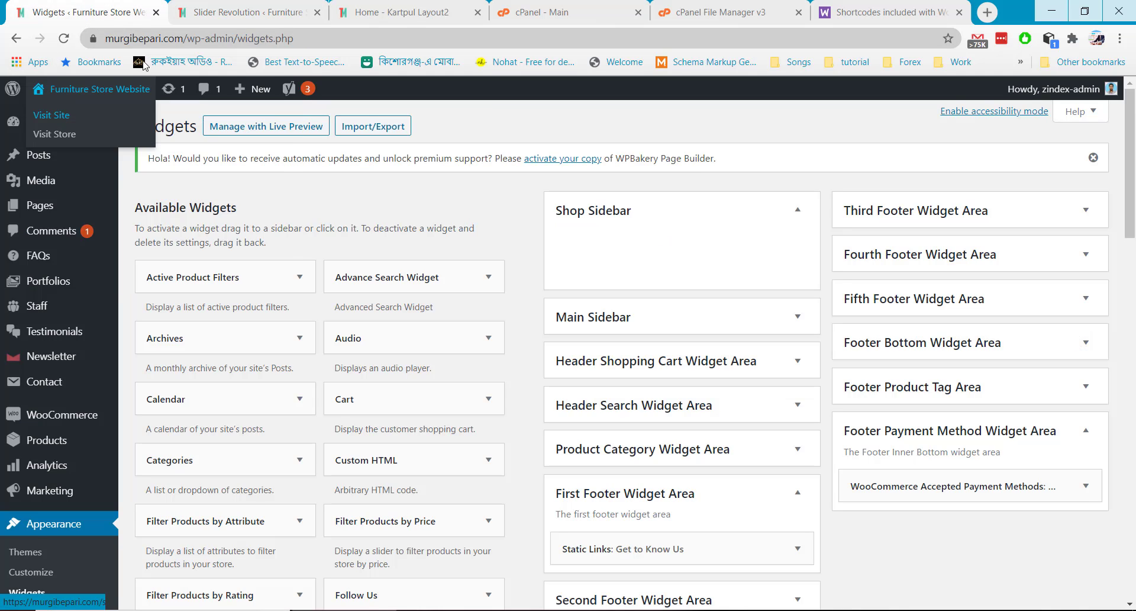
pyautogui.click(327, 12)
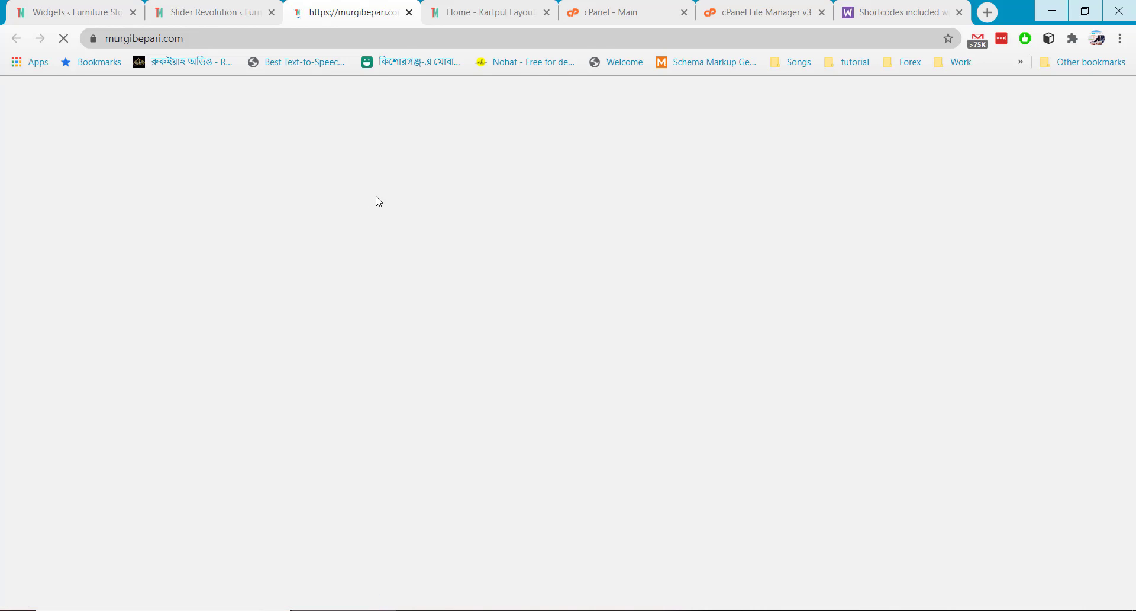